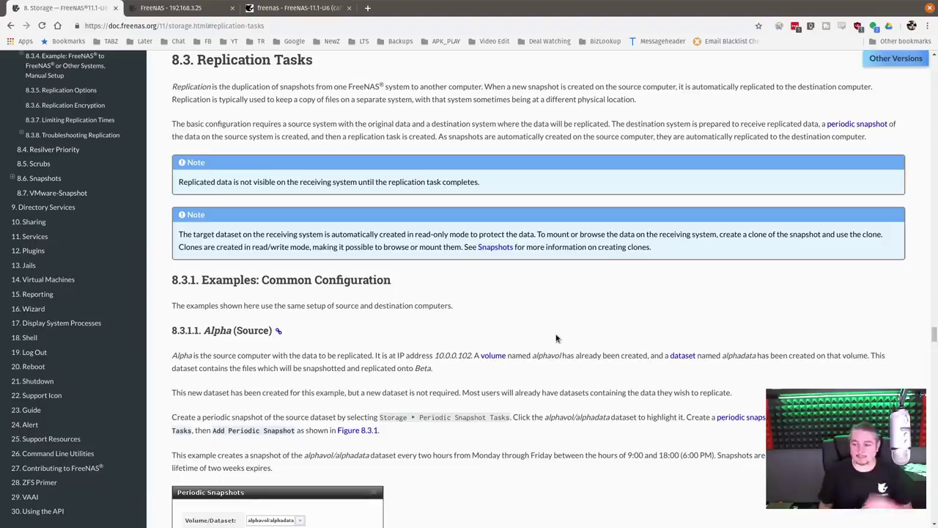
Read the Replication Tasks documentation, covering the periodic snapshot example and the semi-automatic replication setup between two FreeNAS systems
{"action": "scroll", "coordinate": [592, 263], "scroll_direction": "down", "scroll_amount": 6}
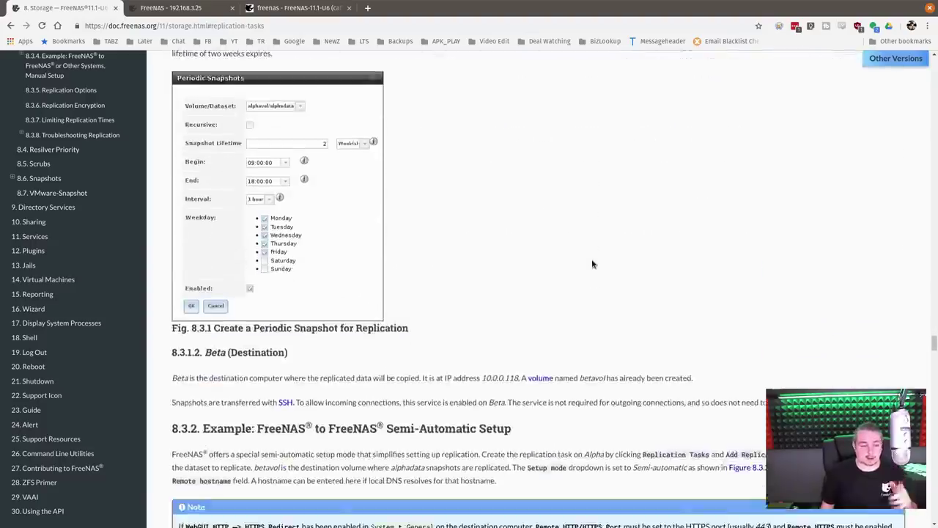
{"action": "scroll", "coordinate": [592, 263], "scroll_direction": "up", "scroll_amount": 3}
{"action": "scroll", "coordinate": [597, 286], "scroll_direction": "down", "scroll_amount": 5}
{"action": "scroll", "coordinate": [603, 296], "scroll_direction": "down", "scroll_amount": 6}
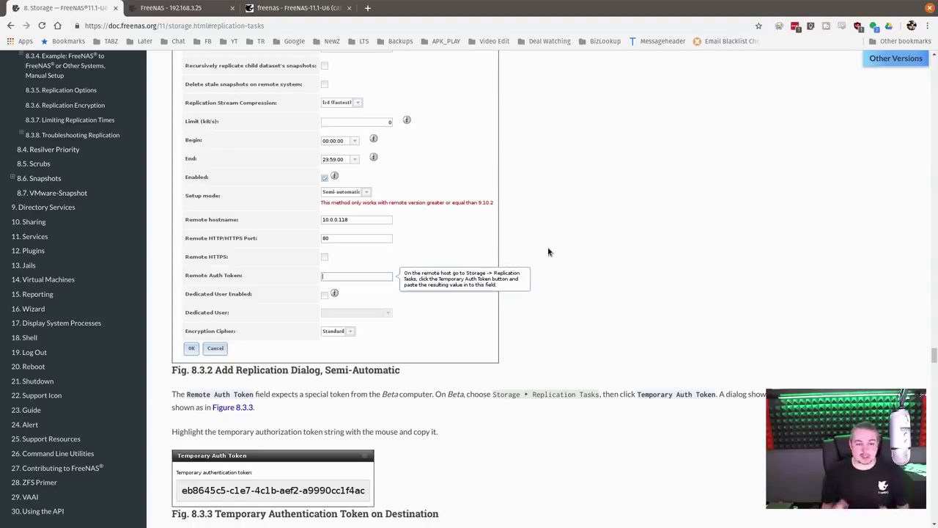
{"action": "scroll", "coordinate": [600, 312], "scroll_direction": "up", "scroll_amount": 4}
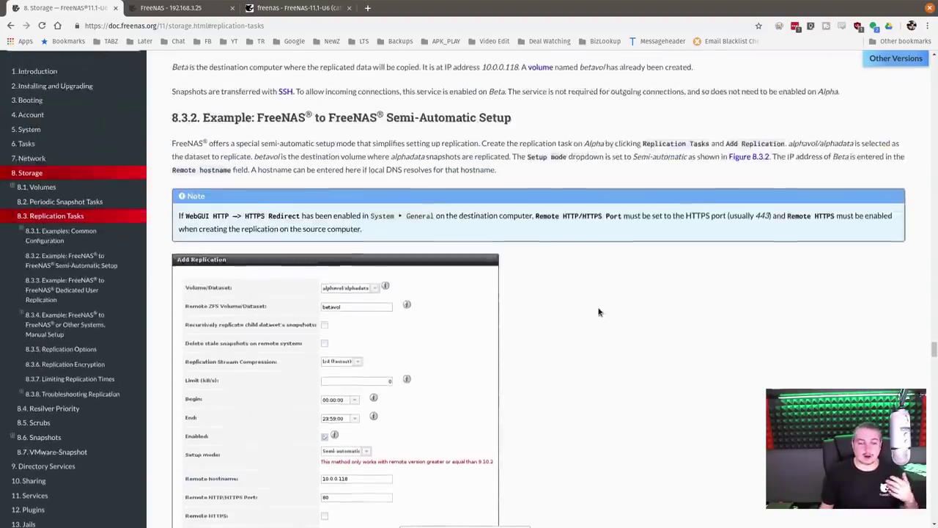
{"action": "scroll", "coordinate": [599, 312], "scroll_direction": "up", "scroll_amount": 6}
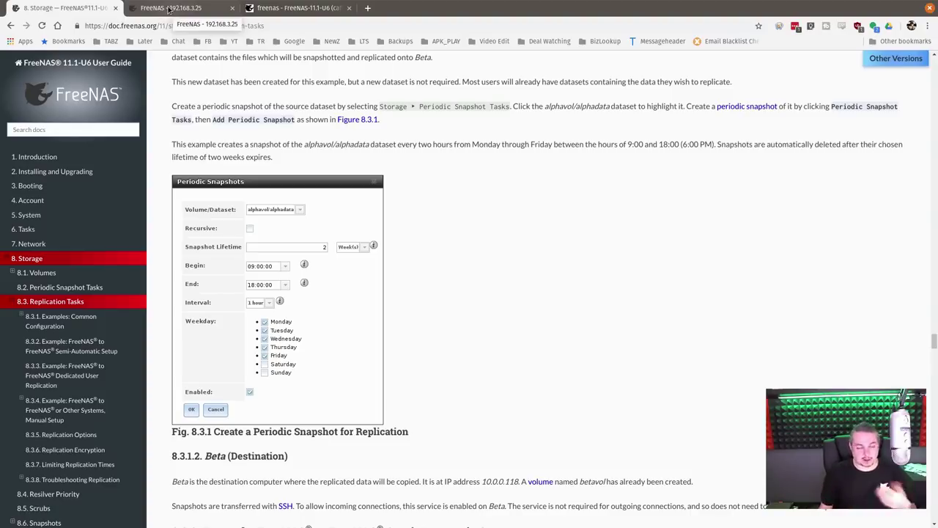
{"action": "scroll", "coordinate": [503, 262], "scroll_direction": "up", "scroll_amount": 4}
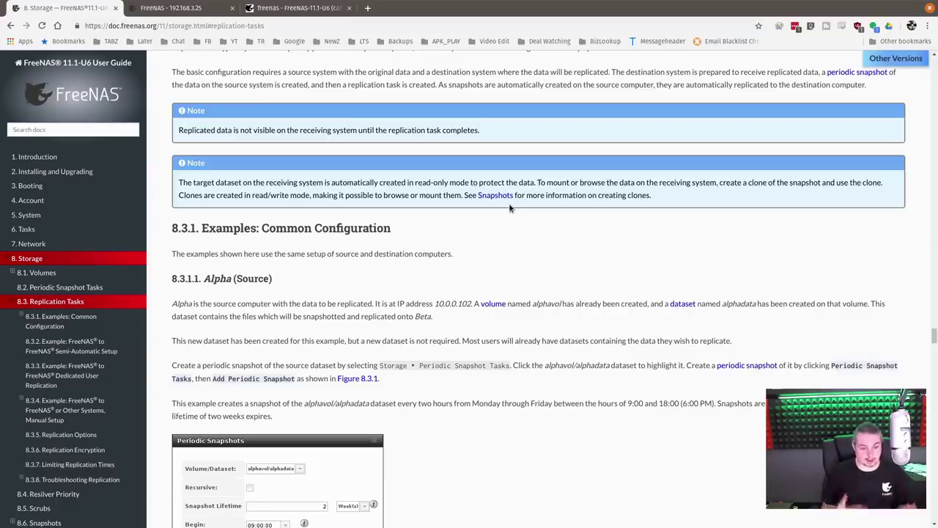
Compare the BetaTank pool on the 192.168.3.25 FreeNAS with the system information of the 192.168.3.142 FreeNAS
{"action": "left_click", "coordinate": [182, 8]}
{"action": "left_click", "coordinate": [376, 201]}
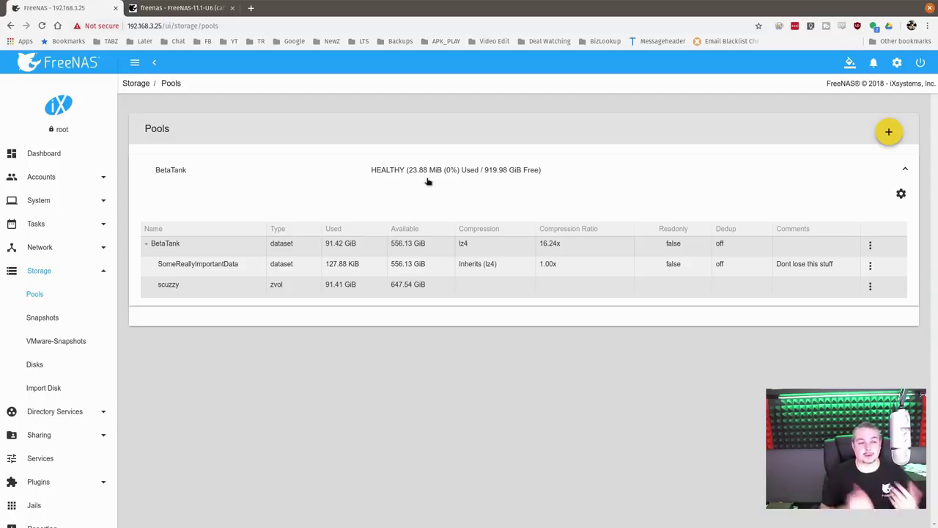
{"action": "left_click", "coordinate": [192, 9]}
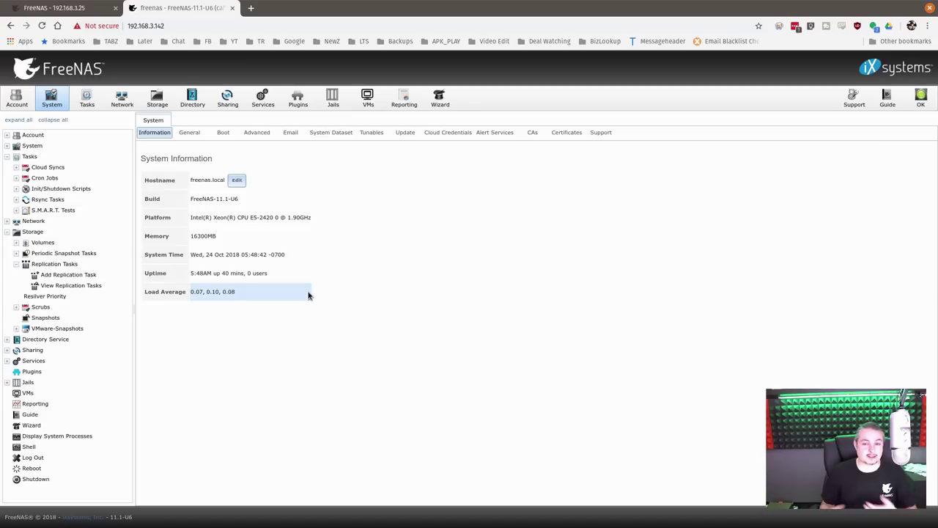
{"action": "left_click", "coordinate": [99, 8]}
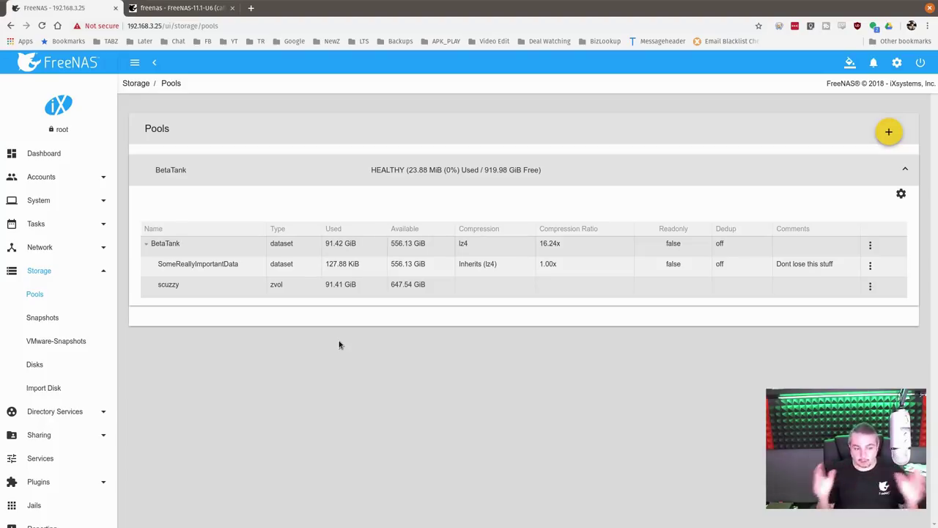
{"action": "left_click", "coordinate": [181, 12]}
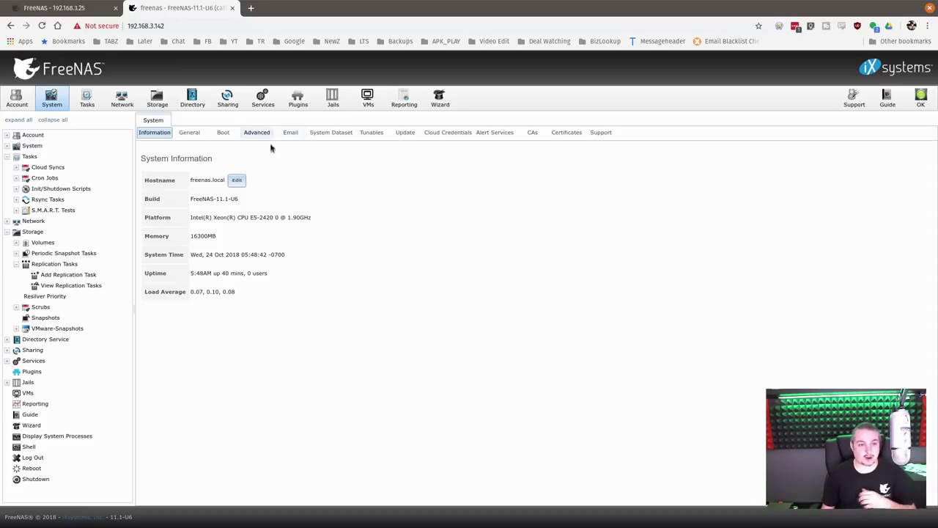
Review the TankOne volume, the periodic snapshot tasks and the replication tasks on the 192.168.3.142 system
{"action": "left_click", "coordinate": [167, 99]}
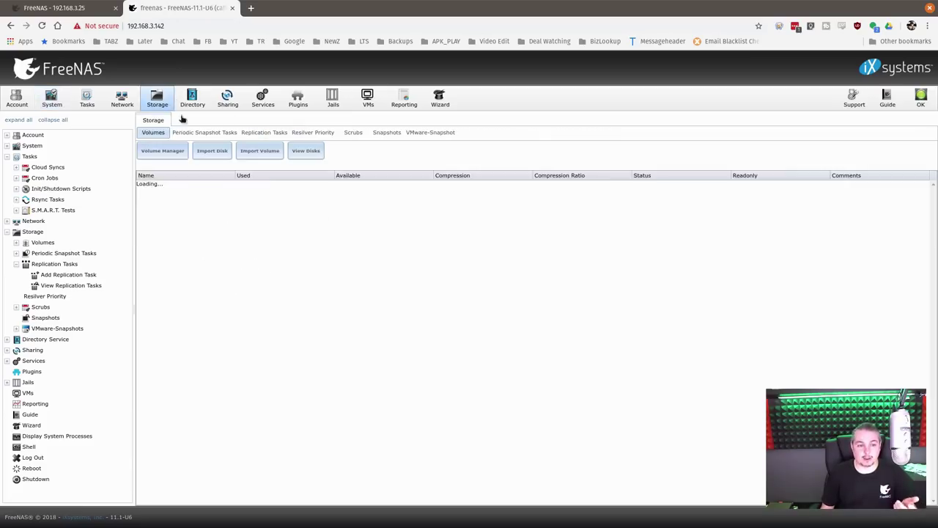
{"action": "left_click", "coordinate": [200, 197]}
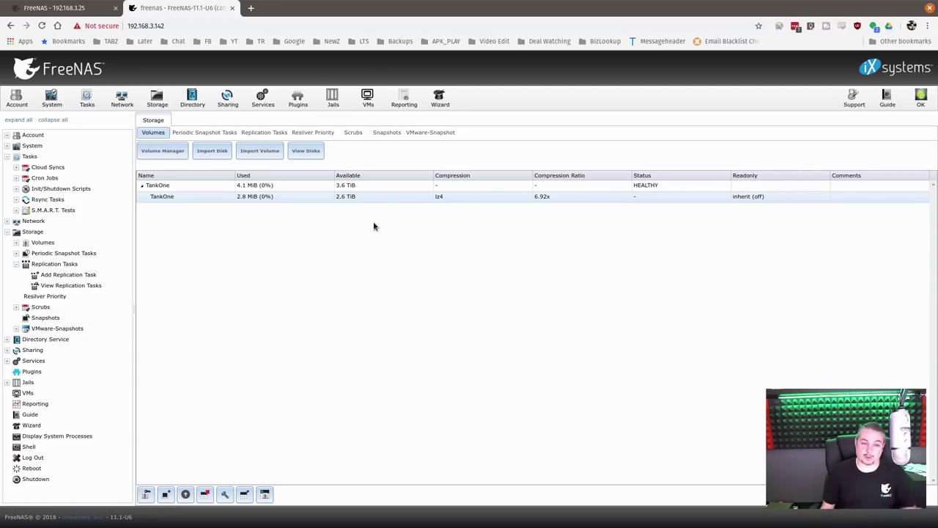
{"action": "left_click", "coordinate": [199, 133]}
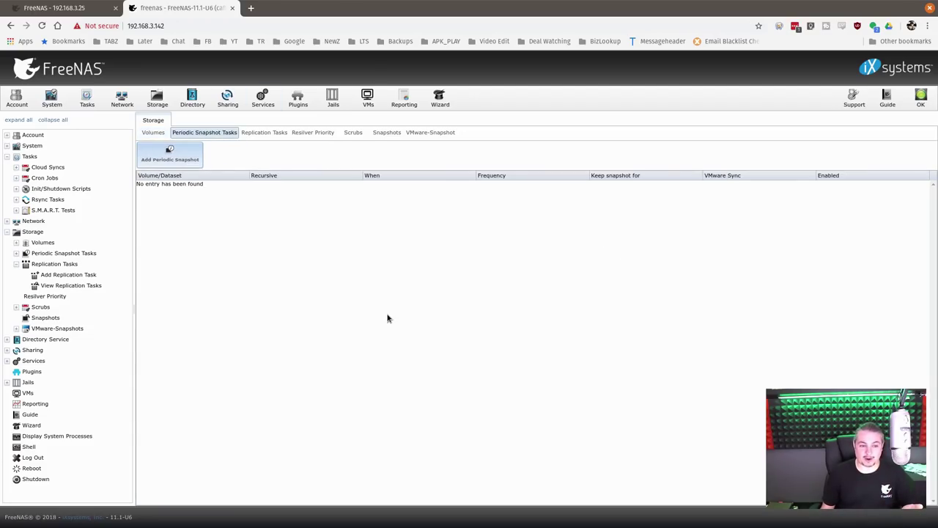
{"action": "left_click", "coordinate": [257, 132]}
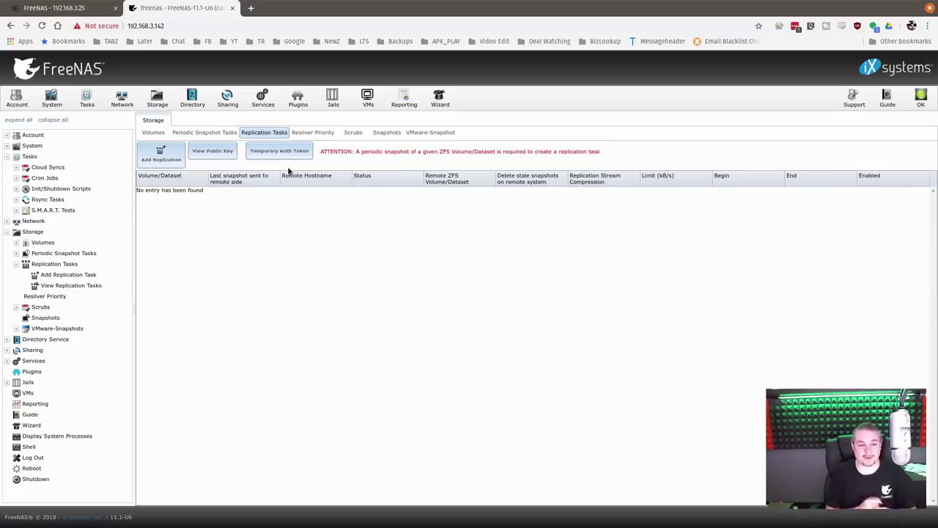
Reload the storage pools on the 192.168.3.25 system and examine the space used by BetaTank's datasets
{"action": "left_click", "coordinate": [46, 9]}
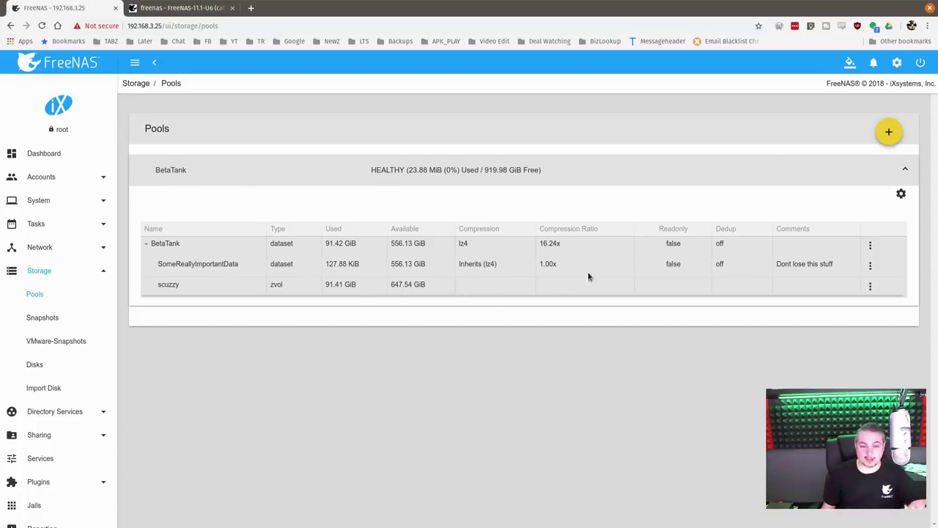
{"action": "left_click", "coordinate": [43, 25]}
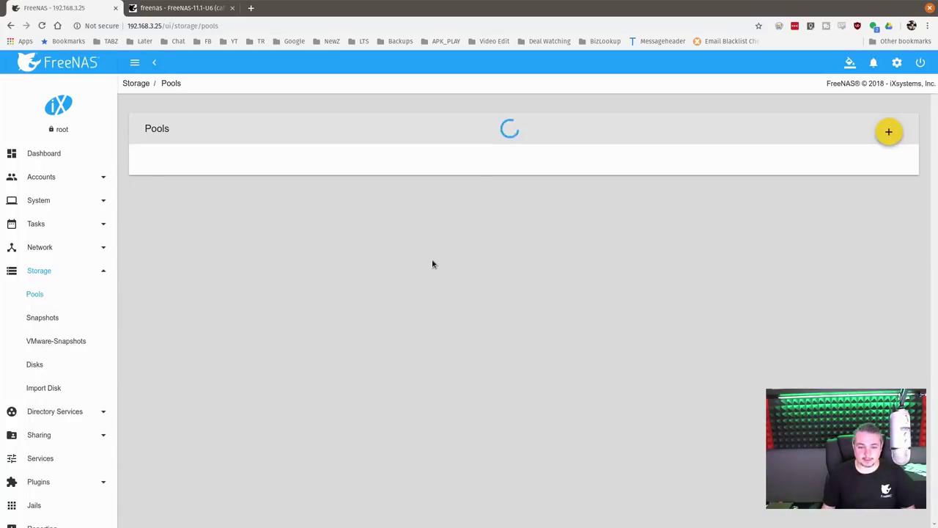
{"action": "left_click", "coordinate": [145, 246]}
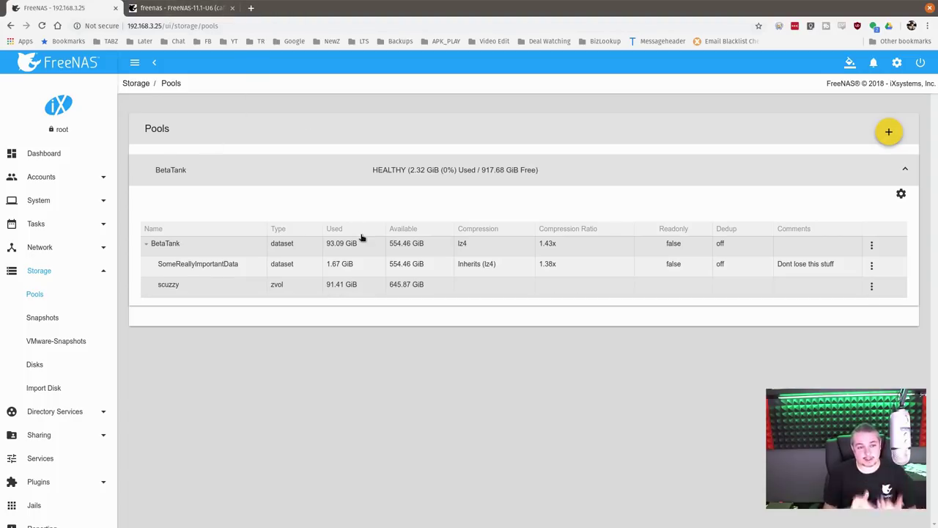
{"action": "left_click", "coordinate": [151, 8]}
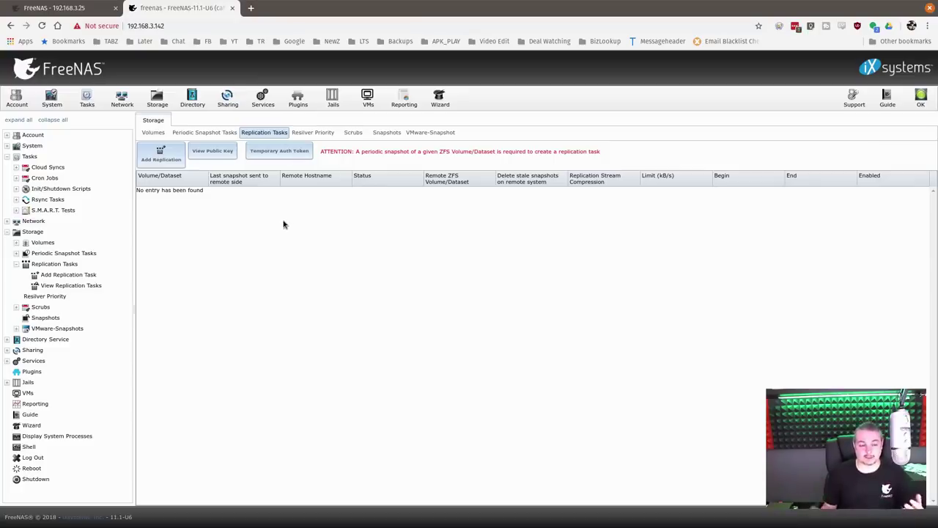
{"action": "left_click", "coordinate": [79, 13]}
{"action": "scroll", "coordinate": [80, 299], "scroll_direction": "down", "scroll_amount": 3}
{"action": "scroll", "coordinate": [88, 315], "scroll_direction": "up", "scroll_amount": 3}
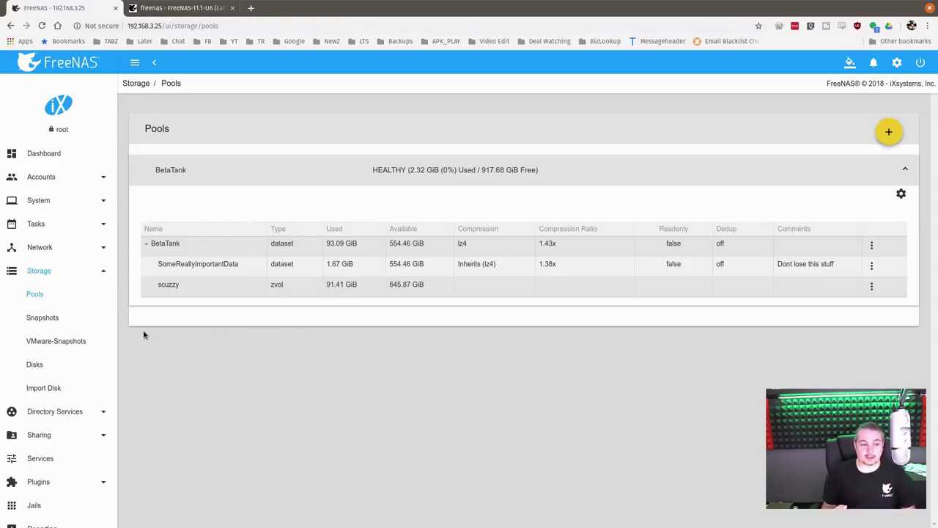
Check the snapshots on 192.168.3.25 and compare where both FreeNAS interfaces keep their periodic snapshot and replication tasks
{"action": "left_click", "coordinate": [50, 319]}
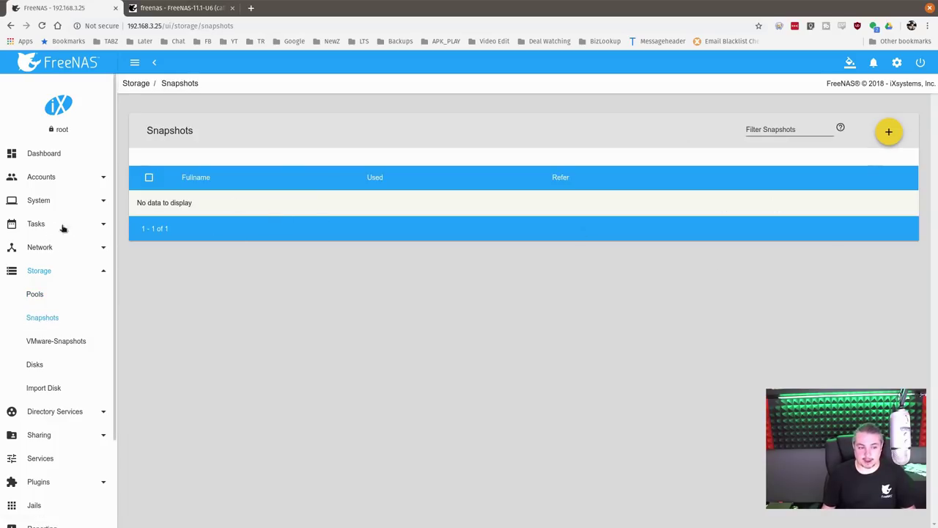
{"action": "left_click", "coordinate": [100, 229]}
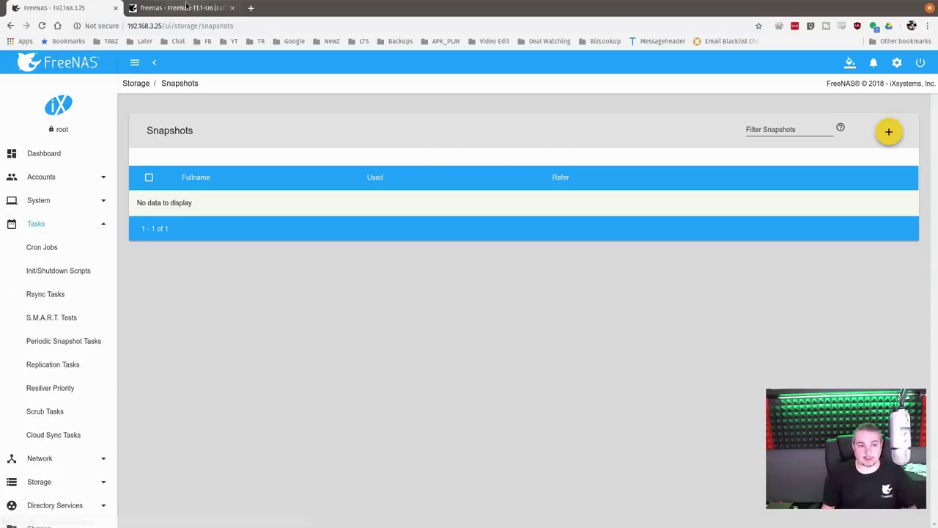
{"action": "left_click", "coordinate": [186, 6]}
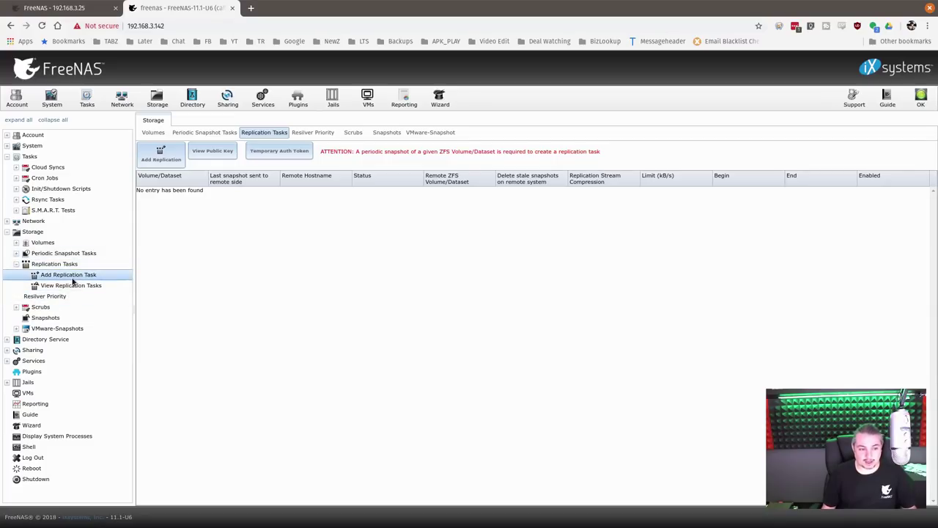
{"action": "left_click", "coordinate": [17, 254]}
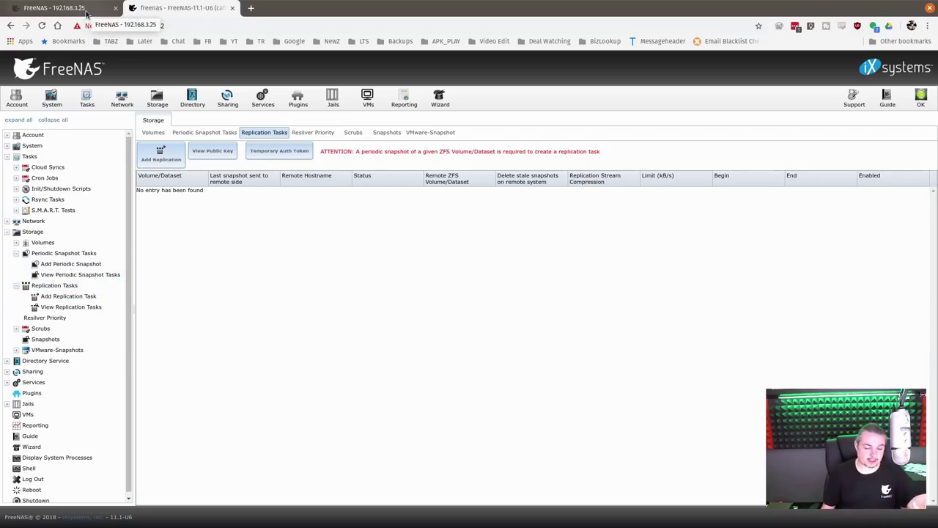
{"action": "left_click", "coordinate": [35, 8]}
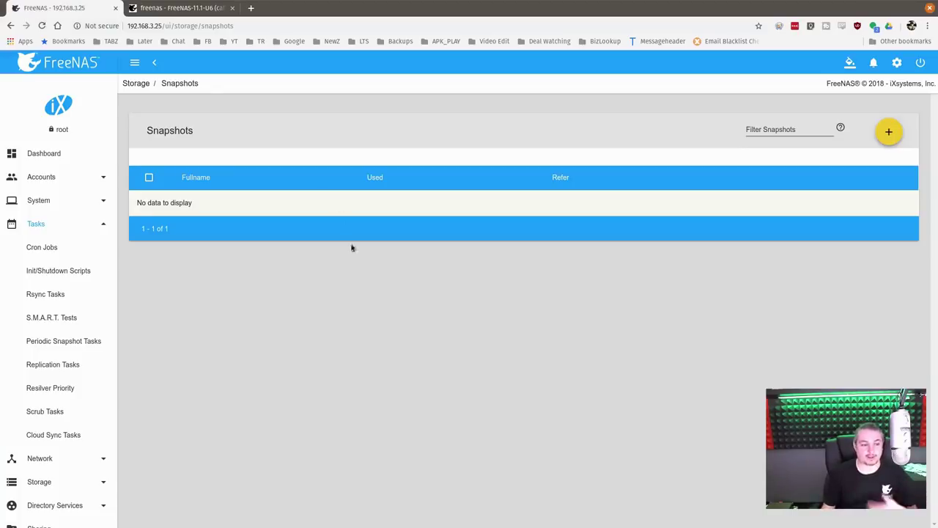
{"action": "left_click", "coordinate": [225, 6]}
{"action": "left_click", "coordinate": [63, 10]}
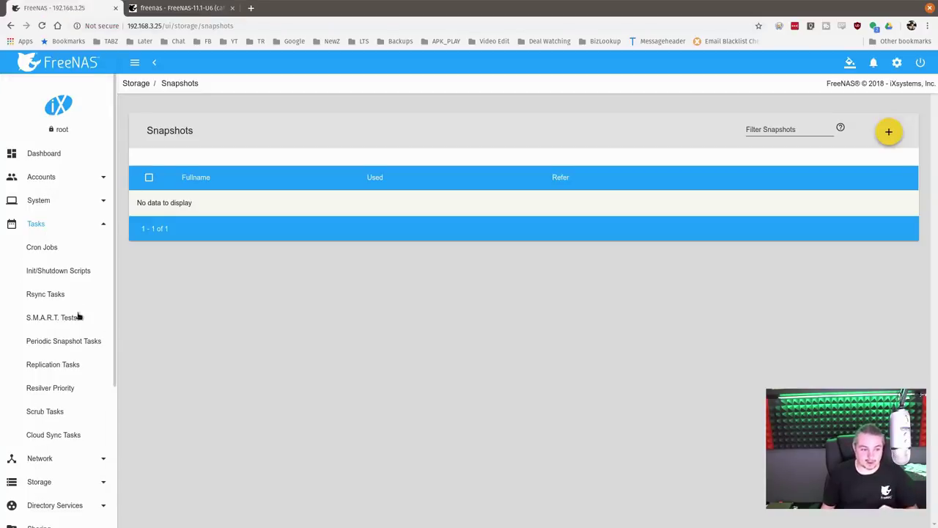
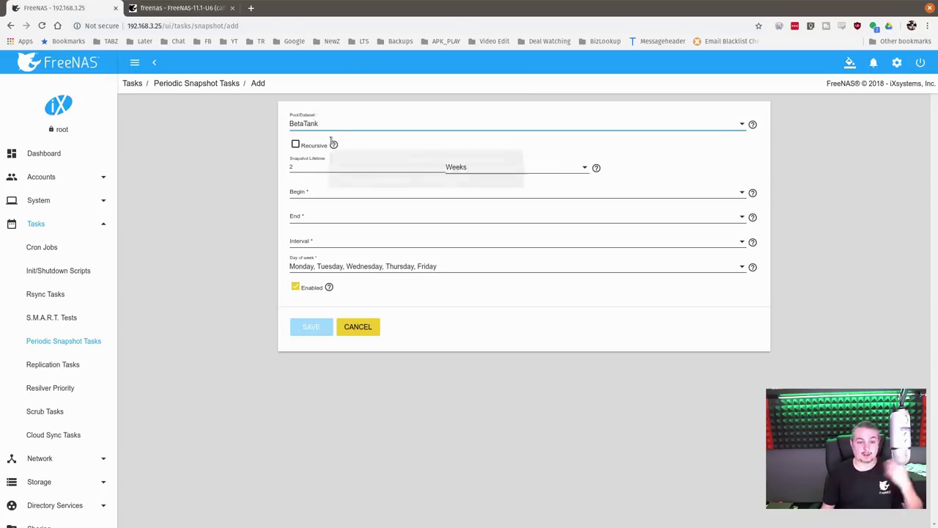
Choose BetaTank/SomeReallyImportantData as the dataset for the new periodic snapshot task and enable Recursive
{"action": "left_click", "coordinate": [295, 145]}
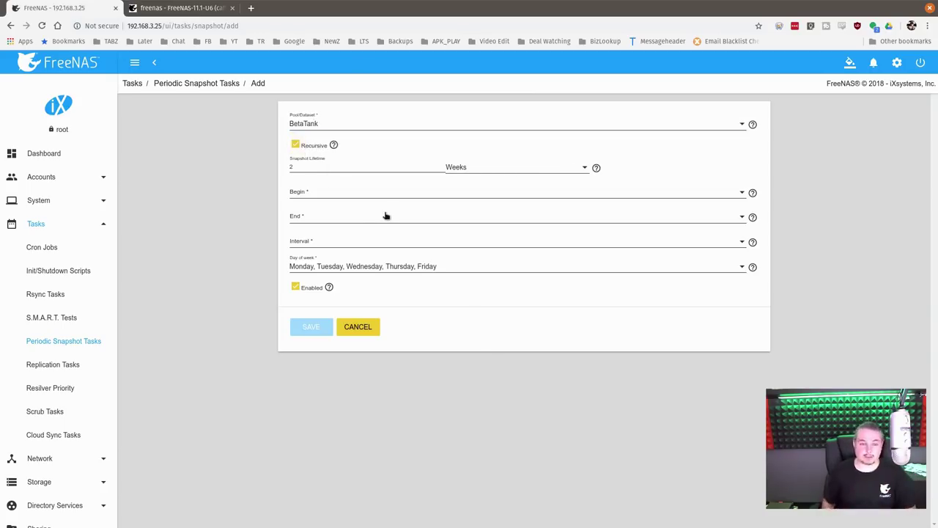
{"action": "left_click", "coordinate": [301, 129]}
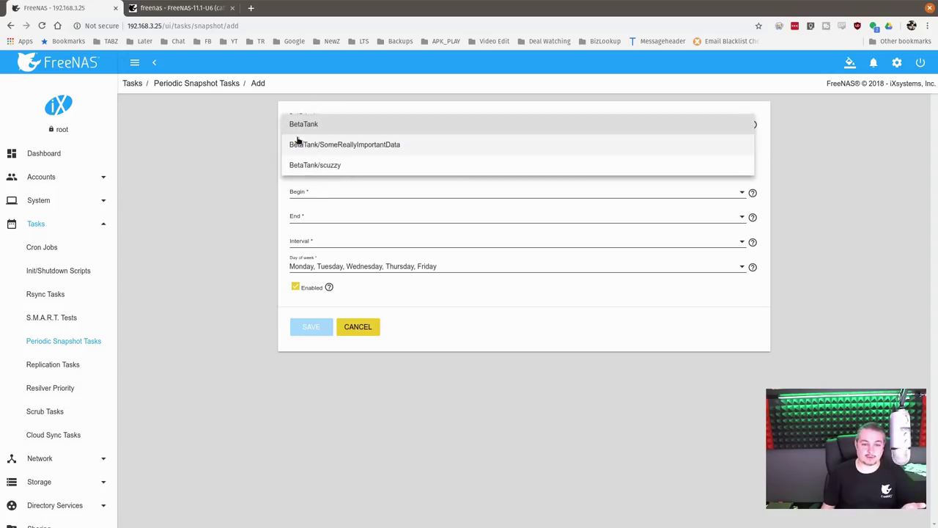
{"action": "left_click", "coordinate": [349, 147]}
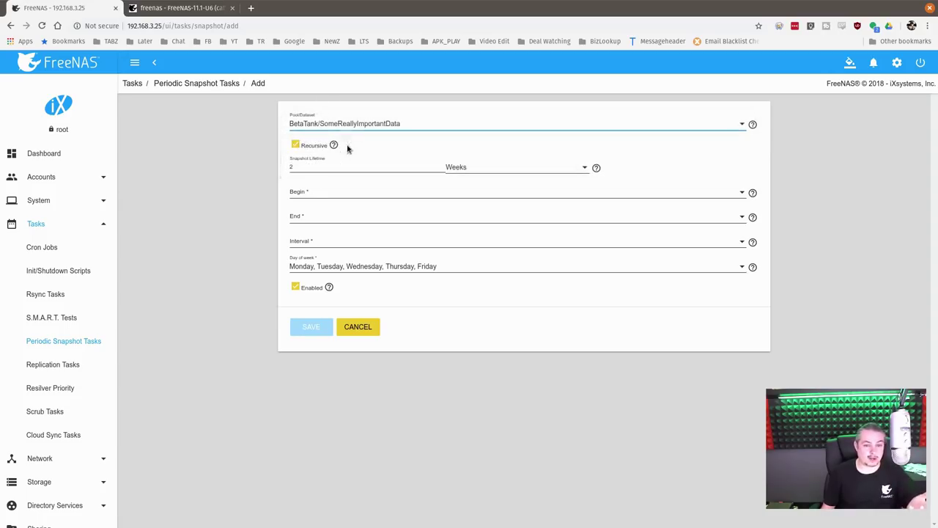
{"action": "left_click", "coordinate": [308, 148]}
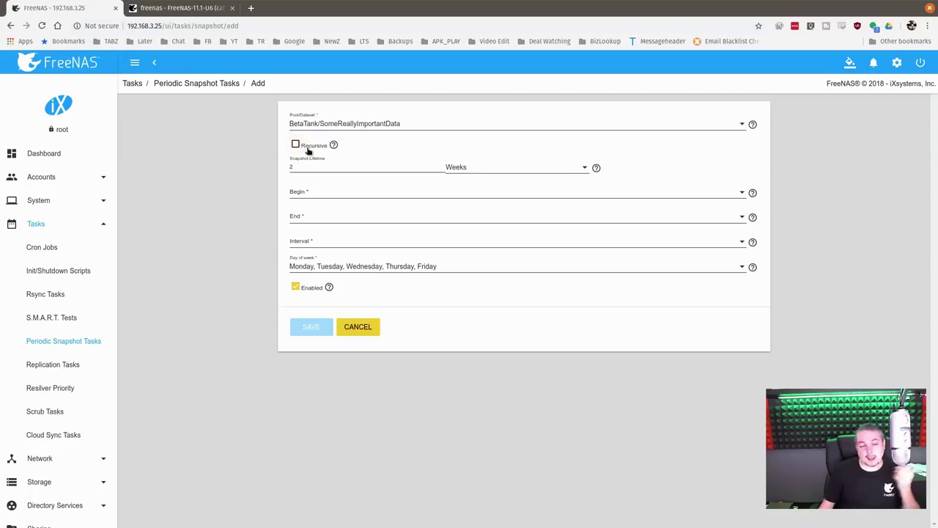
{"action": "left_click", "coordinate": [313, 152]}
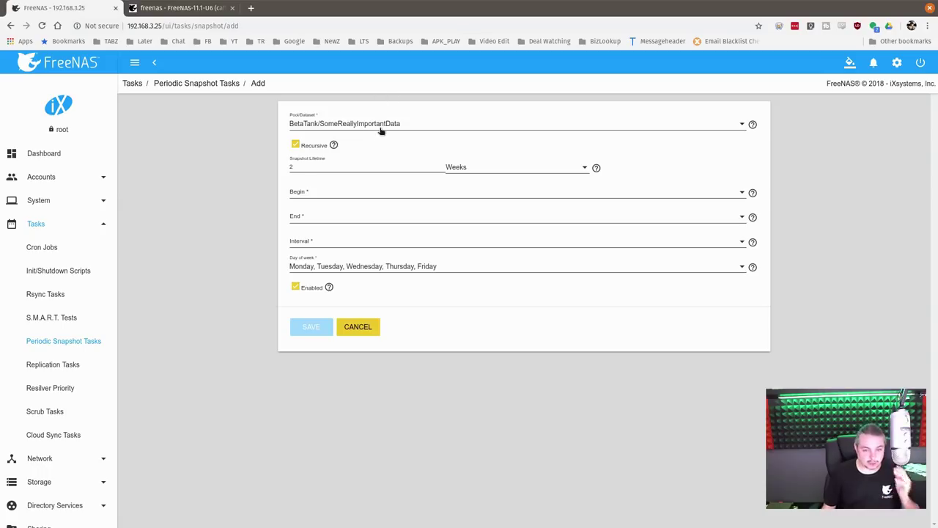
Set the snapshot lifetime of the periodic snapshot task to 1 day
{"action": "left_click", "coordinate": [308, 168]}
{"action": "type", "text": "1"}
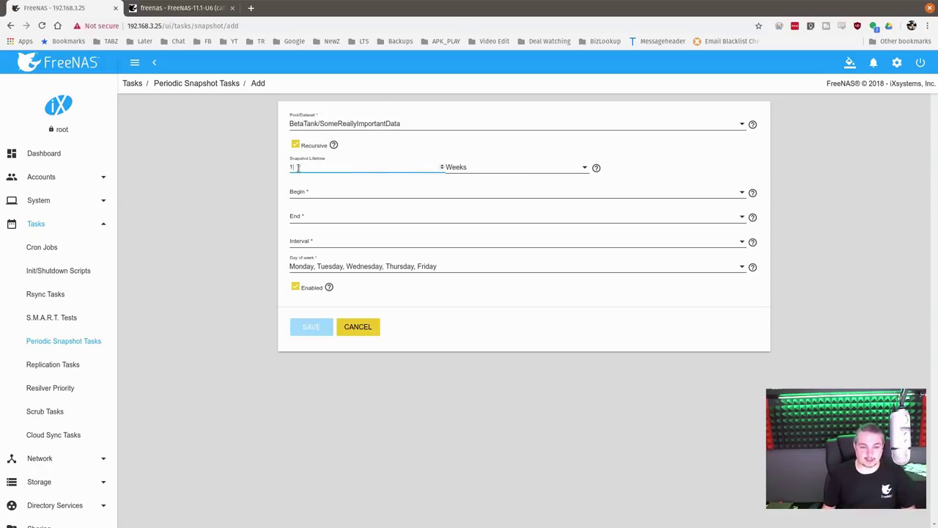
{"action": "left_click", "coordinate": [469, 169]}
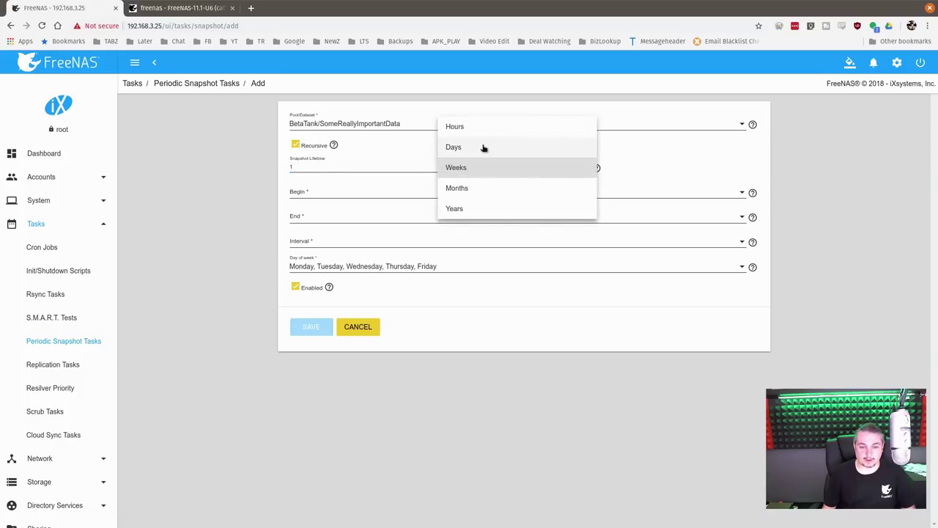
{"action": "left_click", "coordinate": [483, 148]}
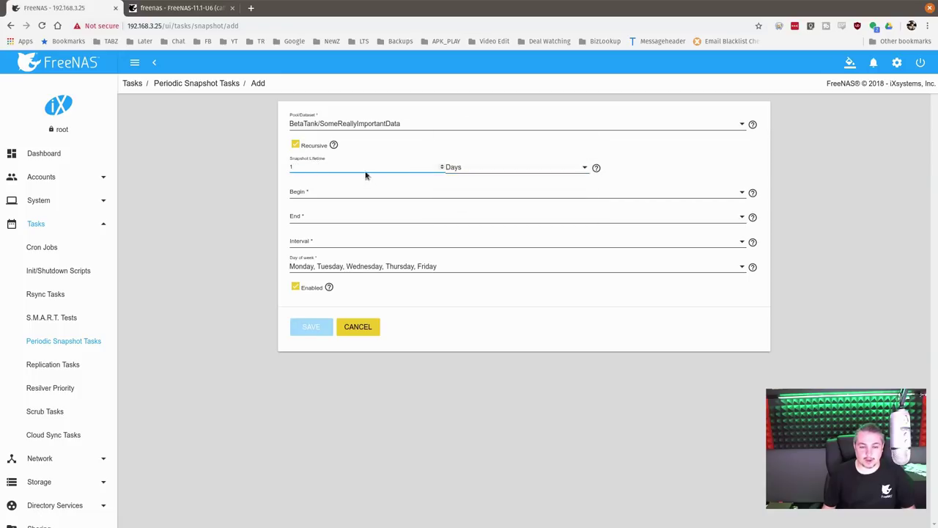
Schedule the periodic snapshot task to begin at 00:00:00, end at 23:45:00 and run at a 5 minutes interval
{"action": "left_click", "coordinate": [299, 193]}
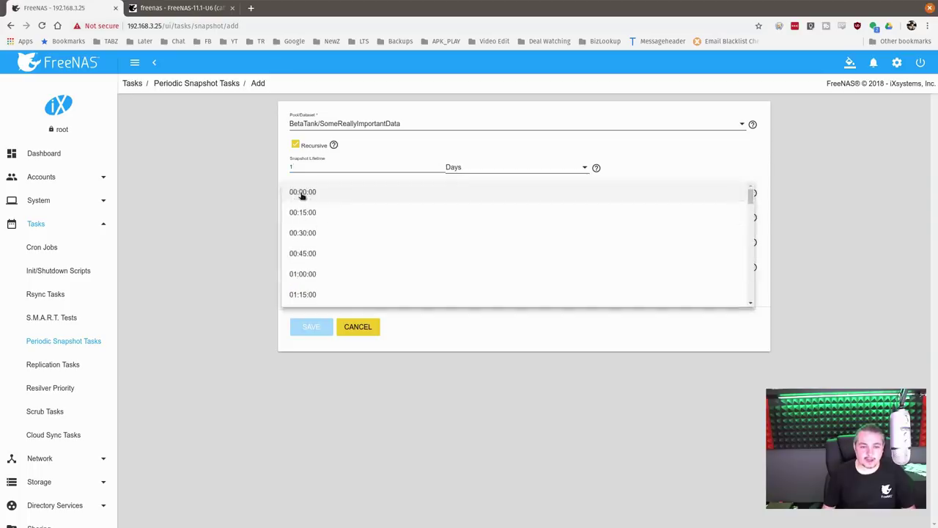
{"action": "left_click", "coordinate": [301, 192]}
{"action": "left_click", "coordinate": [742, 218]}
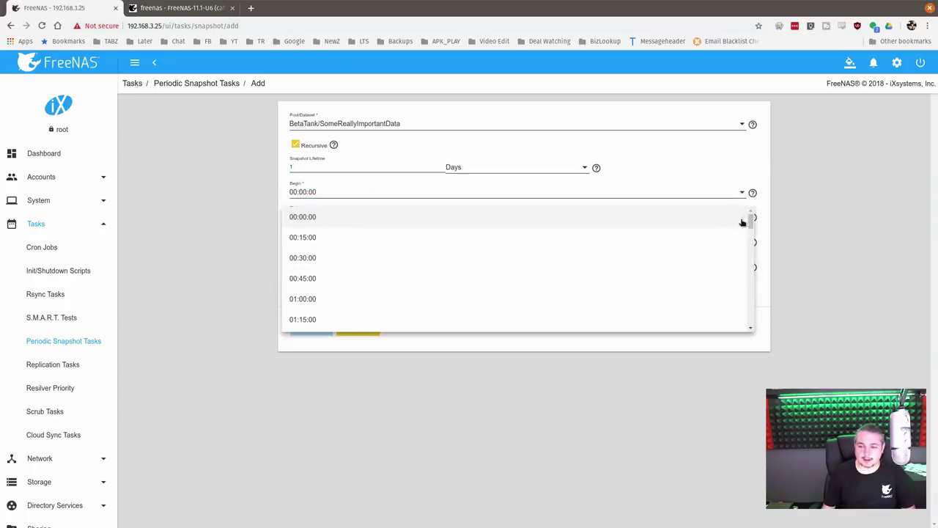
{"action": "left_click_drag", "start_coordinate": [743, 222], "coordinate": [760, 335]}
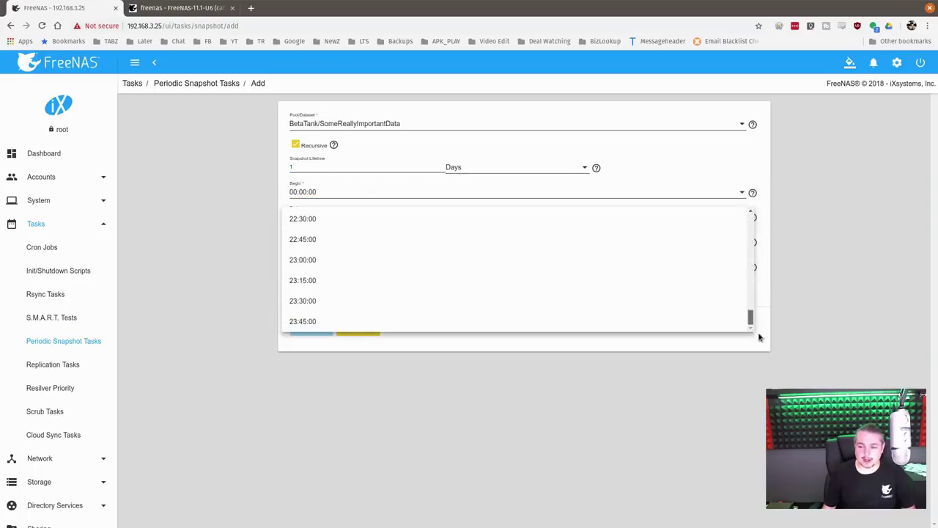
{"action": "left_click", "coordinate": [366, 322]}
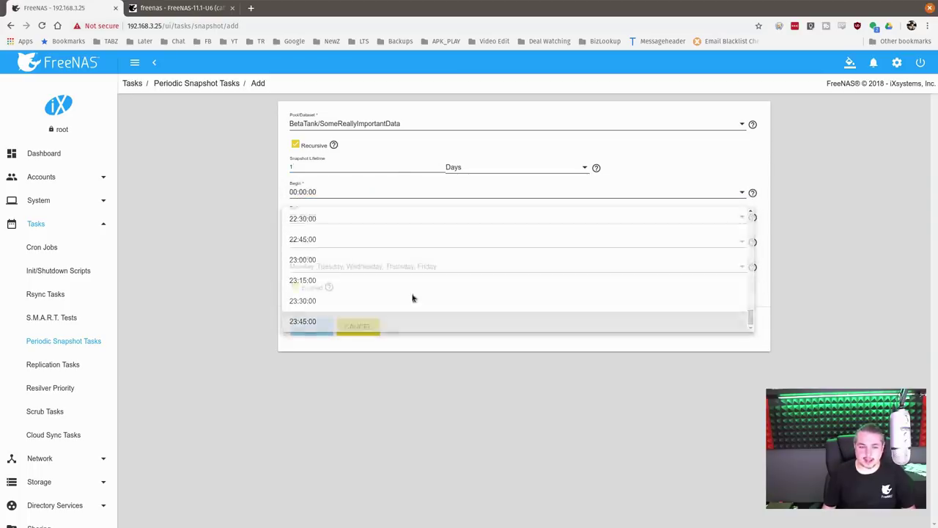
{"action": "left_click", "coordinate": [339, 195]}
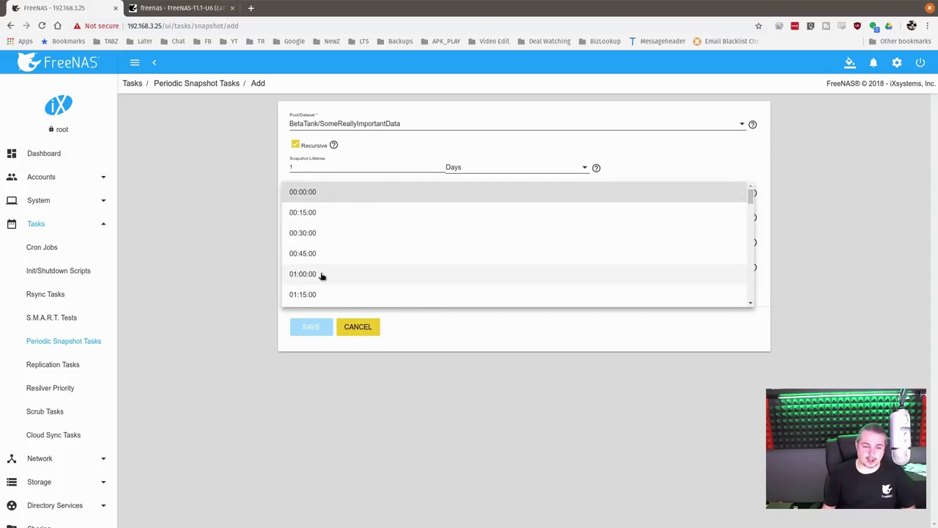
{"action": "left_click", "coordinate": [247, 241]}
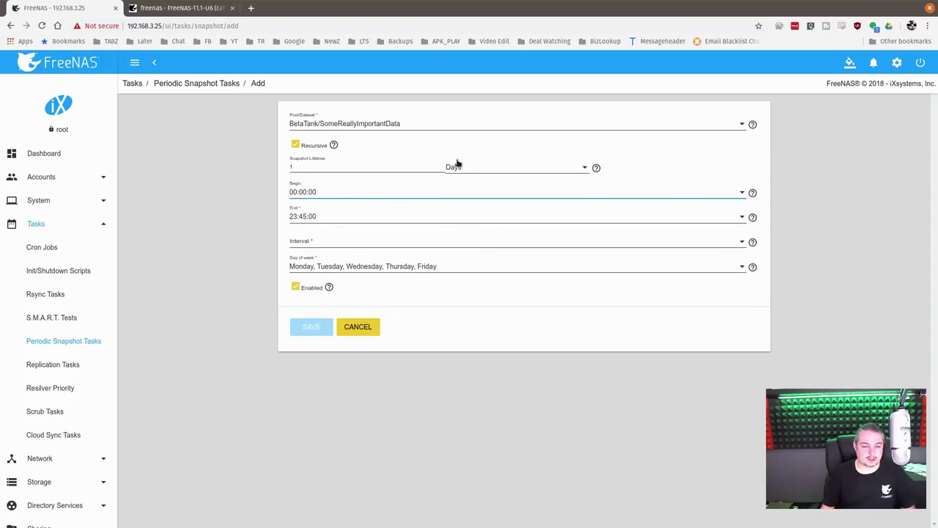
{"action": "left_click", "coordinate": [316, 248]}
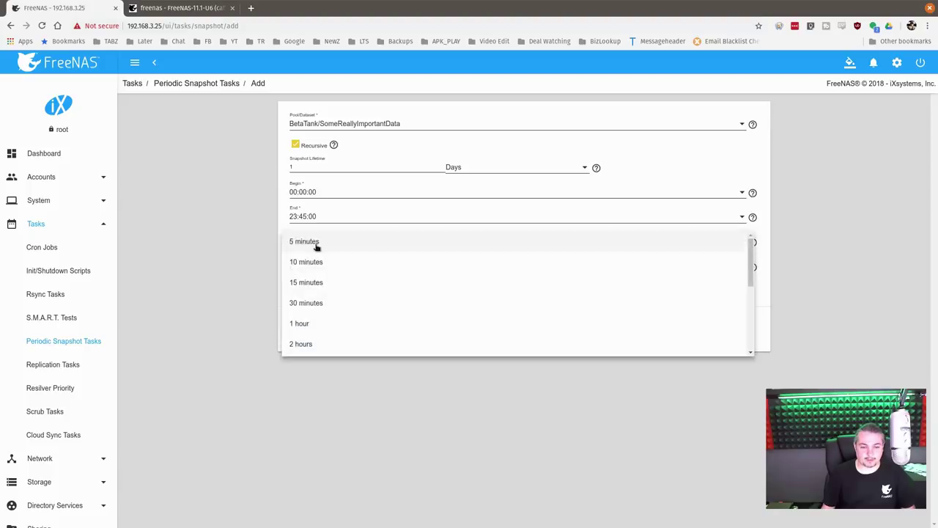
{"action": "left_click", "coordinate": [317, 247]}
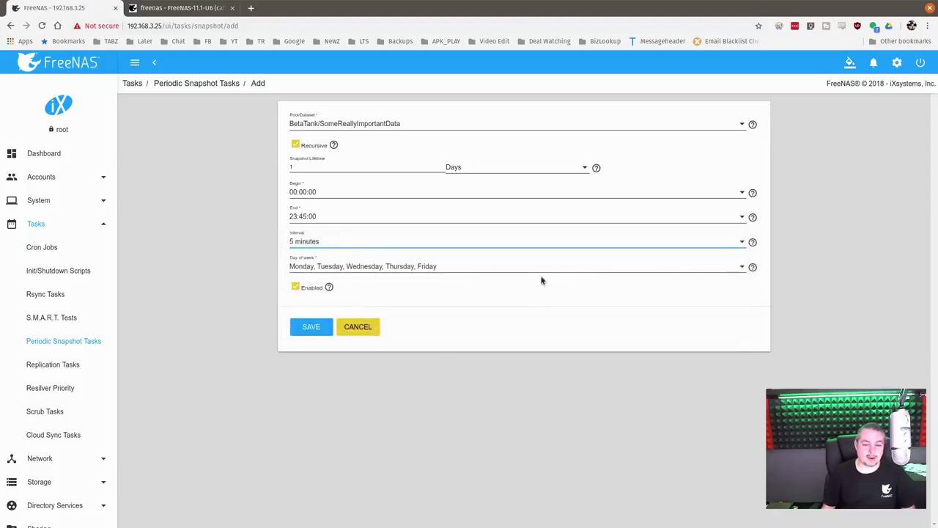
Add Saturday and Sunday to the snapshot task's days of the week and save the task
{"action": "left_click", "coordinate": [731, 268]}
{"action": "left_click", "coordinate": [330, 371]}
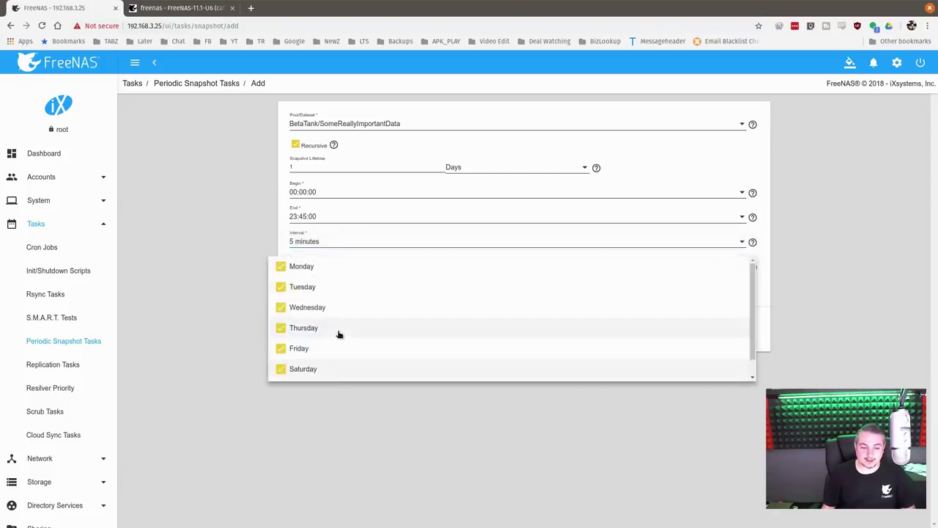
{"action": "scroll", "coordinate": [328, 355], "scroll_direction": "down", "scroll_amount": 1}
{"action": "left_click", "coordinate": [315, 376]}
{"action": "left_click", "coordinate": [188, 409]}
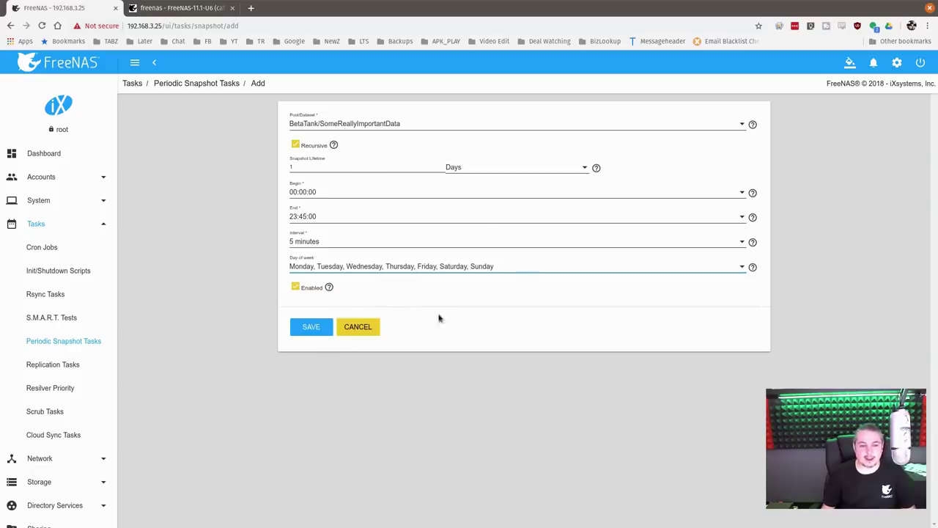
{"action": "left_click", "coordinate": [322, 328]}
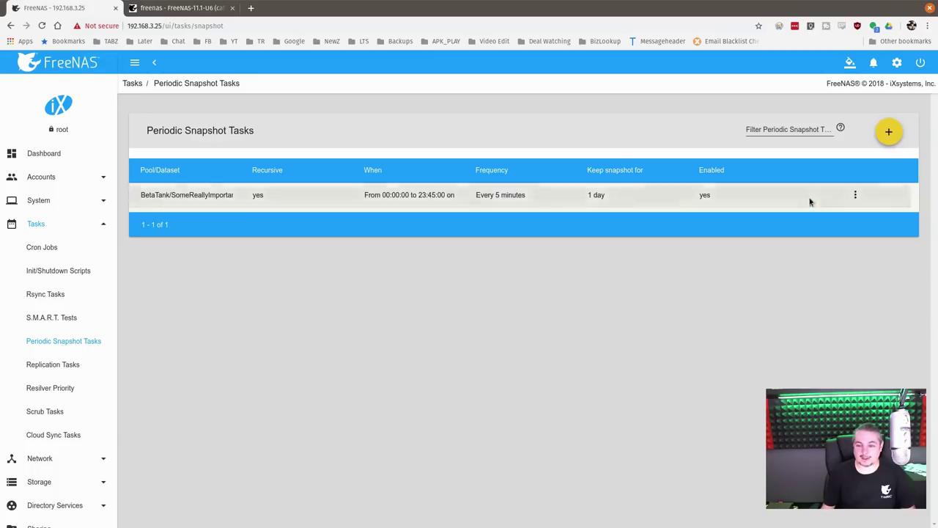
Start a new replication task on 192.168.3.25 with BetaTank/SomeReallyImportantData as its source dataset
{"action": "scroll", "coordinate": [59, 379], "scroll_direction": "down", "scroll_amount": 3}
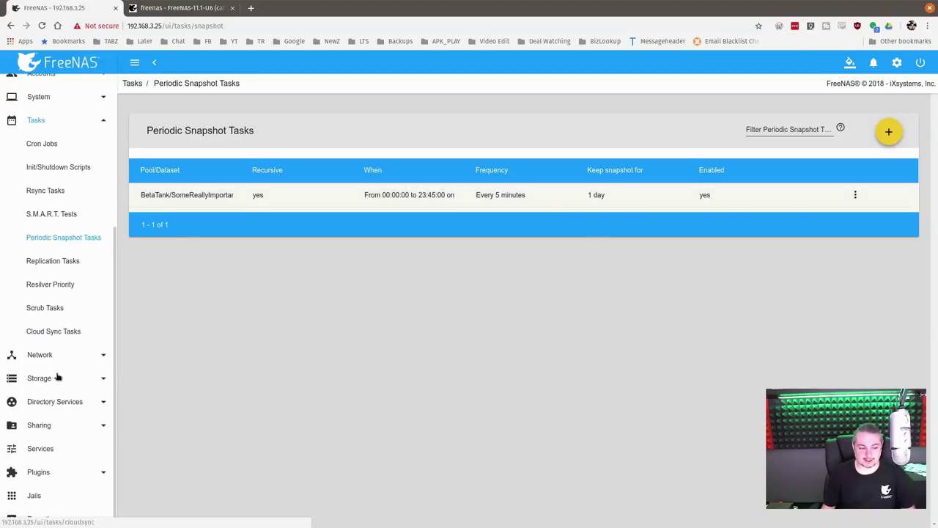
{"action": "left_click", "coordinate": [53, 260]}
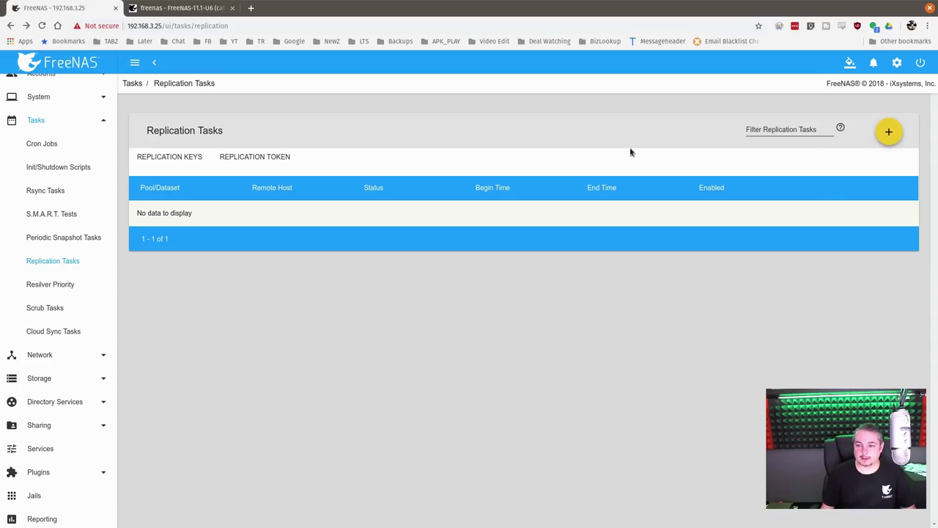
{"action": "left_click", "coordinate": [888, 130]}
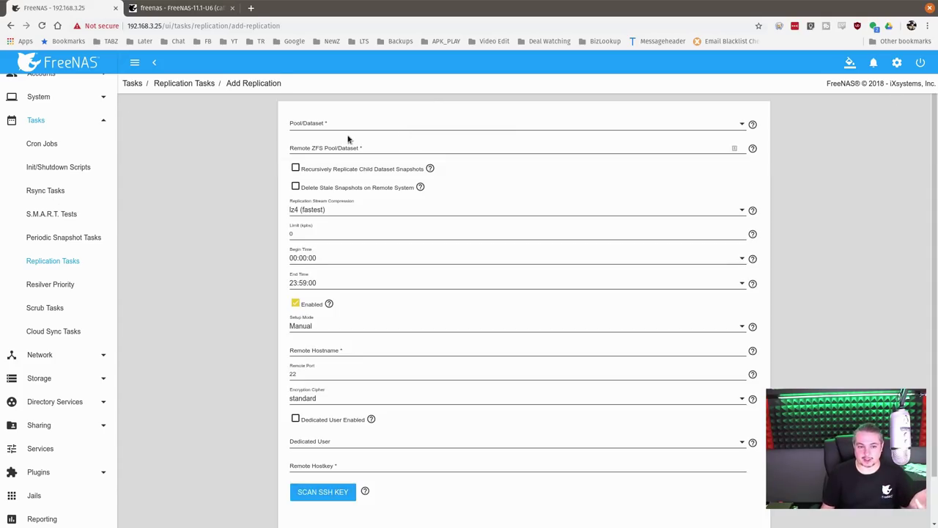
{"action": "left_click", "coordinate": [341, 126]}
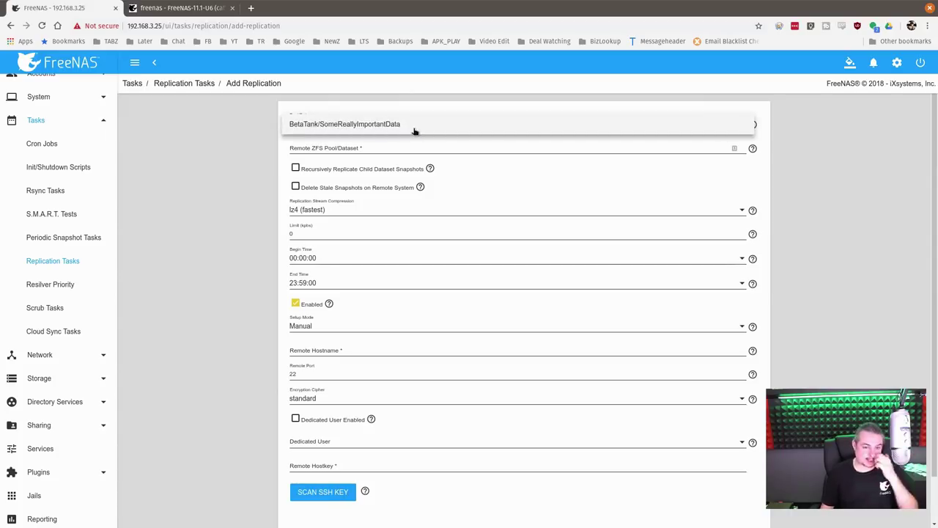
{"action": "left_click", "coordinate": [327, 126]}
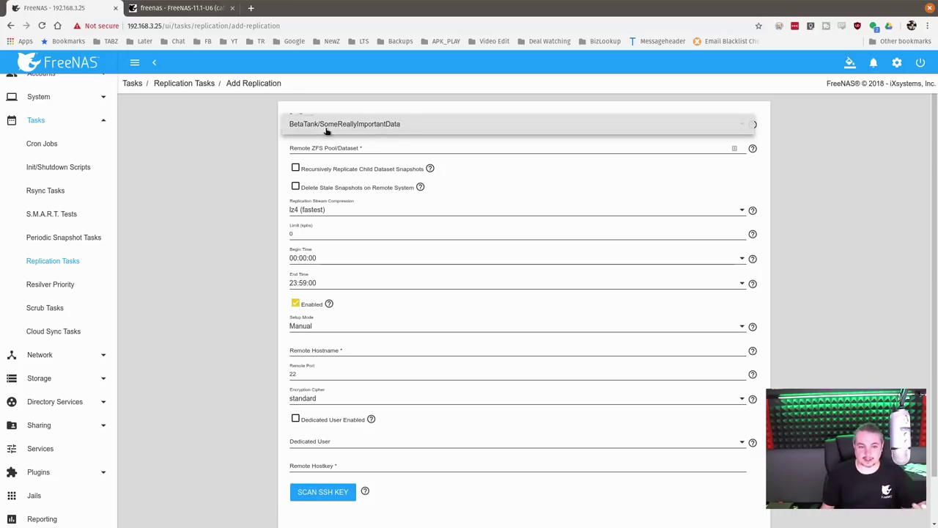
{"action": "left_click", "coordinate": [382, 149]}
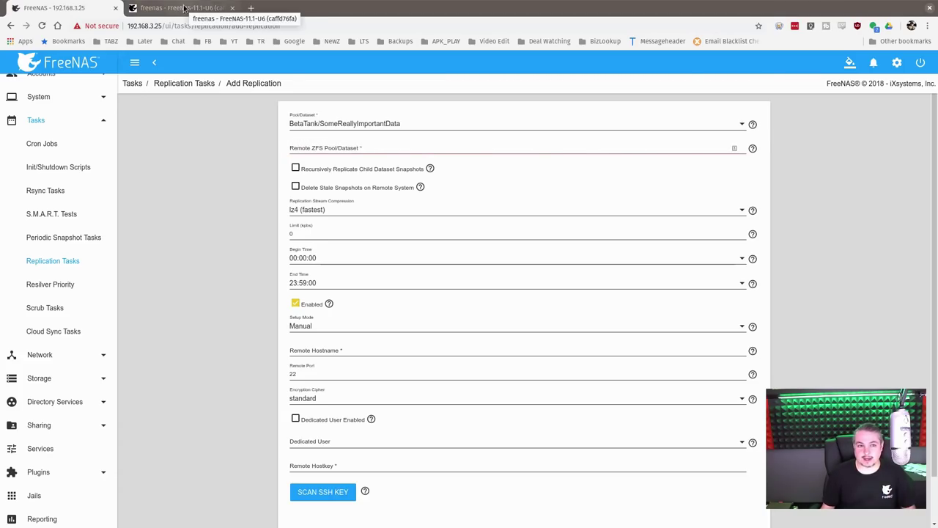
Switch to the 192.168.3.142 system and start a new dataset named FromBetaServer inside TankOne
{"action": "left_click", "coordinate": [184, 8]}
{"action": "left_click", "coordinate": [159, 101]}
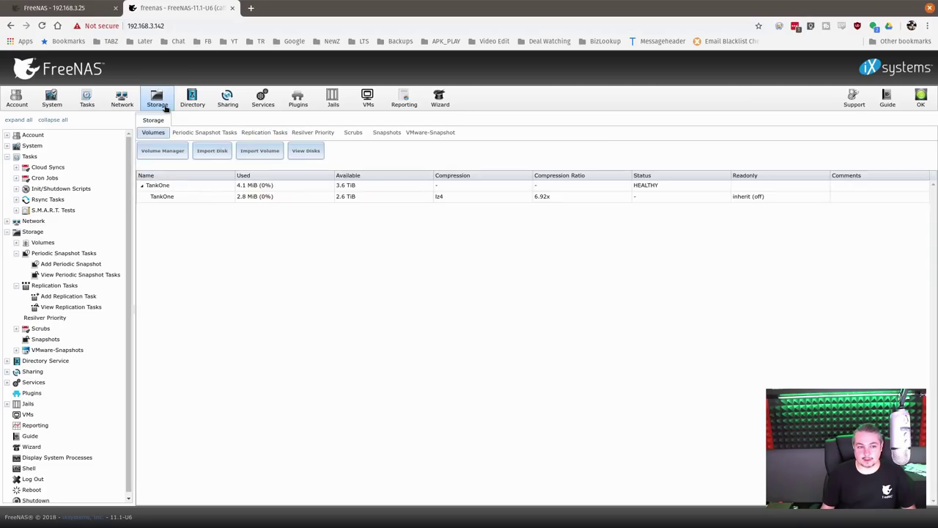
{"action": "left_click", "coordinate": [184, 187]}
{"action": "left_click", "coordinate": [184, 197]}
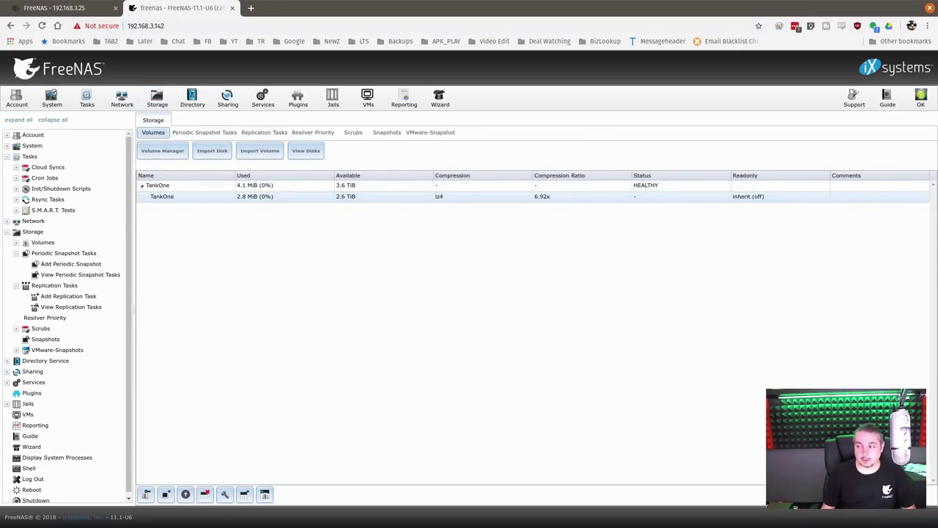
{"action": "left_click", "coordinate": [244, 494]}
{"action": "type", "text": "FromBetaServer"}
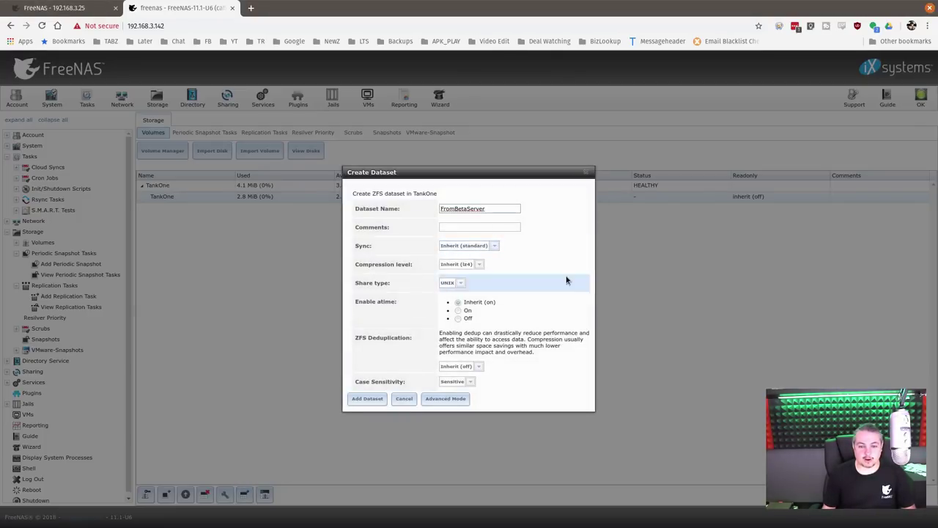
Give the FromBetaServer dataset the comment "Data From Beta", add it and select it among the volumes
{"action": "left_click", "coordinate": [487, 229]}
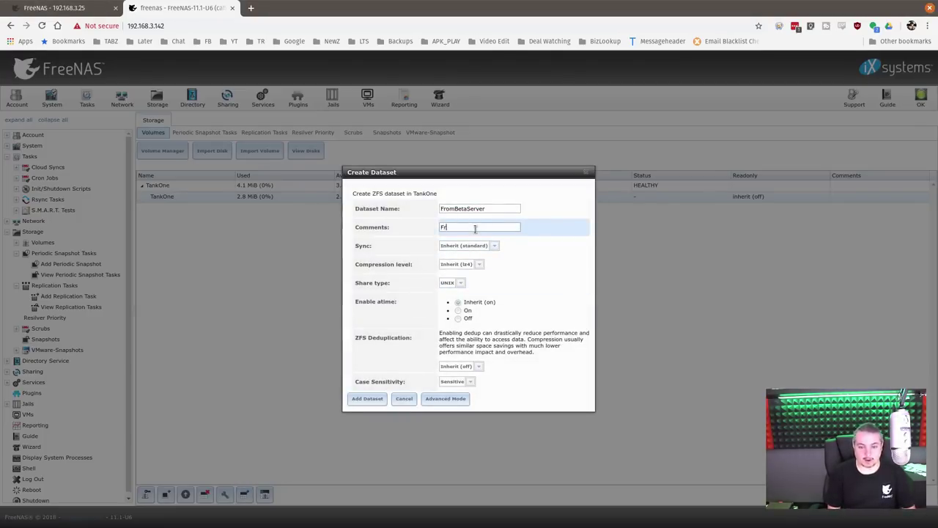
{"action": "key", "text": "BackSpace"}
{"action": "key", "text": "BackSpace"}
{"action": "type", "text": "Data From Beta"}
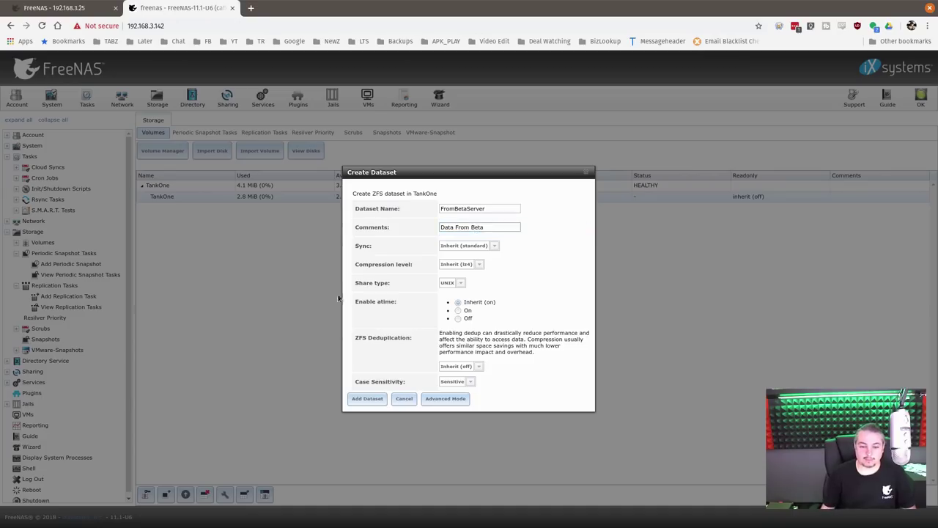
{"action": "left_click", "coordinate": [371, 400]}
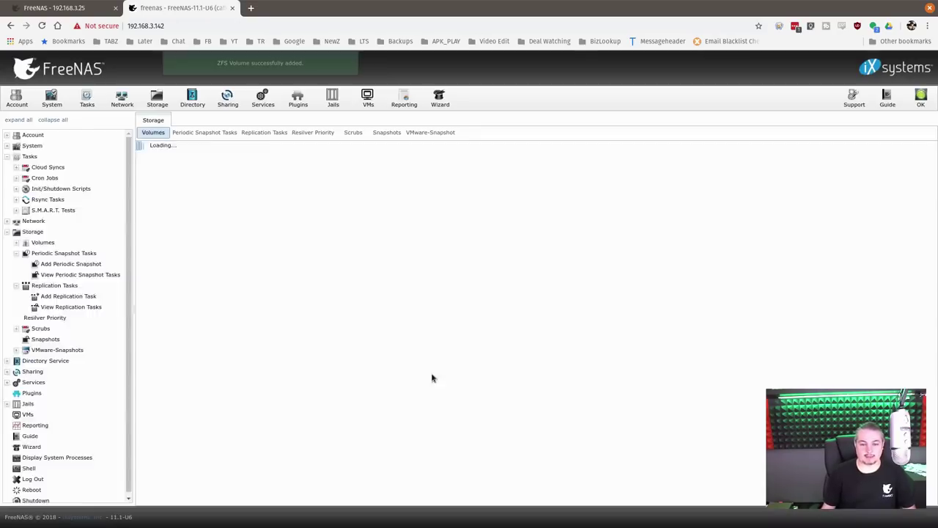
{"action": "left_click", "coordinate": [168, 210]}
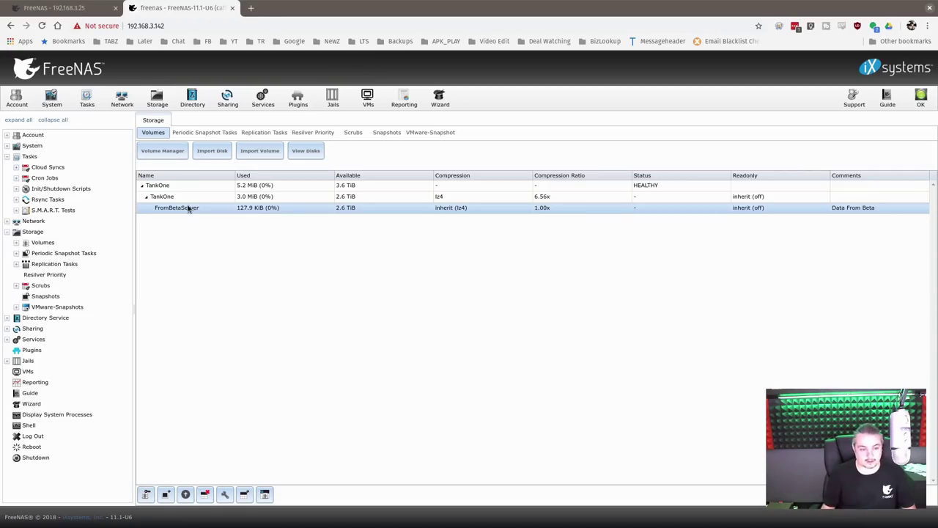
Back on 192.168.3.25, set the remote dataset to TankOne/FromBetaServer and enable recursive child snapshot replication and deletion of stale remote snapshots
{"action": "left_click", "coordinate": [73, 10]}
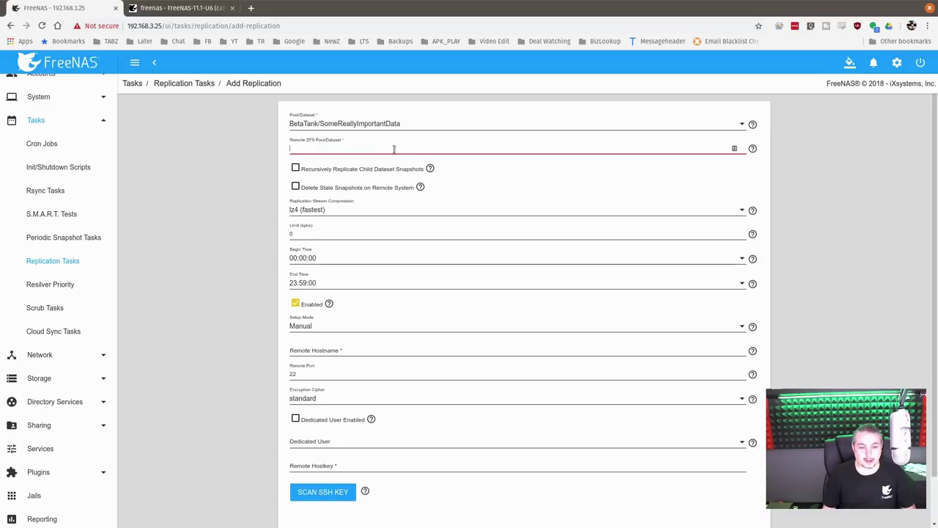
{"action": "type", "text": "TankOne/FromBetaServer"}
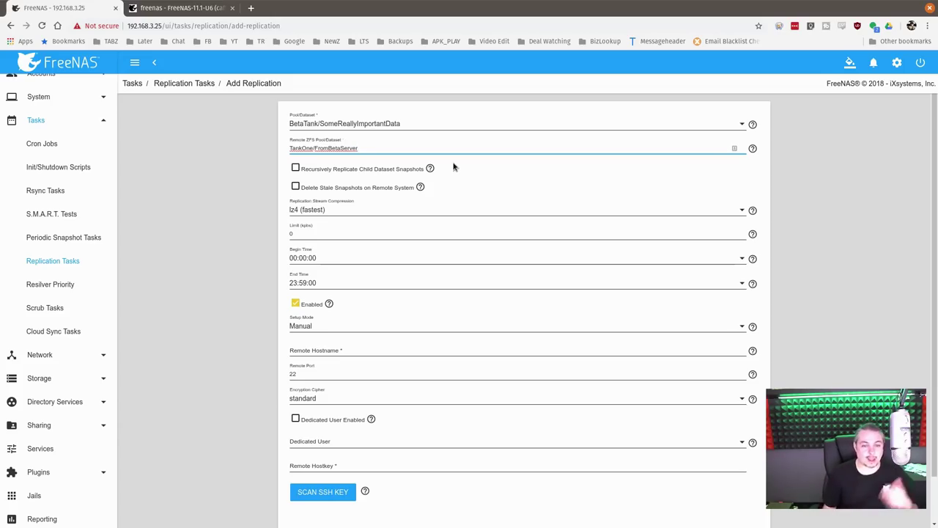
{"action": "left_click", "coordinate": [331, 172]}
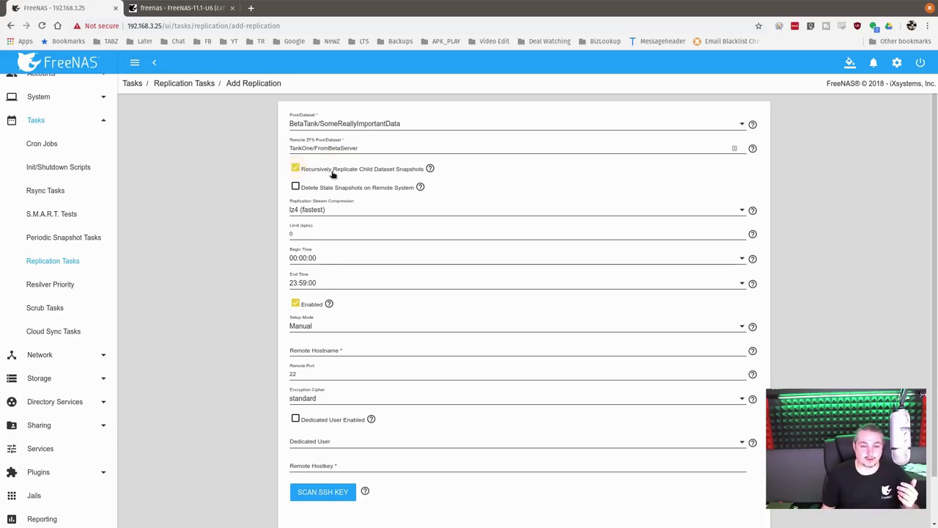
{"action": "left_click", "coordinate": [354, 188]}
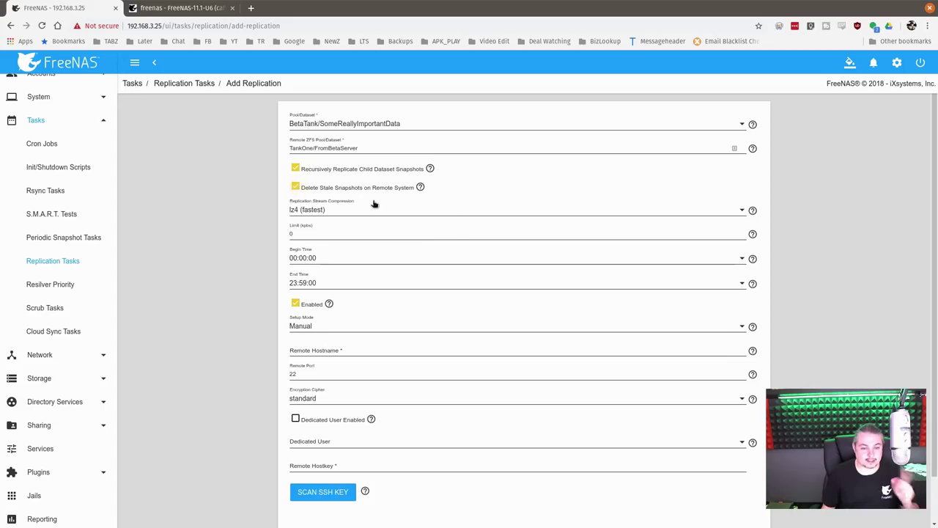
{"action": "mouse_move", "coordinate": [421, 187]}
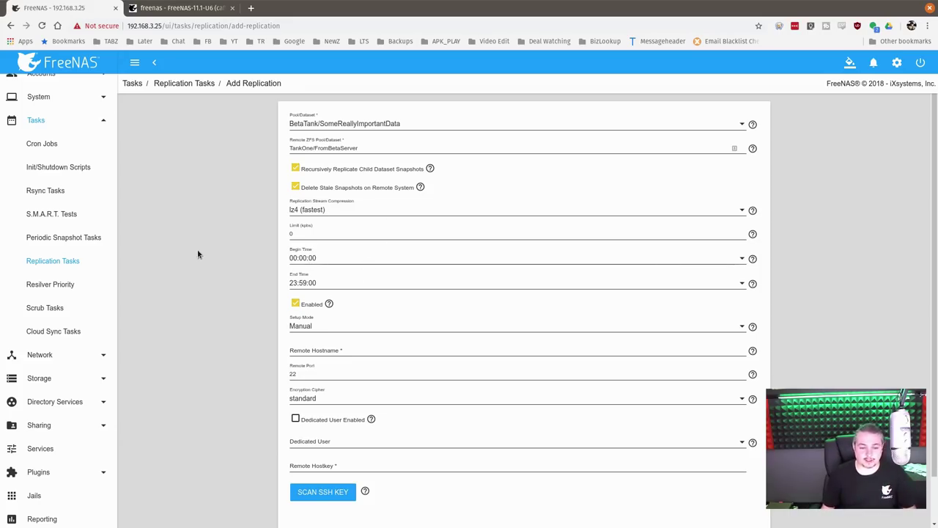
Set the replication task to Semi-Automatic setup with remote hostname 192.168.3.142, and switch to that system's interface
{"action": "scroll", "coordinate": [219, 264], "scroll_direction": "down", "scroll_amount": 2}
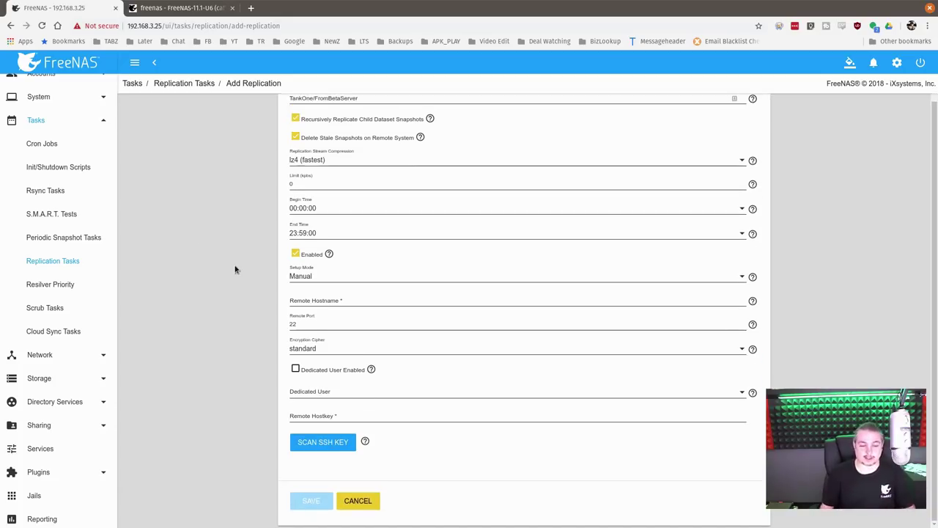
{"action": "left_click", "coordinate": [316, 276]}
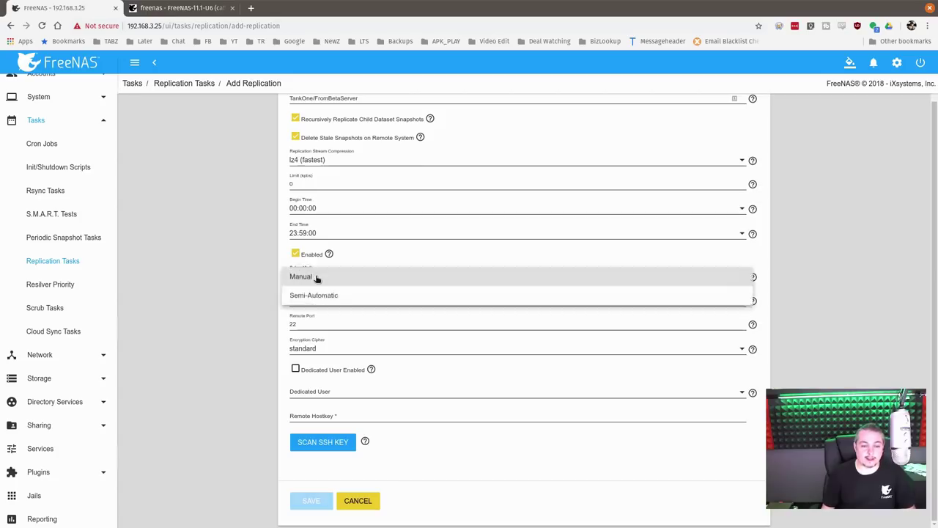
{"action": "left_click", "coordinate": [311, 301]}
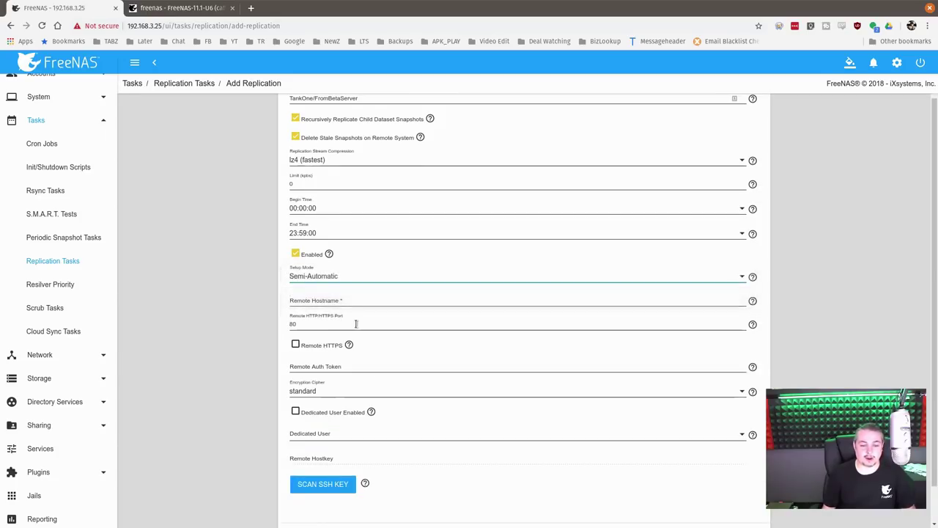
{"action": "left_click", "coordinate": [343, 300]}
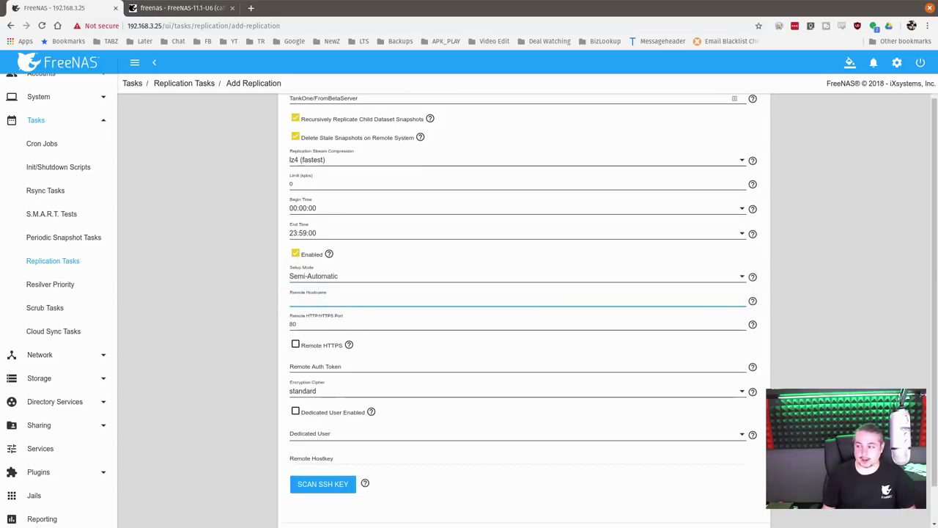
{"action": "type", "text": "192.168.3.142"}
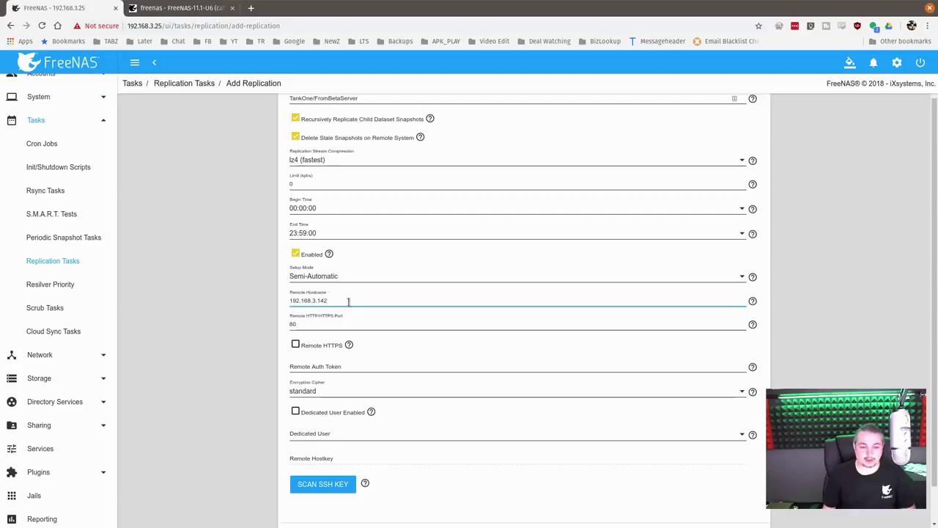
{"action": "left_click", "coordinate": [179, 8]}
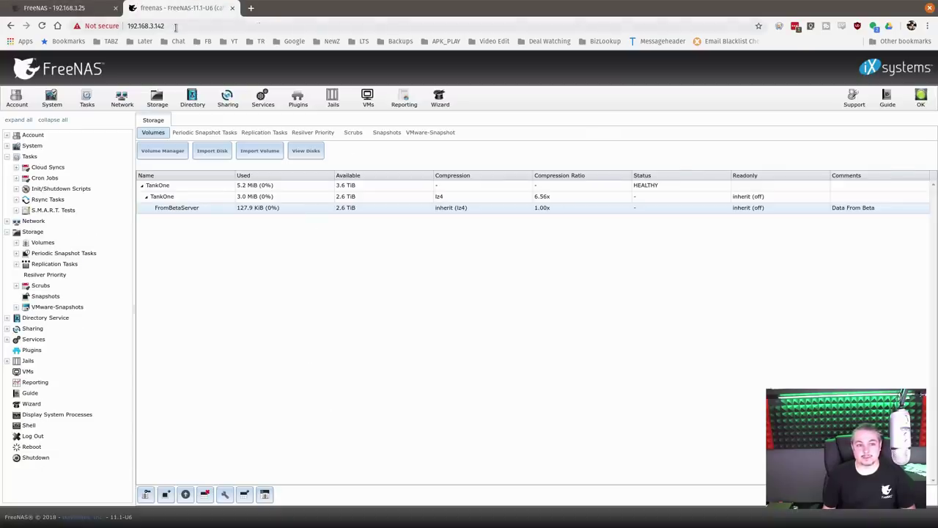
Return to the replication task form on 192.168.3.25, begin the Remote Auth Token entry and check the Remote HTTPS help
{"action": "left_click", "coordinate": [73, 8]}
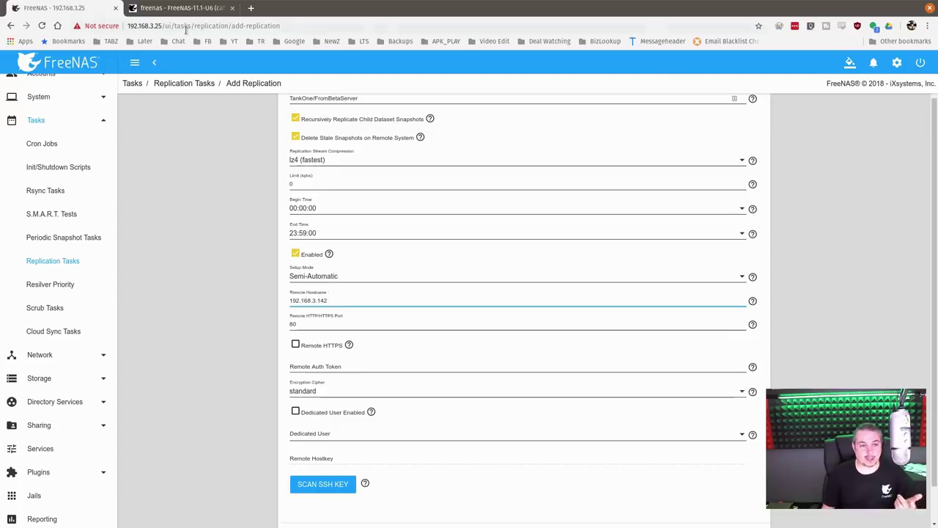
{"action": "left_click", "coordinate": [180, 8]}
{"action": "left_click", "coordinate": [77, 7]}
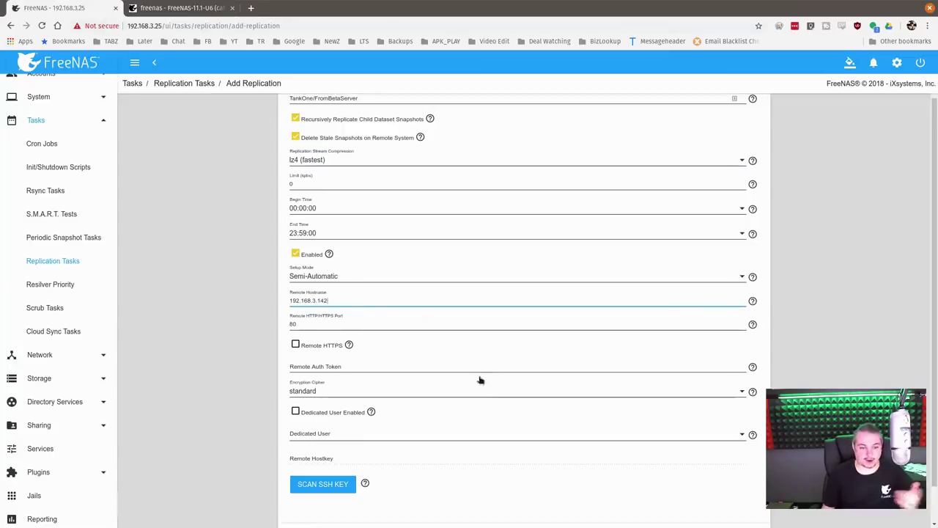
{"action": "left_click", "coordinate": [339, 367]}
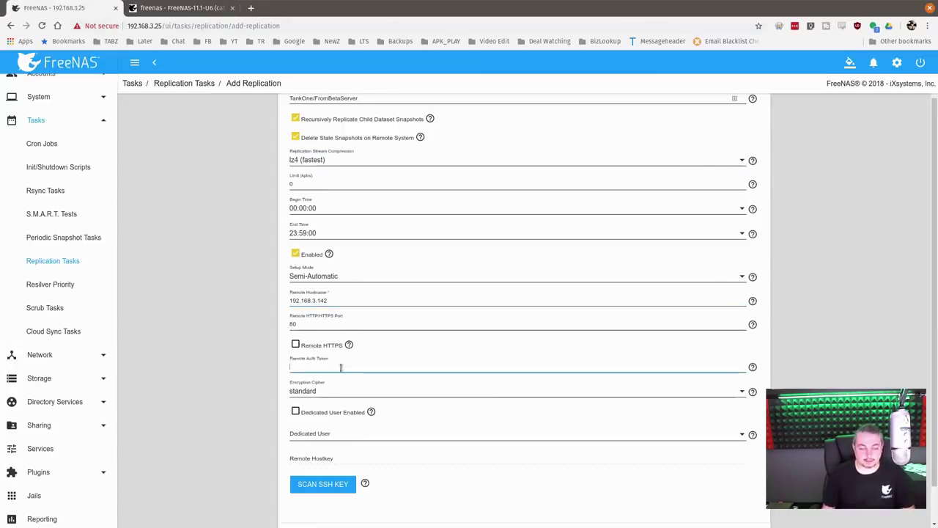
{"action": "mouse_move", "coordinate": [350, 345]}
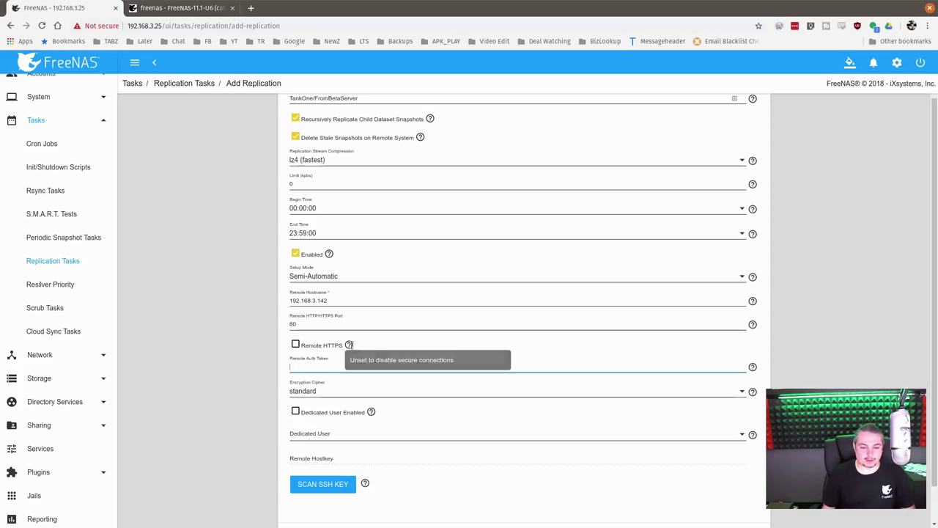
Switch to 192.168.3.142, generate a temporary authentication token for replication and copy it
{"action": "left_click", "coordinate": [197, 5]}
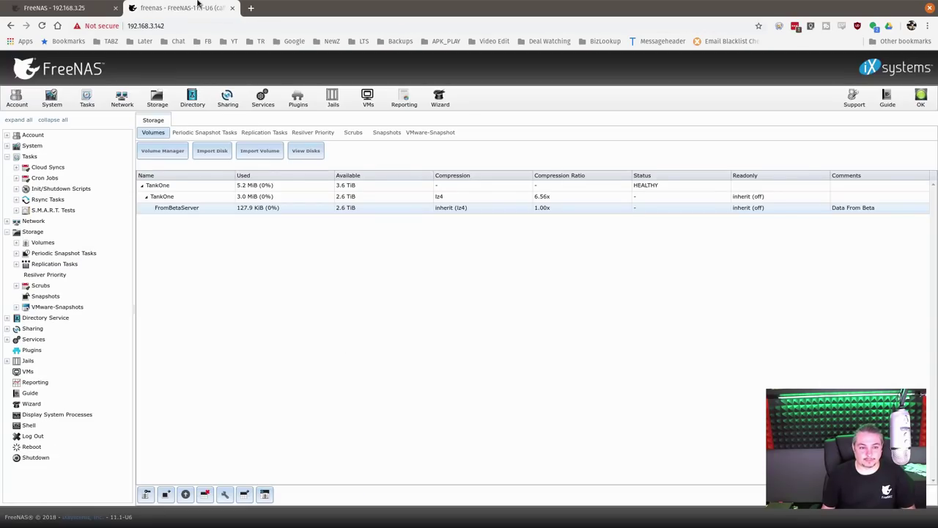
{"action": "left_click", "coordinate": [266, 132]}
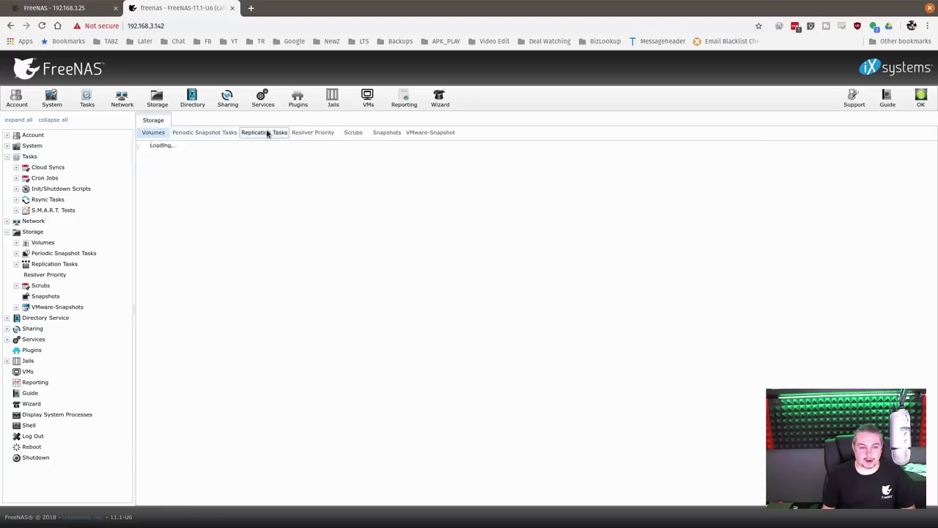
{"action": "left_click", "coordinate": [158, 133]}
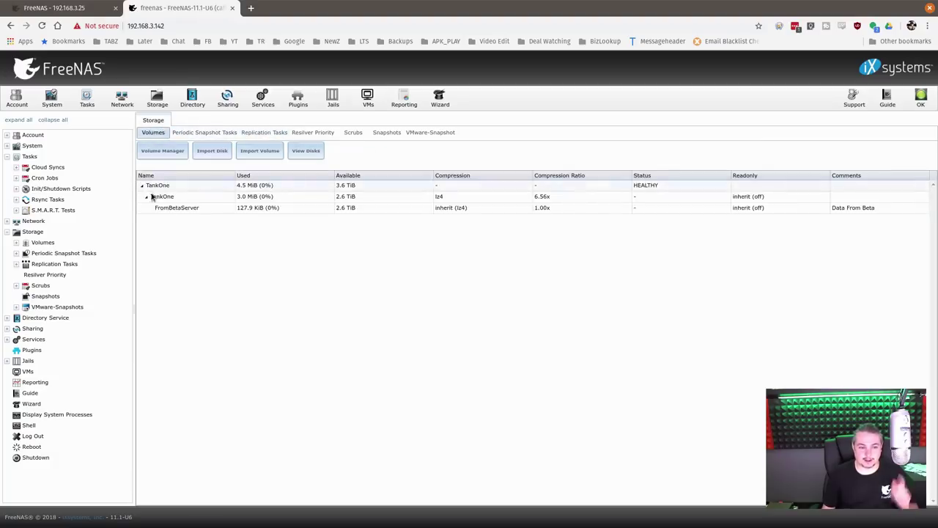
{"action": "left_click", "coordinate": [183, 212]}
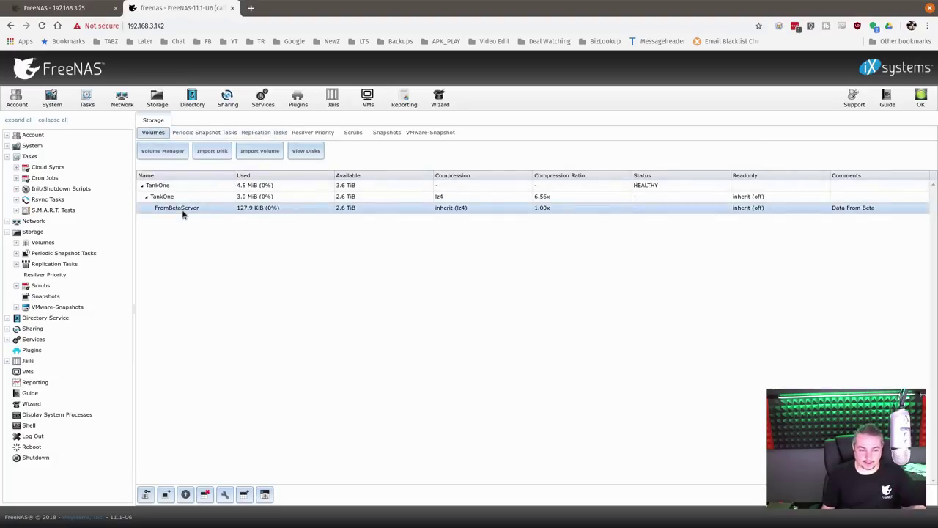
{"action": "left_click", "coordinate": [251, 132]}
{"action": "left_click", "coordinate": [278, 151]}
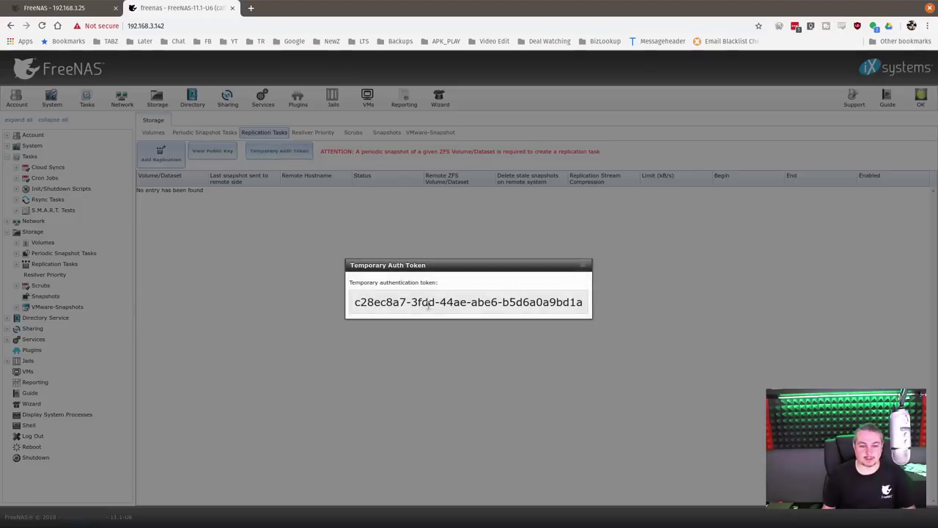
{"action": "triple_click", "coordinate": [411, 302]}
{"action": "right_click", "coordinate": [411, 302]}
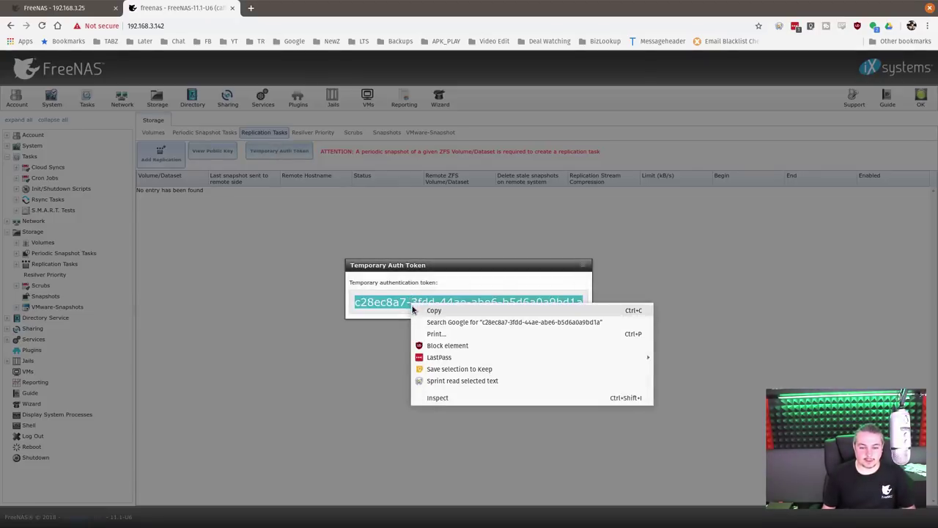
{"action": "left_click", "coordinate": [435, 311]}
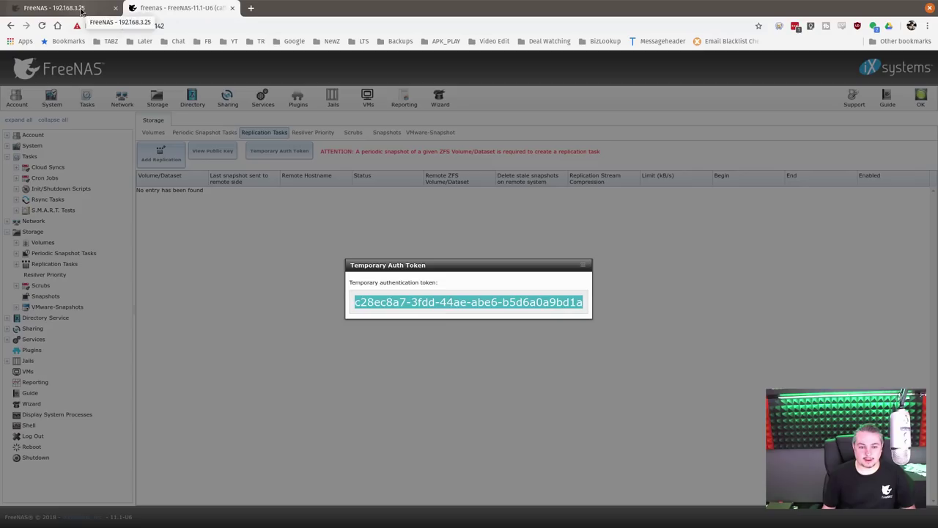
Back on 192.168.3.25, paste the copied token as the Remote Auth Token and save the replication task
{"action": "left_click", "coordinate": [85, 9]}
{"action": "key", "text": "ctrl+v"}
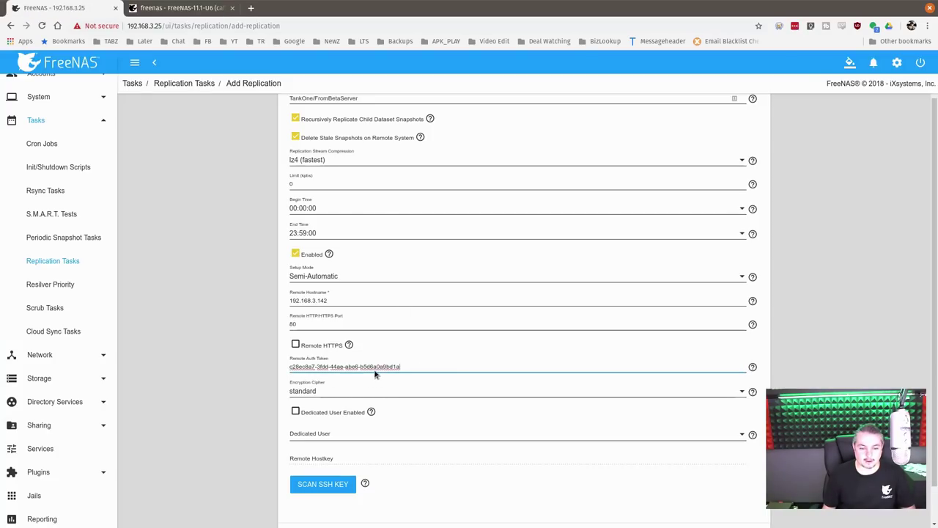
{"action": "scroll", "coordinate": [418, 443], "scroll_direction": "down", "scroll_amount": 1}
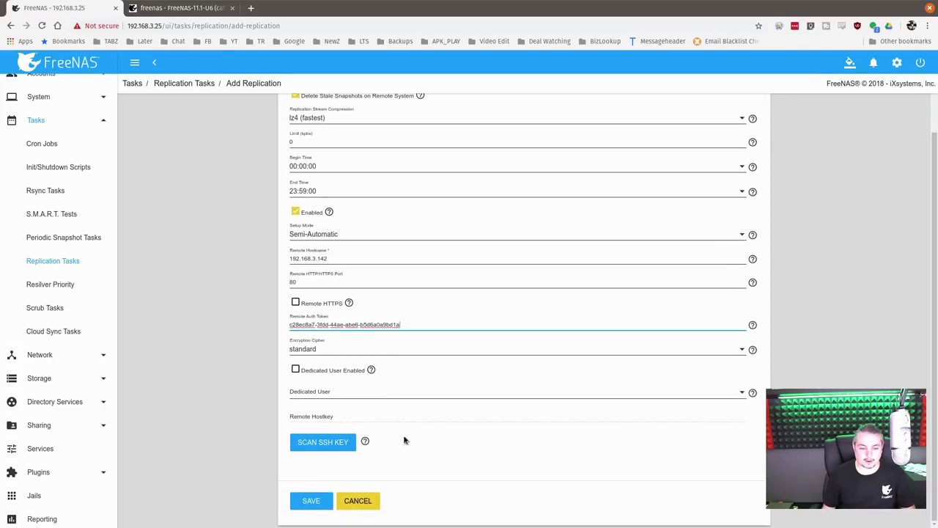
{"action": "left_click", "coordinate": [312, 500]}
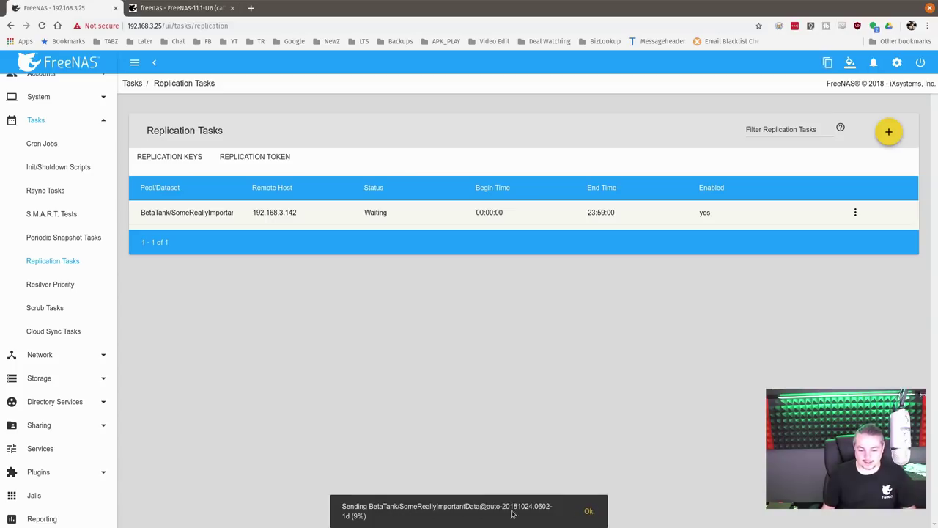
Dismiss the sending notification and view the list of storage snapshots on 192.168.3.25
{"action": "left_click", "coordinate": [588, 512]}
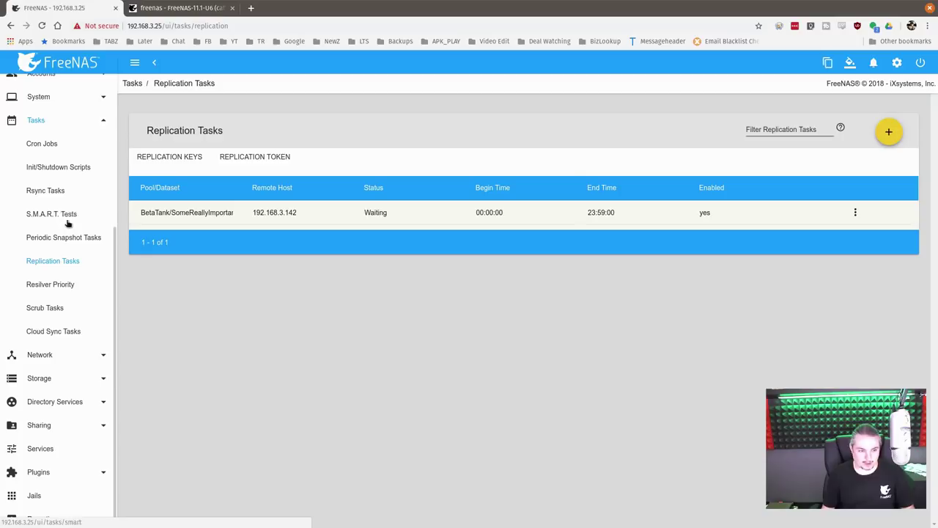
{"action": "scroll", "coordinate": [75, 293], "scroll_direction": "down", "scroll_amount": 1}
{"action": "left_click", "coordinate": [42, 299]}
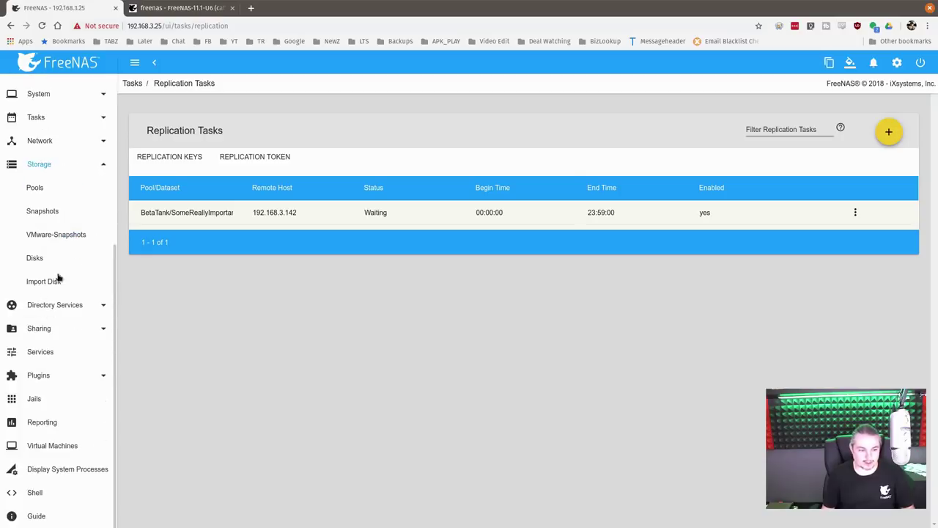
{"action": "left_click", "coordinate": [48, 214]}
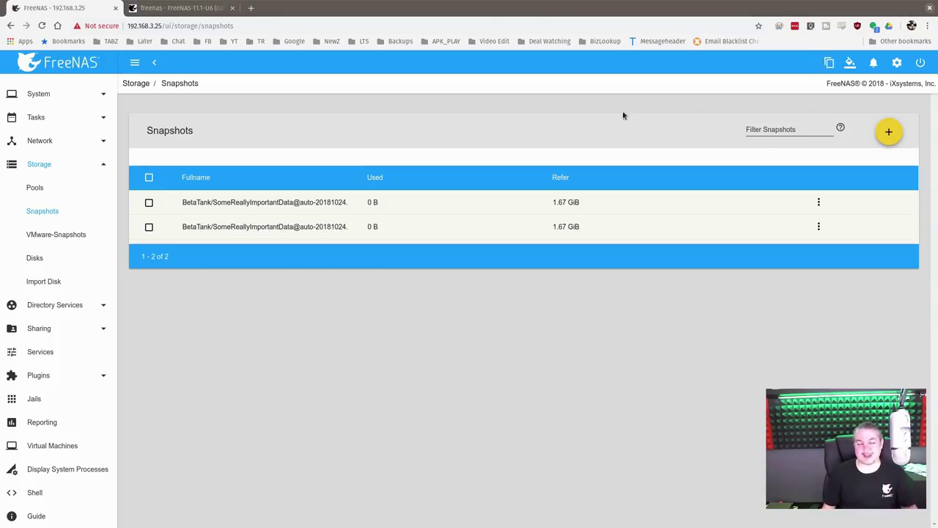
On 192.168.3.142, close the temporary token dialog and check the volumes for the replicated SomeReallyImportantData dataset
{"action": "left_click", "coordinate": [203, 10]}
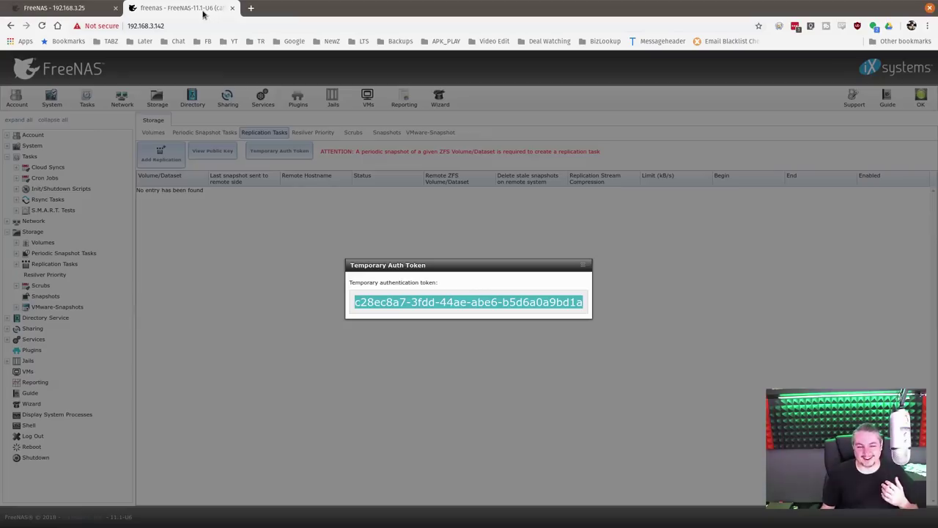
{"action": "left_click", "coordinate": [584, 266]}
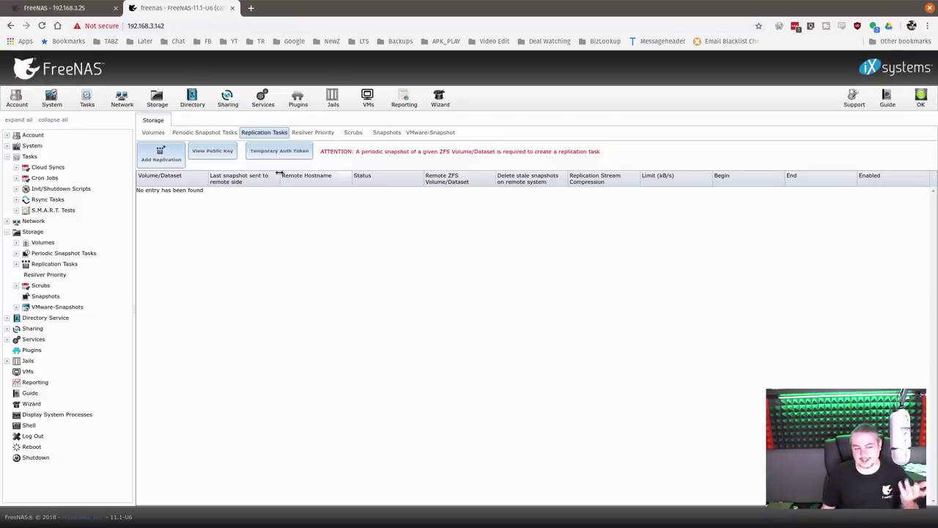
{"action": "left_click", "coordinate": [162, 107]}
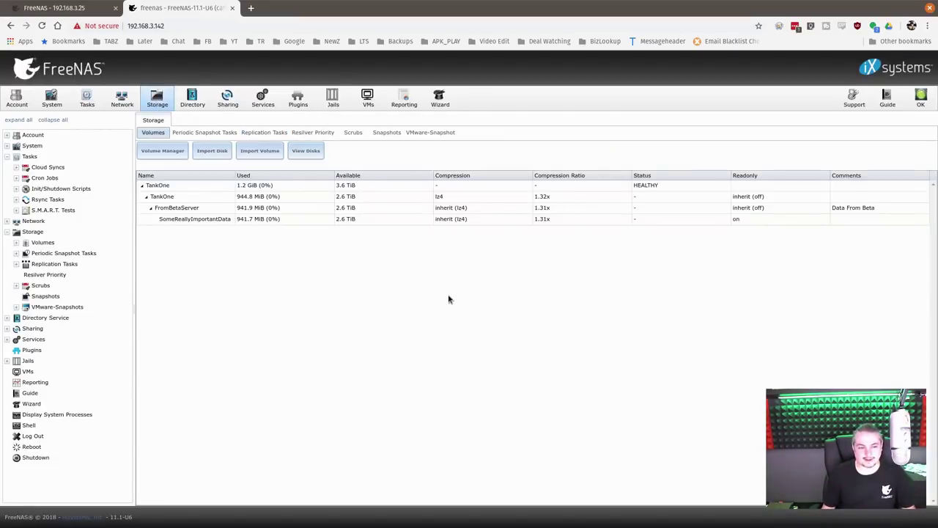
{"action": "left_click", "coordinate": [253, 218]}
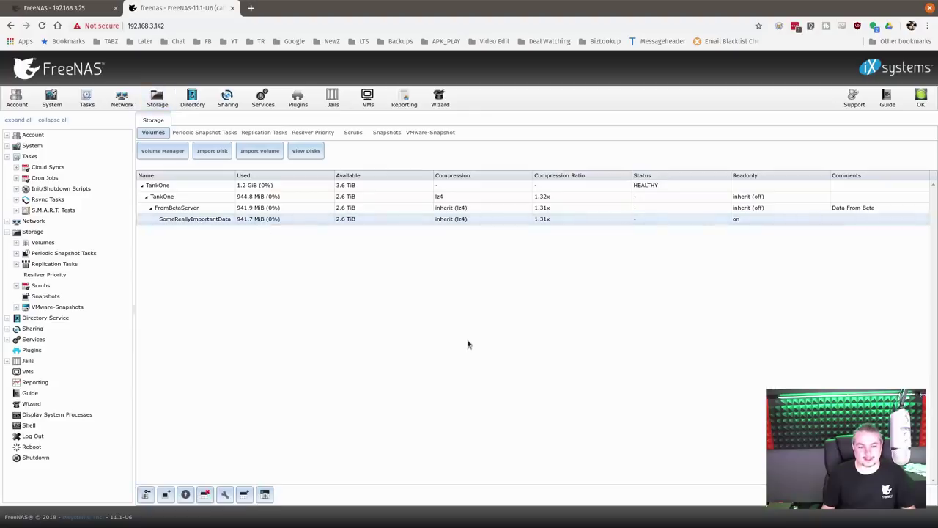
On 192.168.3.25, expand the BetaTank pool to check the used space of SomeReallyImportantData, and dismiss the sending notification
{"action": "left_click", "coordinate": [77, 8]}
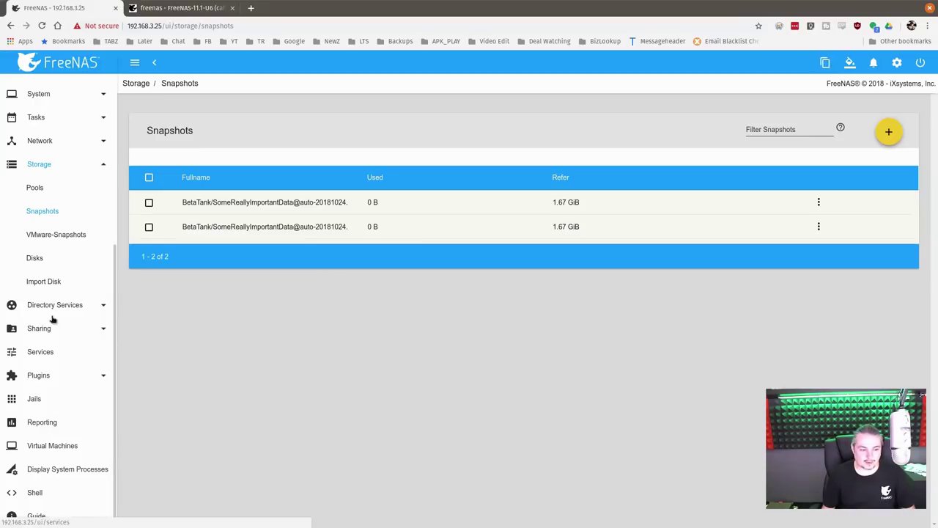
{"action": "left_click", "coordinate": [42, 188]}
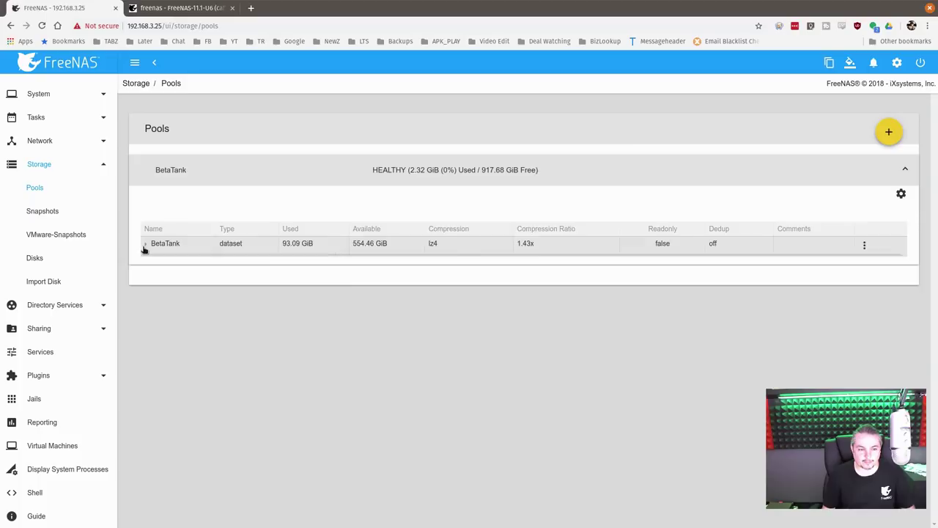
{"action": "left_click", "coordinate": [146, 245]}
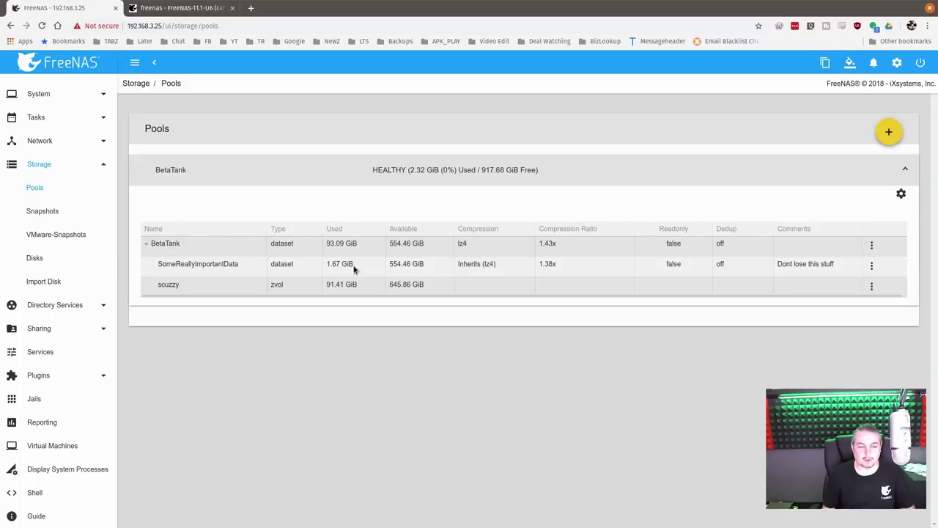
{"action": "left_click", "coordinate": [202, 8]}
{"action": "key", "text": "ctrl+shift+Tab"}
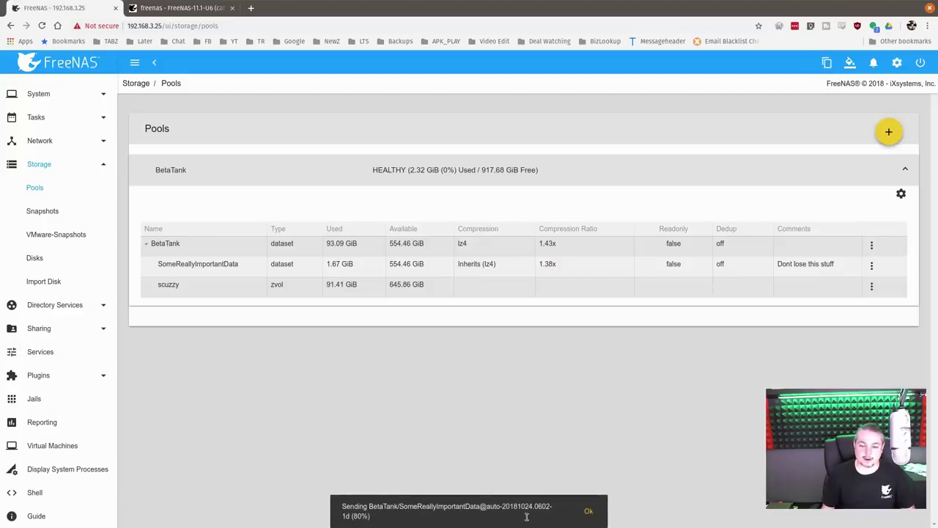
{"action": "left_click", "coordinate": [589, 511]}
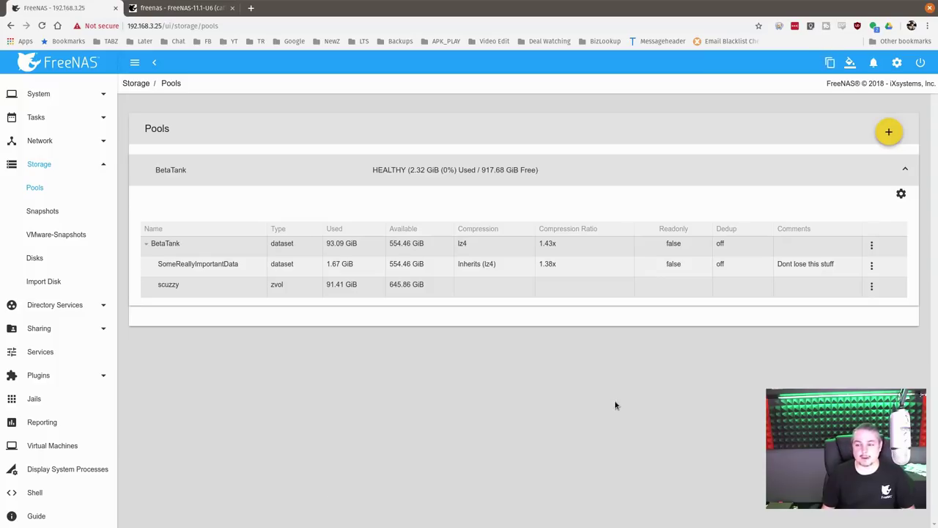
Compare the used space of SomeReallyImportantData on 192.168.3.142 with the source dataset on 192.168.3.25
{"action": "key", "text": "ctrl+Tab"}
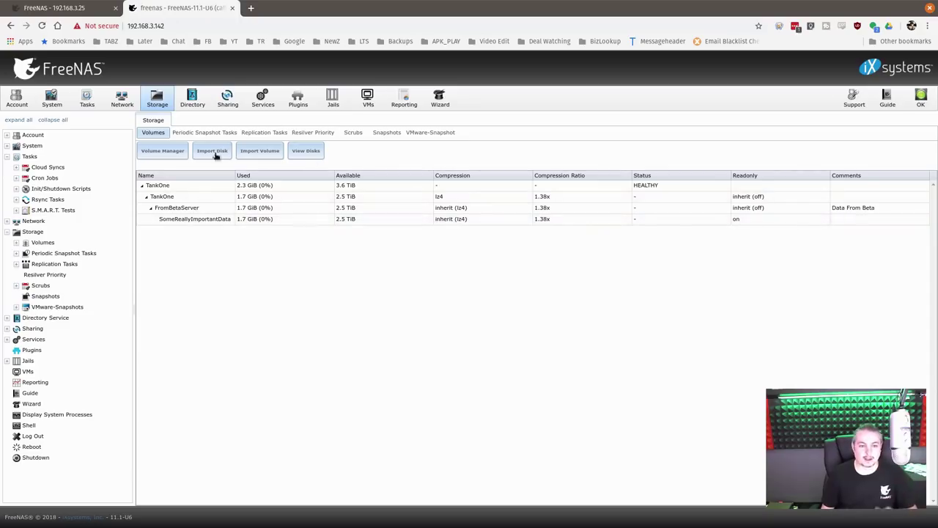
{"action": "left_click", "coordinate": [204, 223]}
{"action": "left_click", "coordinate": [74, 8]}
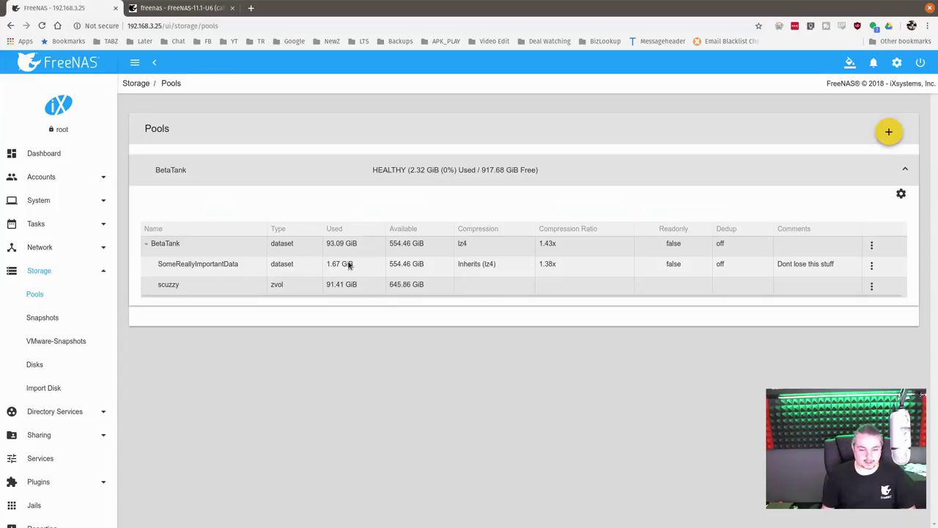
{"action": "left_click", "coordinate": [203, 9]}
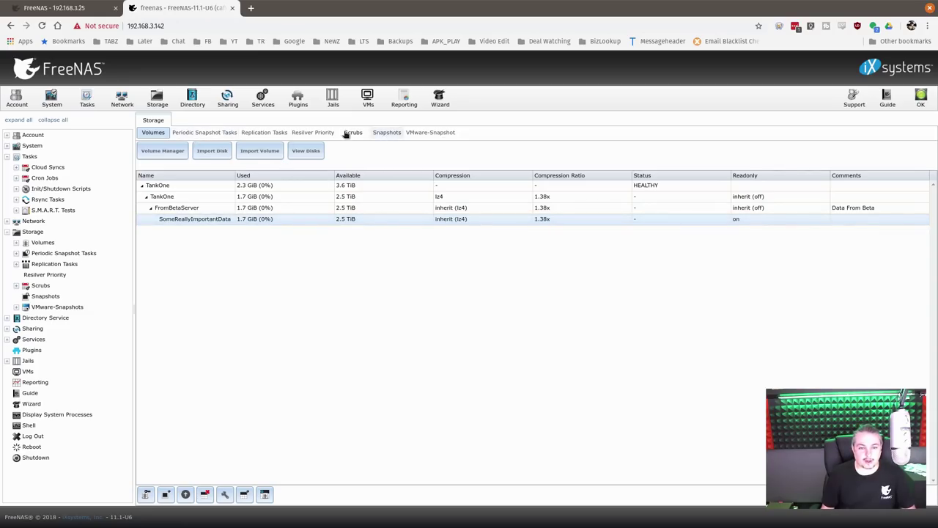
Review the replication tasks, periodic snapshot tasks and snapshots on 192.168.3.142
{"action": "left_click", "coordinate": [268, 135]}
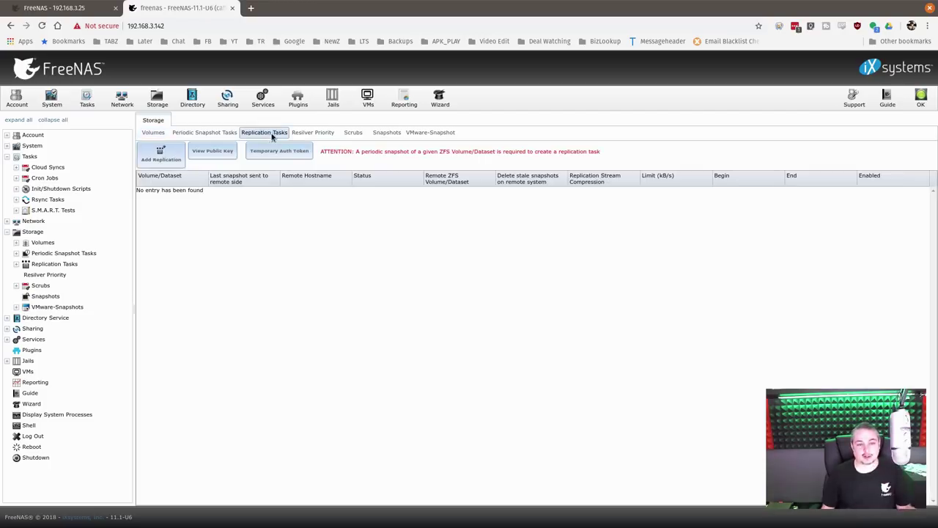
{"action": "left_click", "coordinate": [224, 135]}
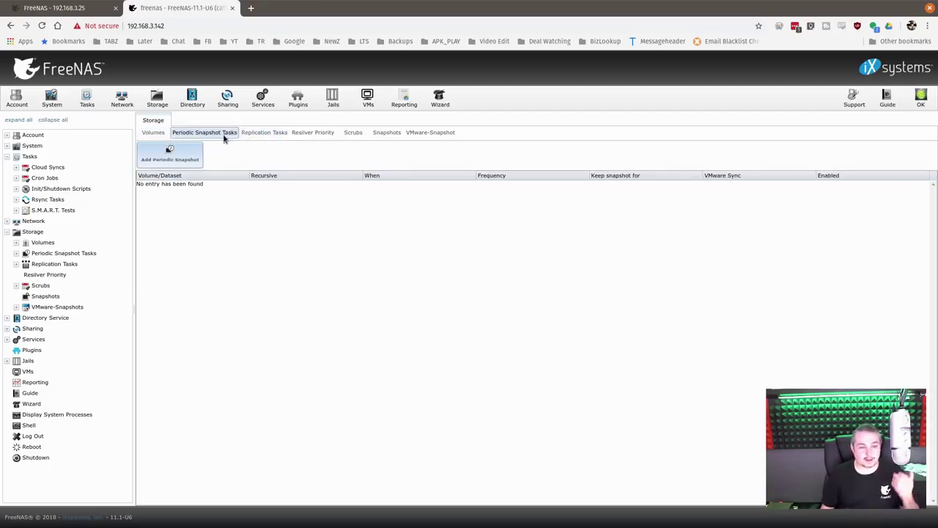
{"action": "left_click", "coordinate": [388, 135]}
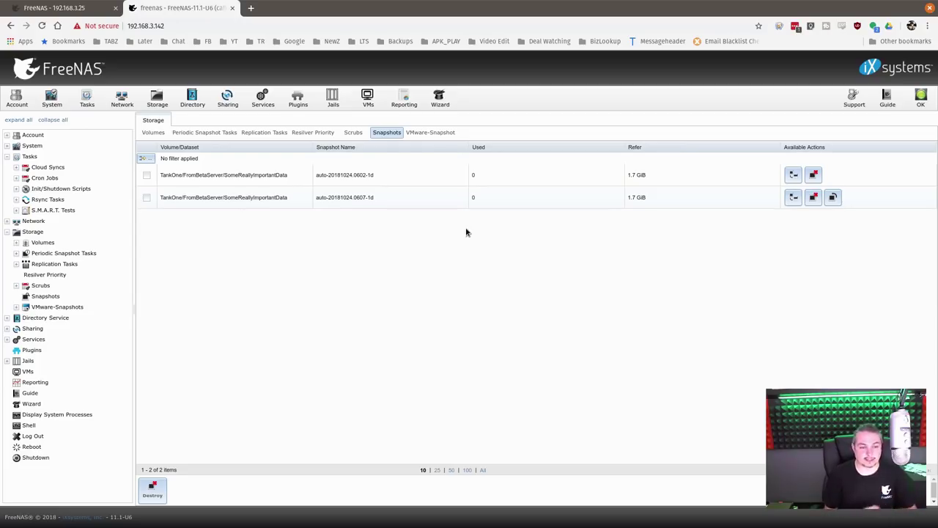
Open a shell on 192.168.3.142 and list the files in /mnt/TankOne/FromBetaServer/SomeReallyImportantData/
{"action": "key", "text": "ctrl+1"}
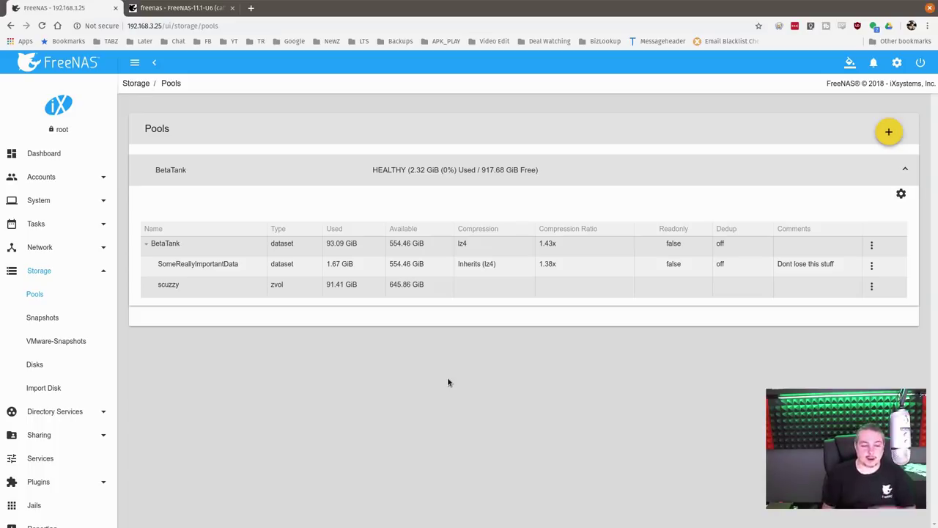
{"action": "key", "text": "ctrl+Tab"}
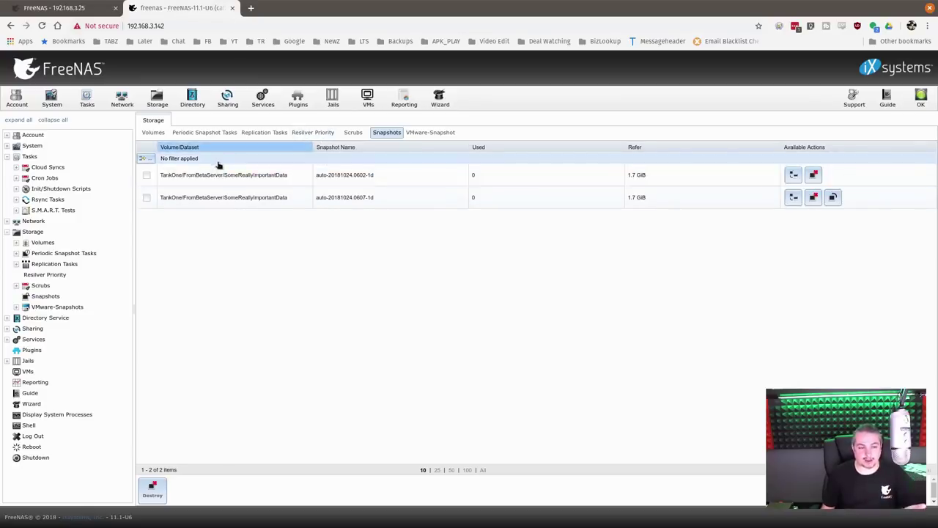
{"action": "left_click", "coordinate": [29, 425]}
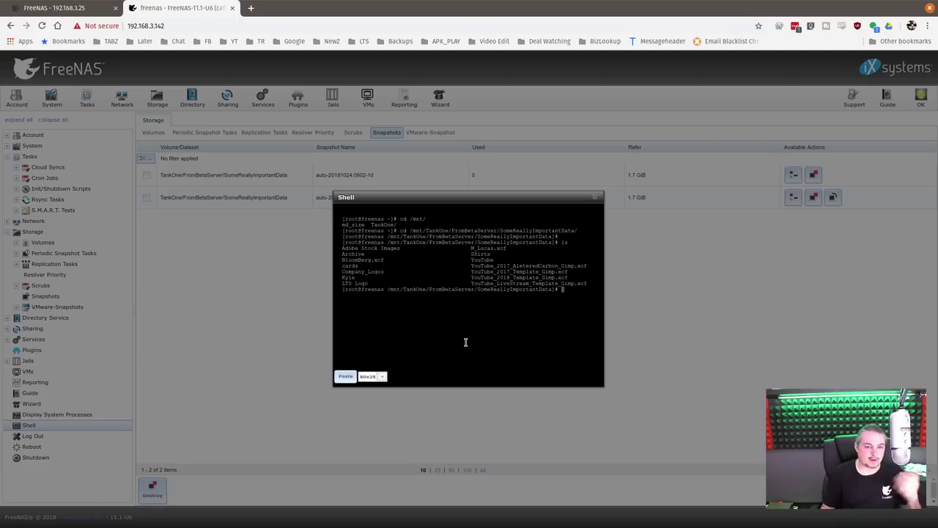
Close the shell, switch to 192.168.3.25, and set up a periodic snapshot task for BetaTank/scuzzy with a snapshot lifetime of 1 day
{"action": "left_click", "coordinate": [595, 198]}
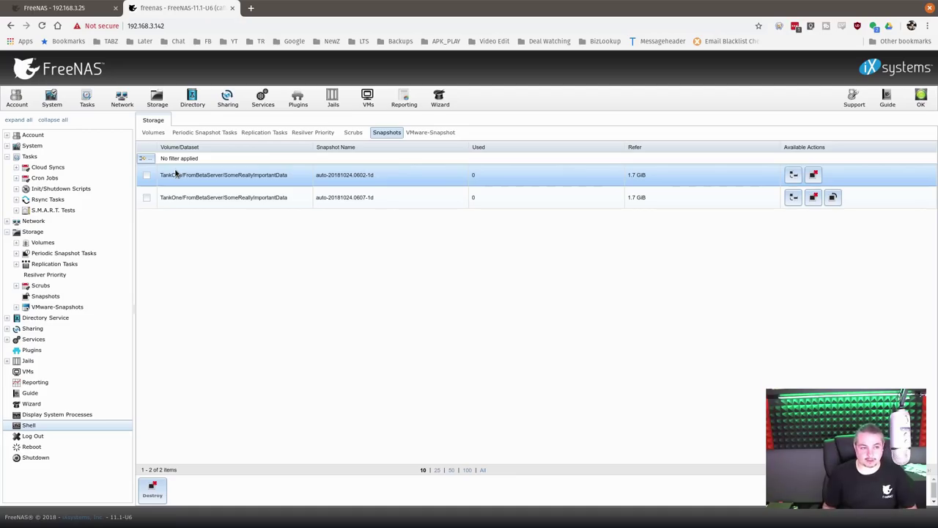
{"action": "left_click", "coordinate": [82, 10]}
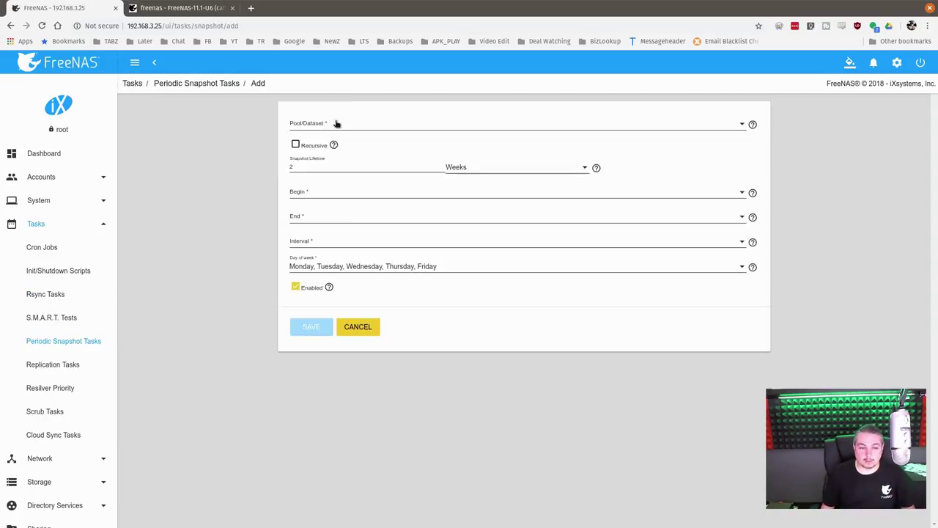
{"action": "left_click", "coordinate": [335, 123]}
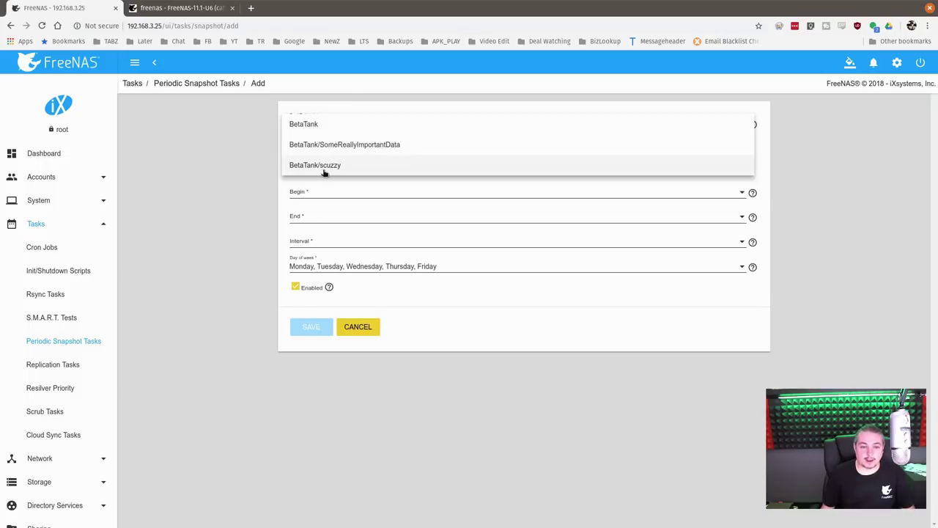
{"action": "left_click", "coordinate": [325, 167]}
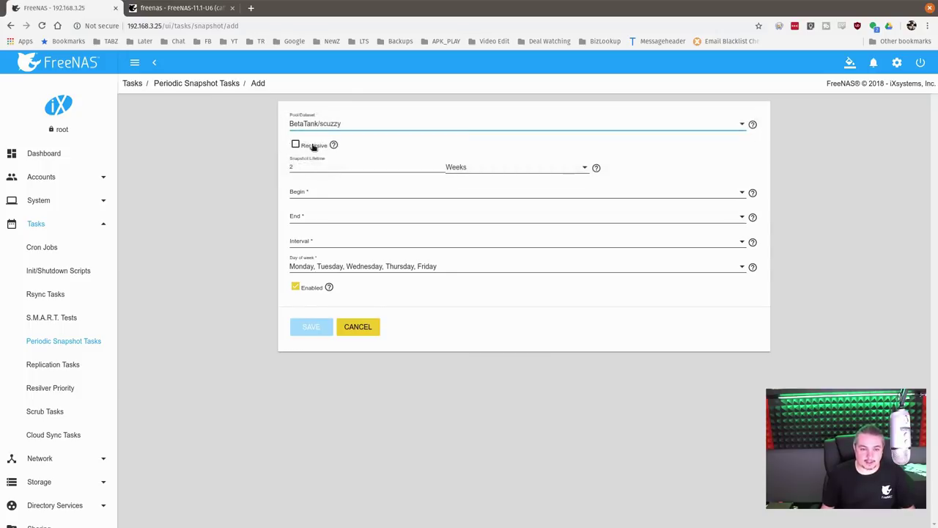
{"action": "double_click", "coordinate": [307, 167]}
{"action": "type", "text": "1"}
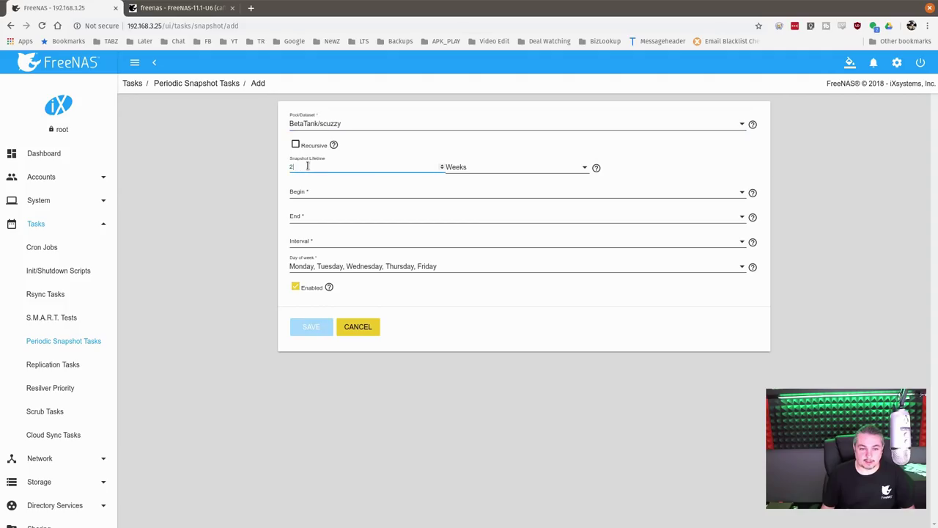
{"action": "left_click", "coordinate": [503, 168]}
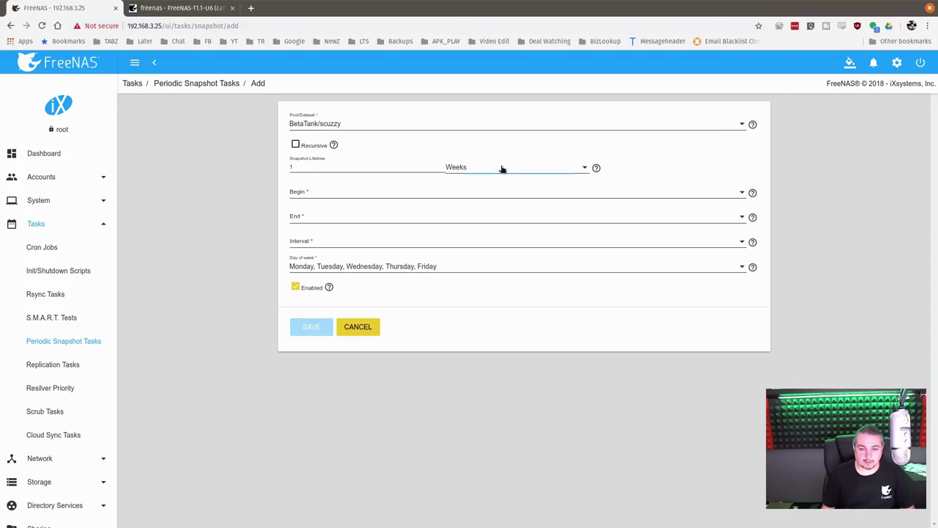
{"action": "left_click", "coordinate": [489, 146]}
Set the snapshot task's begin time to 00:00:00 and its end time to 23:45:00
{"action": "left_click", "coordinate": [308, 193]}
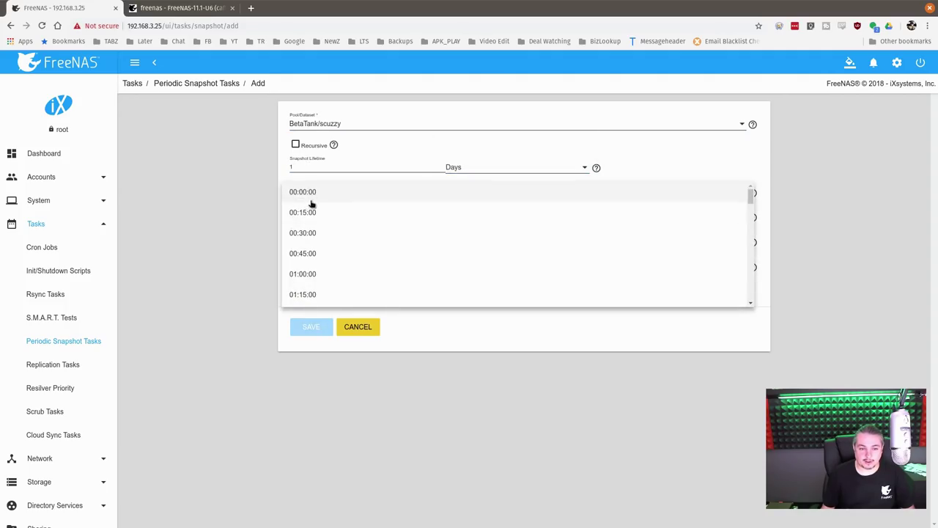
{"action": "left_click", "coordinate": [309, 197]}
{"action": "left_click", "coordinate": [745, 218]}
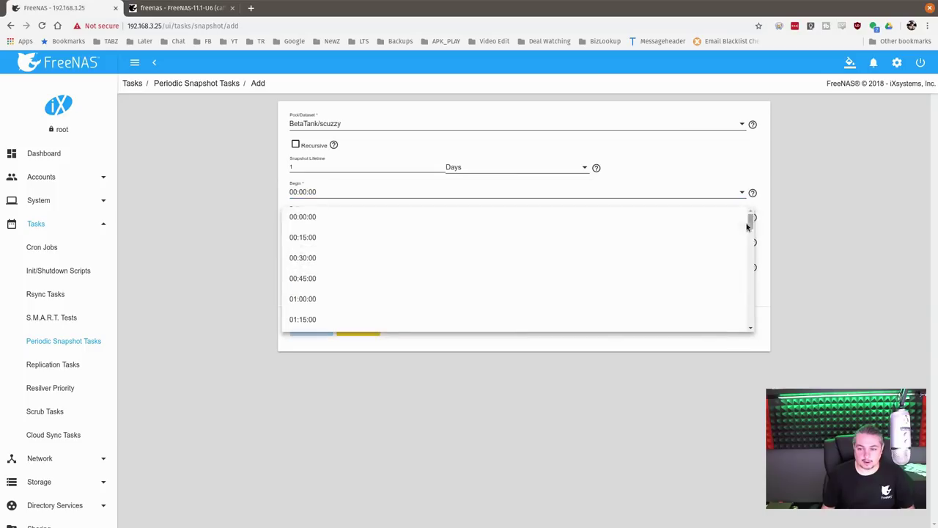
{"action": "left_click_drag", "start_coordinate": [751, 218], "coordinate": [760, 341]}
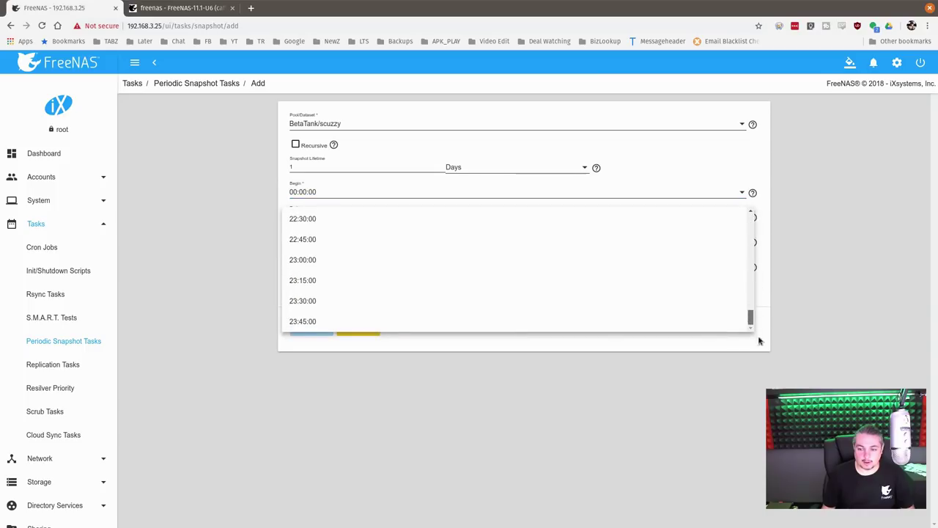
{"action": "left_click", "coordinate": [297, 325]}
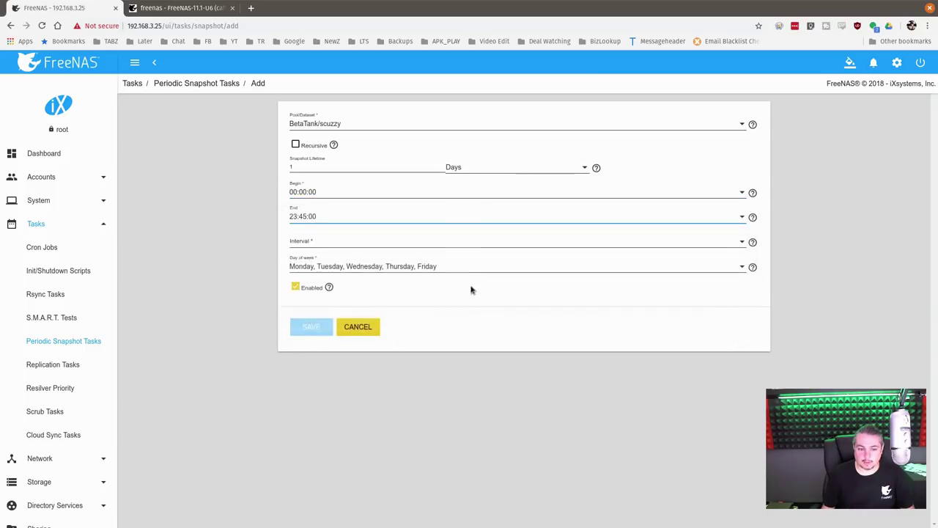
Add Saturday and Sunday to the snapshot days, set the interval to 5 minutes, and save the task
{"action": "left_click", "coordinate": [742, 267]}
{"action": "left_click", "coordinate": [305, 369]}
{"action": "scroll", "coordinate": [305, 369], "scroll_direction": "down", "scroll_amount": 1}
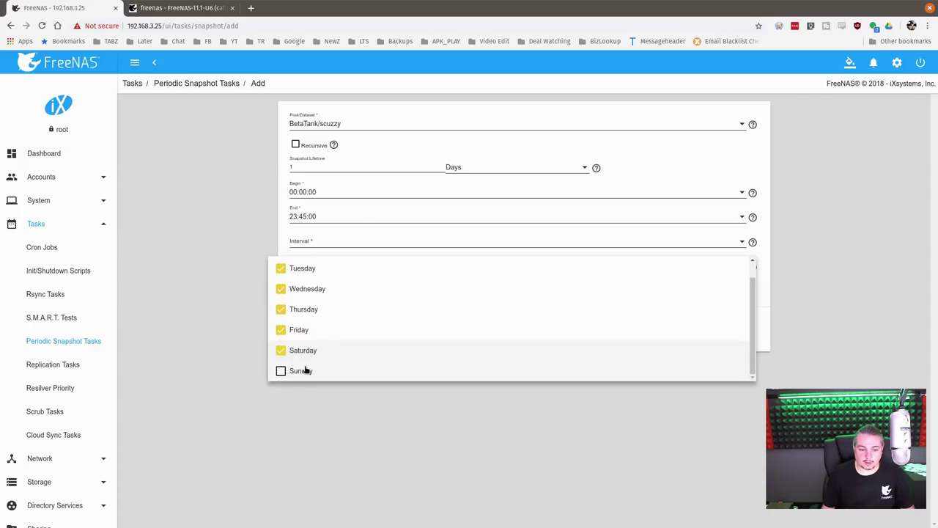
{"action": "left_click", "coordinate": [305, 370]}
{"action": "left_click", "coordinate": [328, 243]}
{"action": "left_click", "coordinate": [326, 242]}
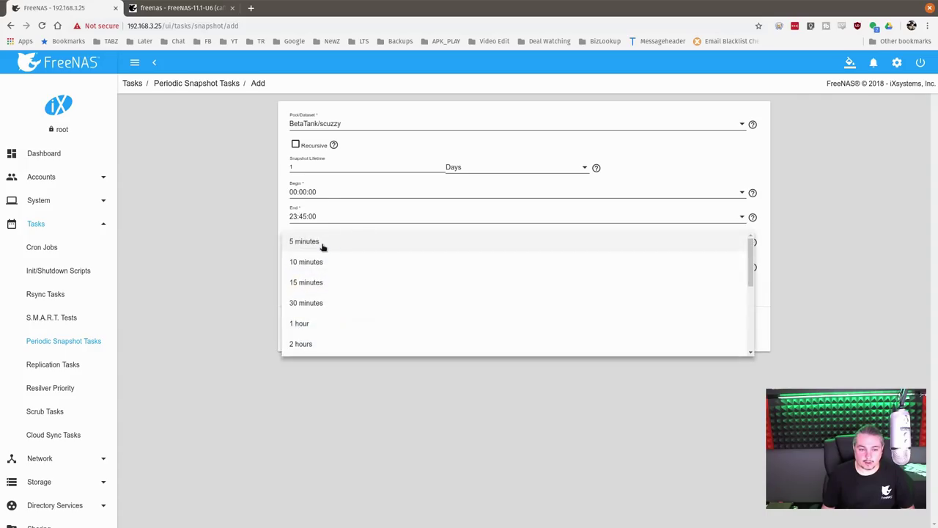
{"action": "left_click", "coordinate": [323, 244]}
{"action": "left_click", "coordinate": [308, 332]}
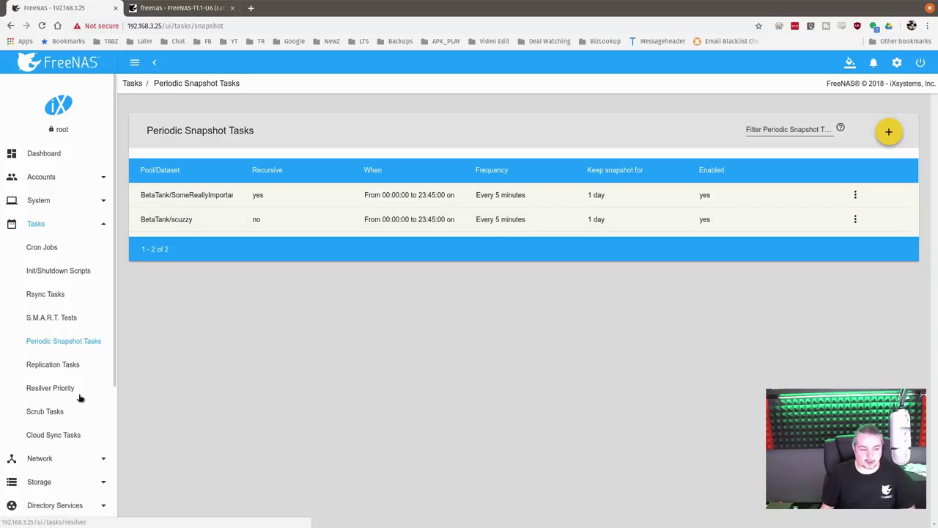
Start a new replication task on 192.168.3.25 with BetaTank/scuzzy as the source dataset
{"action": "left_click", "coordinate": [71, 372]}
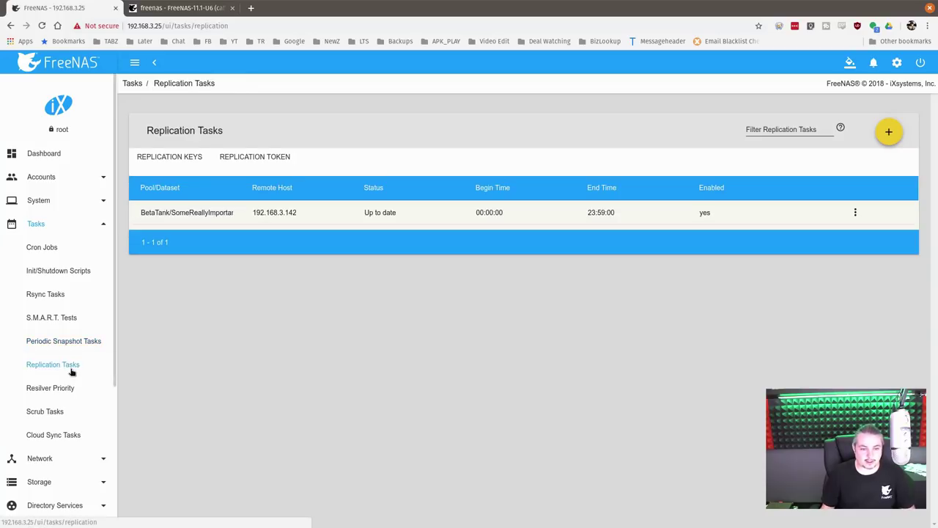
{"action": "left_click", "coordinate": [891, 134]}
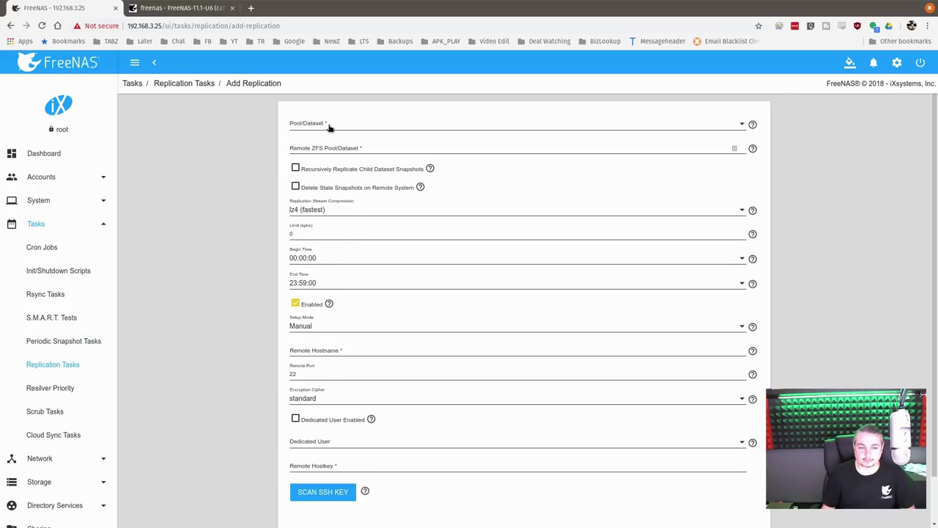
{"action": "left_click", "coordinate": [329, 126]}
{"action": "left_click", "coordinate": [325, 146]}
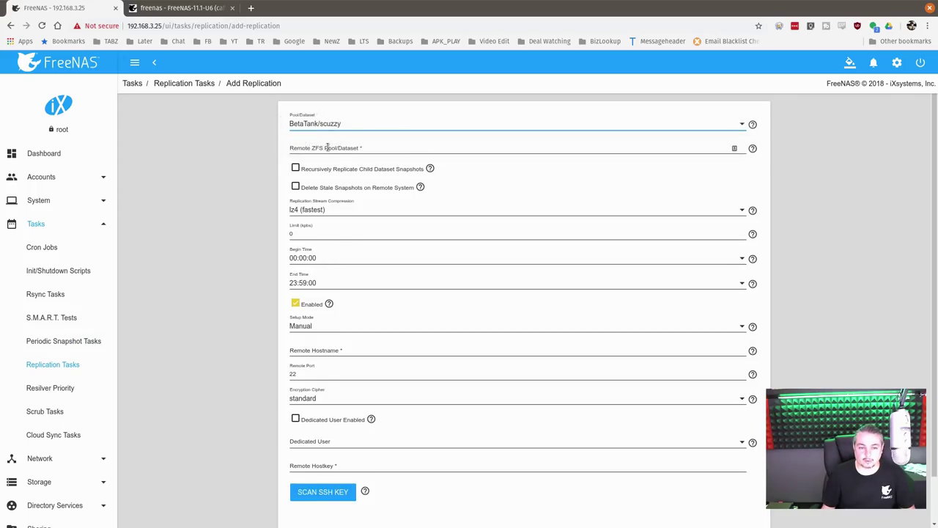
{"action": "left_click", "coordinate": [328, 147]}
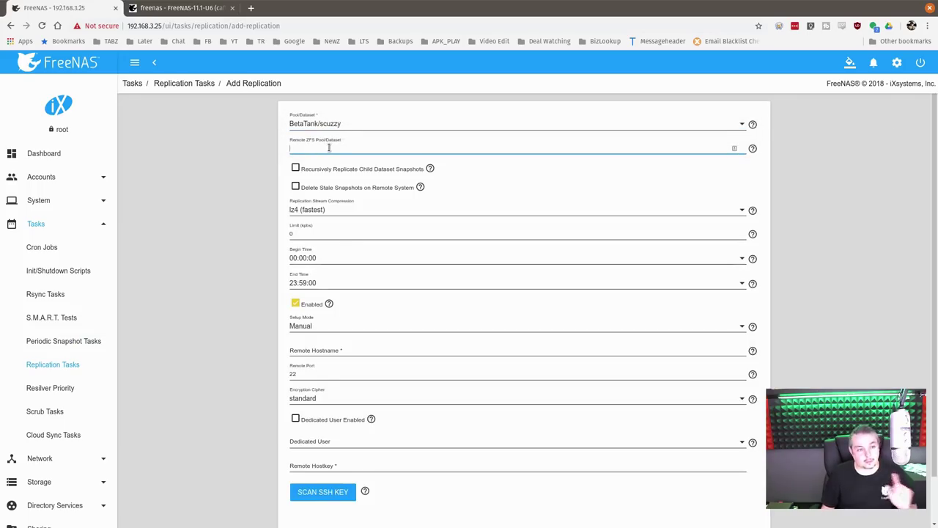
On 192.168.3.142, create a dataset named TheScuzzyStuff in TankOne with the comment "Scuaay Stuff"
{"action": "left_click", "coordinate": [193, 8]}
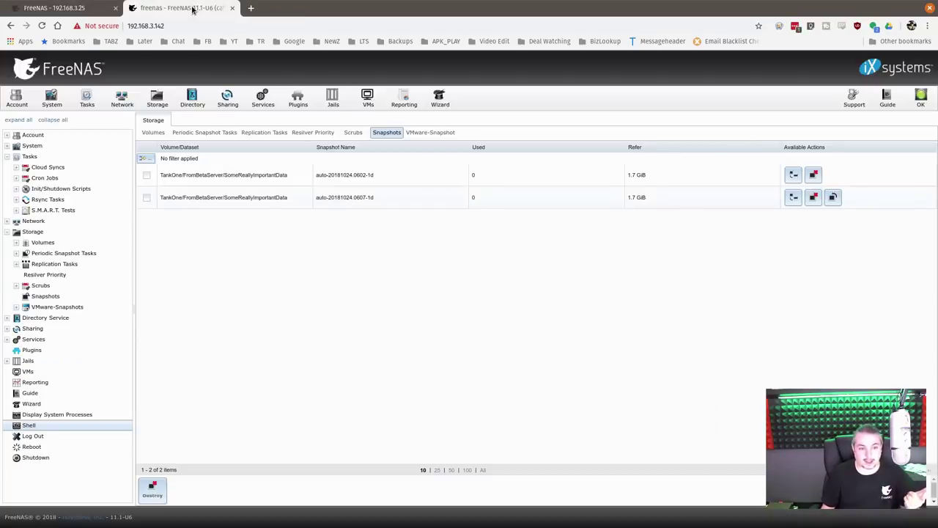
{"action": "left_click", "coordinate": [223, 139]}
{"action": "left_click", "coordinate": [245, 495]}
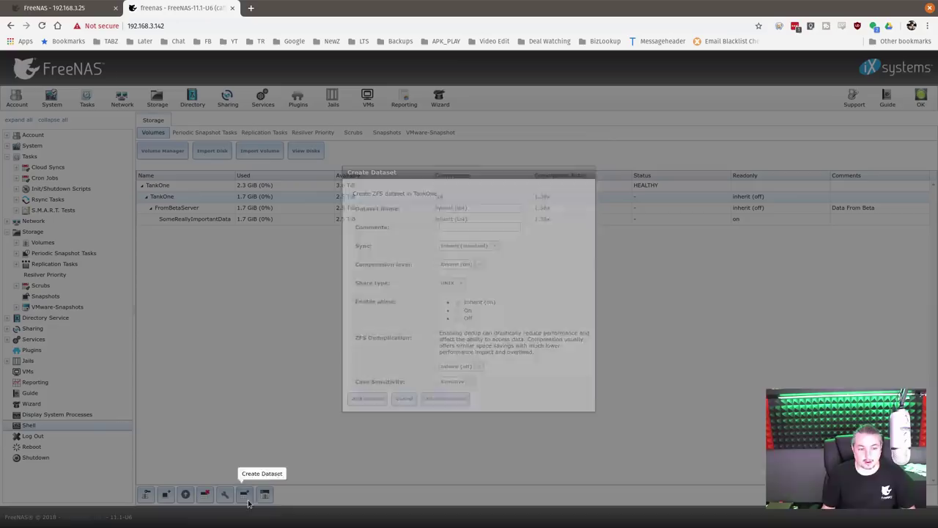
{"action": "type", "text": "TheScuzzyStuf"}
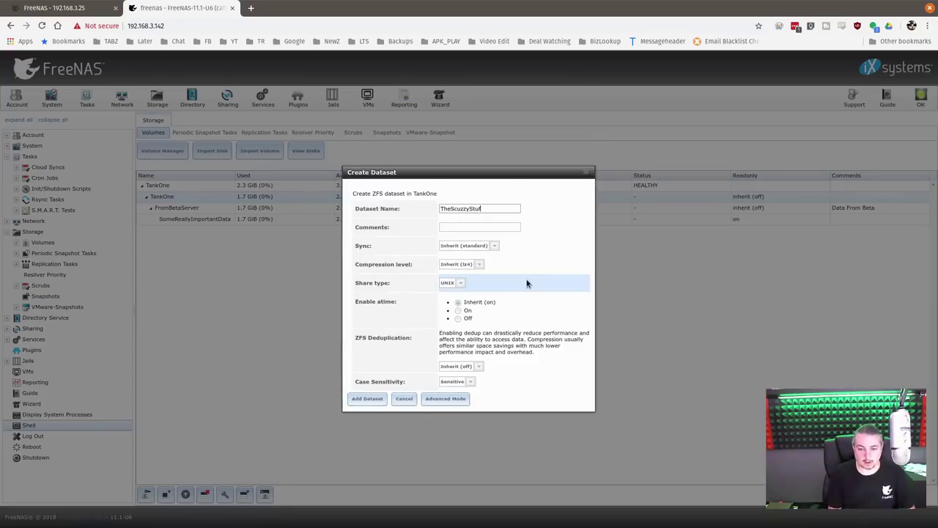
{"action": "type", "text": "fScuzzy Stuff"}
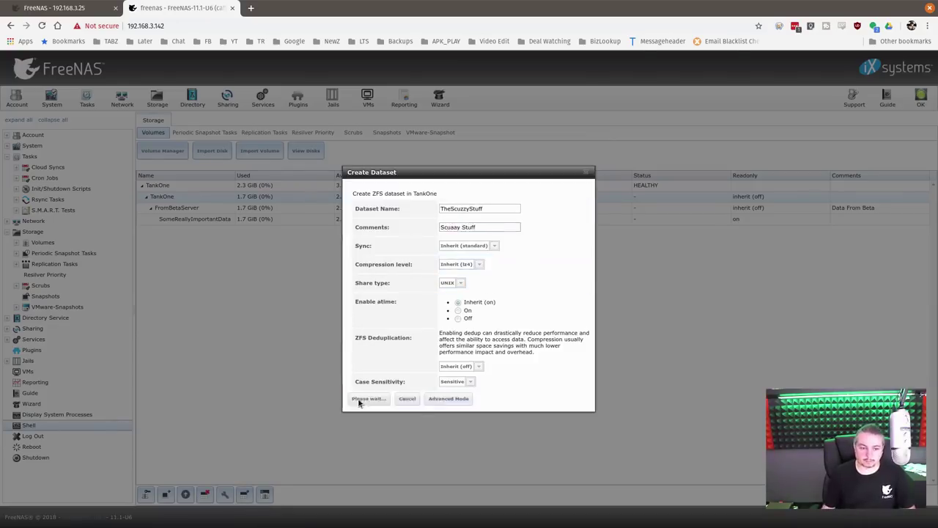
{"action": "left_click", "coordinate": [363, 398]}
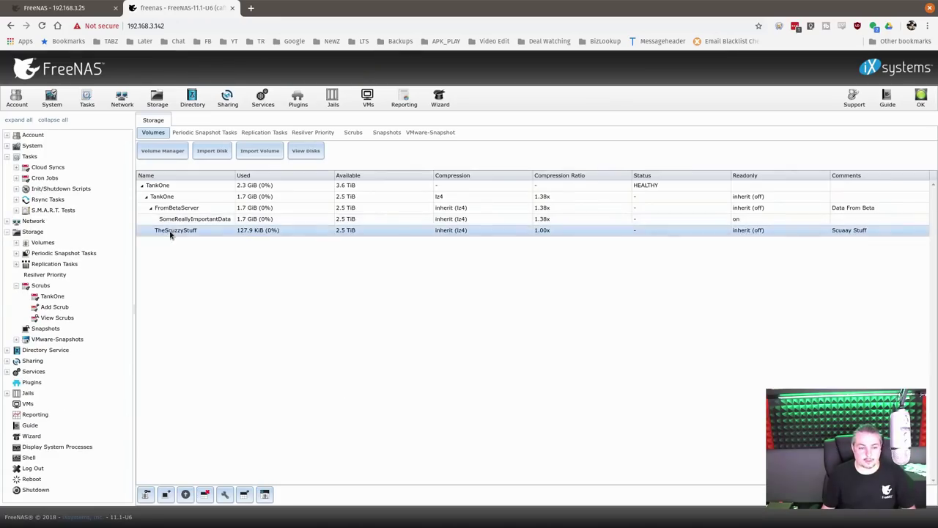
In the replication task on 192.168.3.25, set the remote dataset to TankOne/TheScuzzyStuff and enable recursive child replication and stale snapshot deletion
{"action": "left_click", "coordinate": [60, 8]}
{"action": "left_click", "coordinate": [315, 151]}
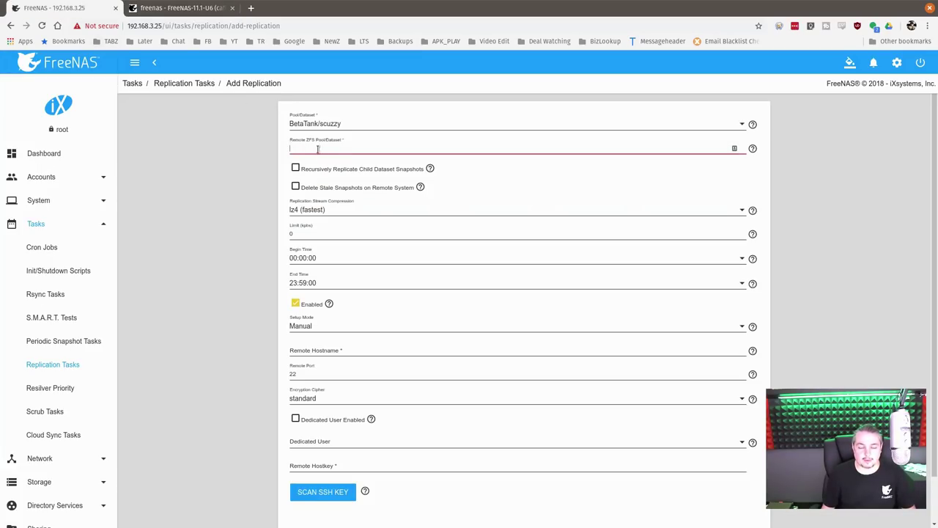
{"action": "type", "text": "TankOne/TheScuzzyStuff"}
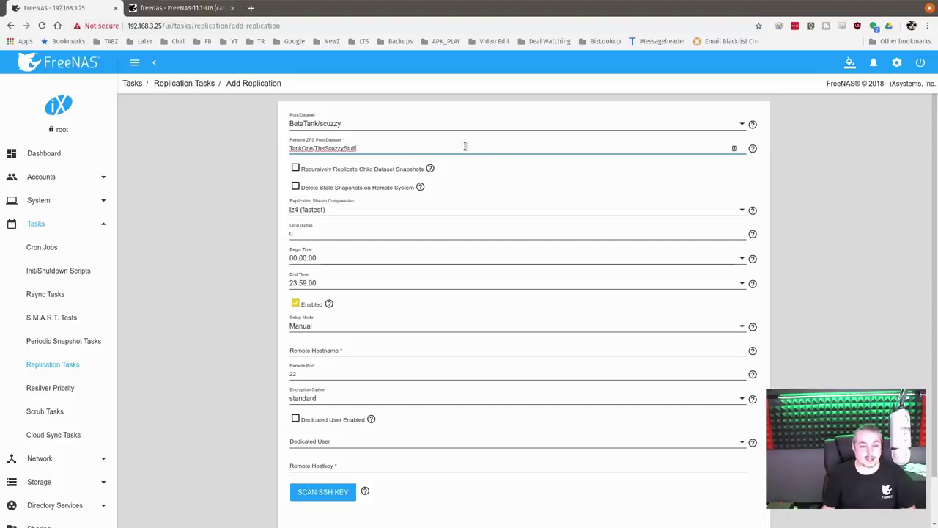
{"action": "left_click", "coordinate": [338, 189]}
{"action": "left_click", "coordinate": [342, 168]}
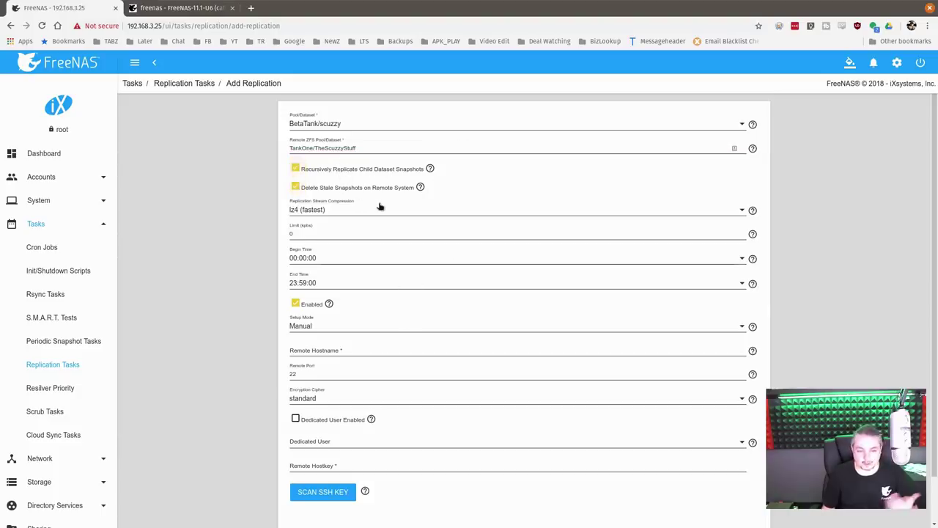
Set the replication task's setup mode to Semi-Automatic
{"action": "scroll", "coordinate": [379, 207], "scroll_direction": "down", "scroll_amount": 1}
{"action": "left_click", "coordinate": [331, 277]}
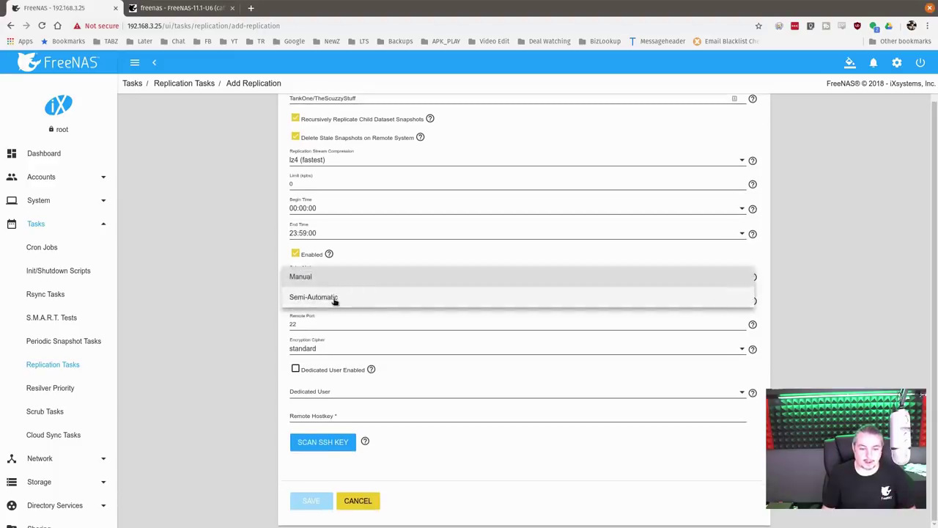
{"action": "left_click", "coordinate": [333, 300]}
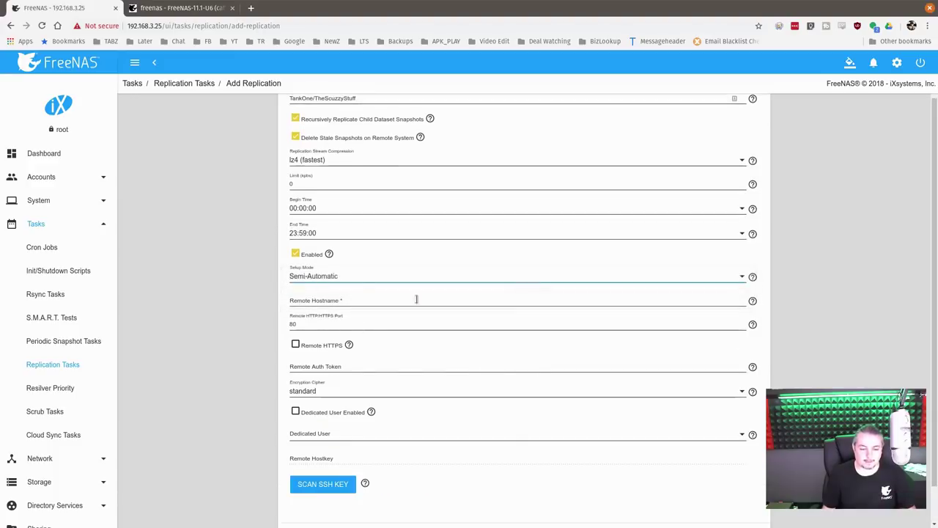
Generate a temporary replication auth token on 192.168.3.142, copy it, and return to the replication task on 192.168.3.25
{"action": "left_click", "coordinate": [154, 8]}
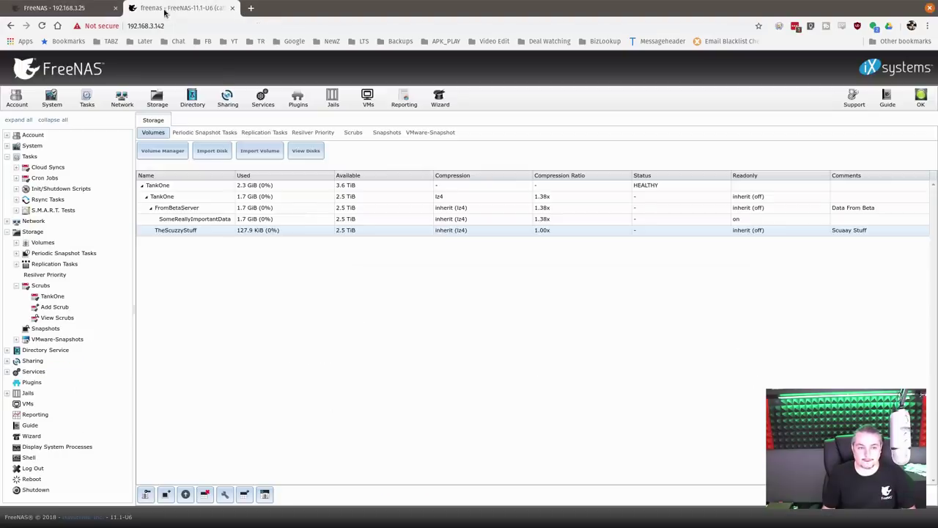
{"action": "left_click", "coordinate": [265, 133]}
{"action": "left_click", "coordinate": [293, 153]}
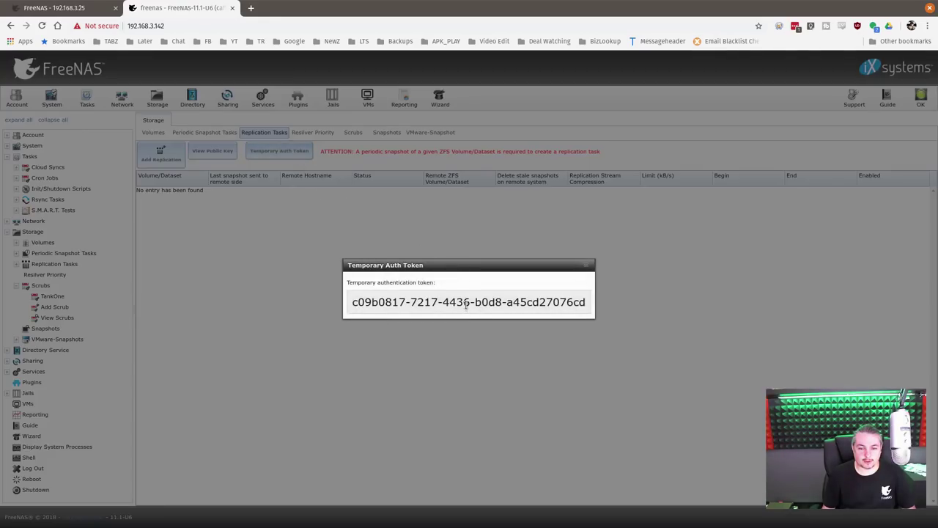
{"action": "triple_click", "coordinate": [468, 304]}
{"action": "key", "text": "ctrl+c"}
{"action": "left_click", "coordinate": [46, 11]}
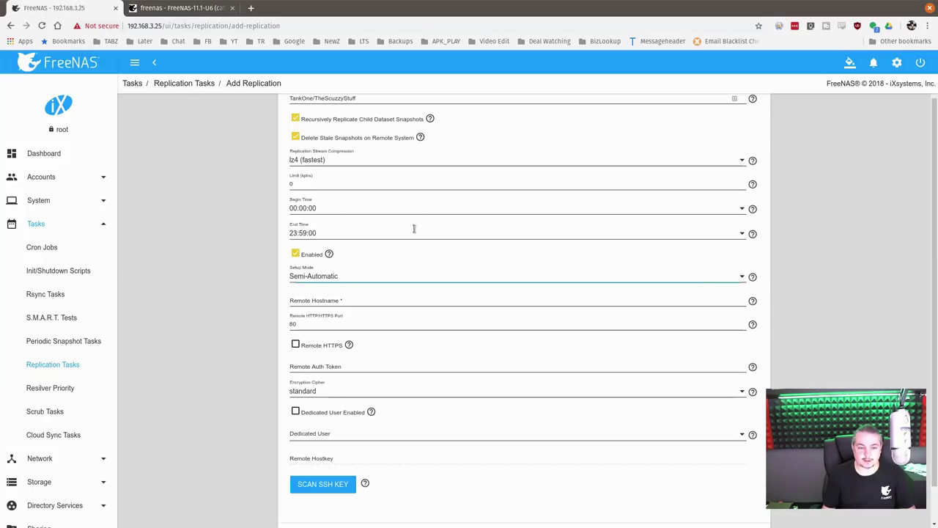
Set the remote hostname to 192.168.3.142, paste the copied token as the remote auth token, and save the replication task
{"action": "left_click", "coordinate": [354, 300]}
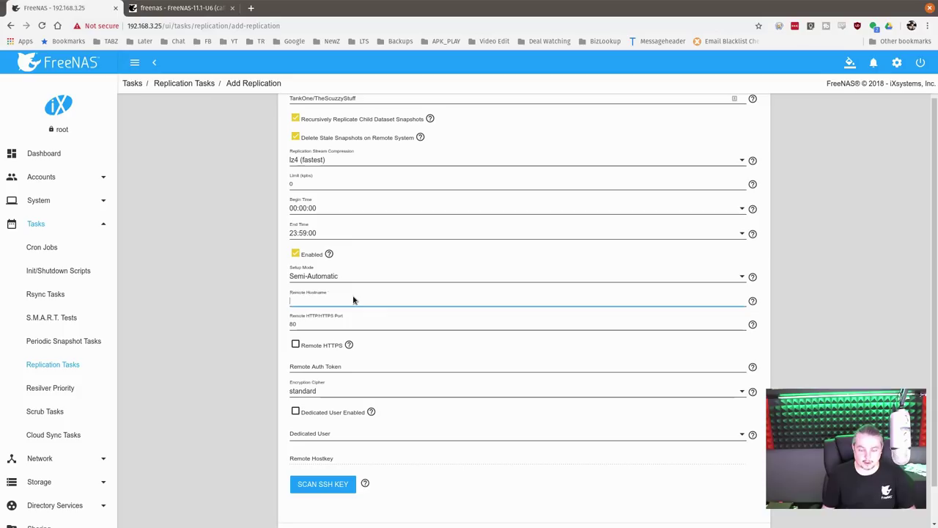
{"action": "type", "text": "192.168"}
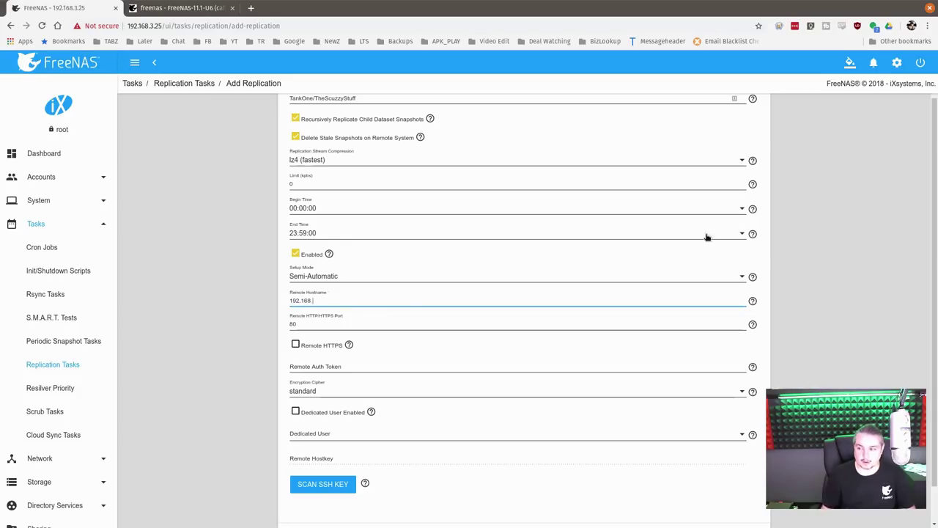
{"action": "type", "text": ".3.142"}
{"action": "left_click", "coordinate": [343, 368]}
{"action": "key", "text": "ctrl+v"}
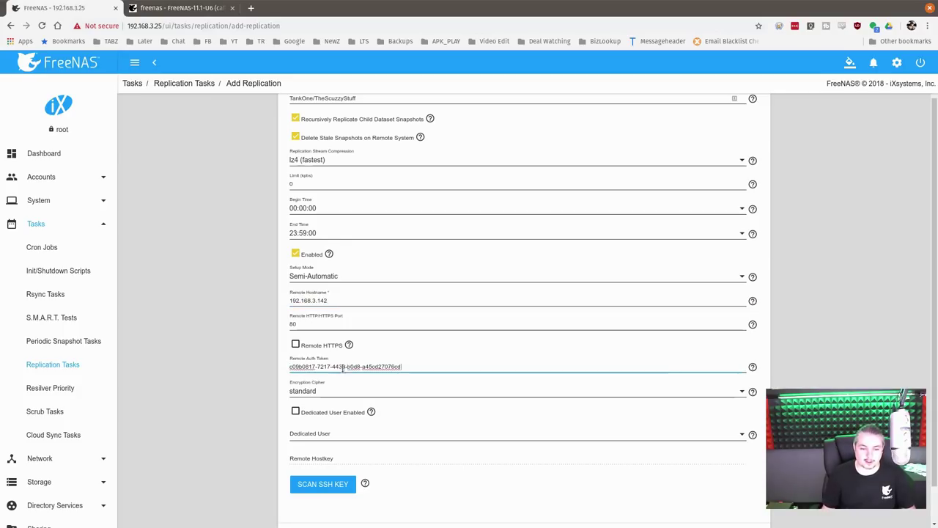
{"action": "scroll", "coordinate": [319, 472], "scroll_direction": "down", "scroll_amount": 1}
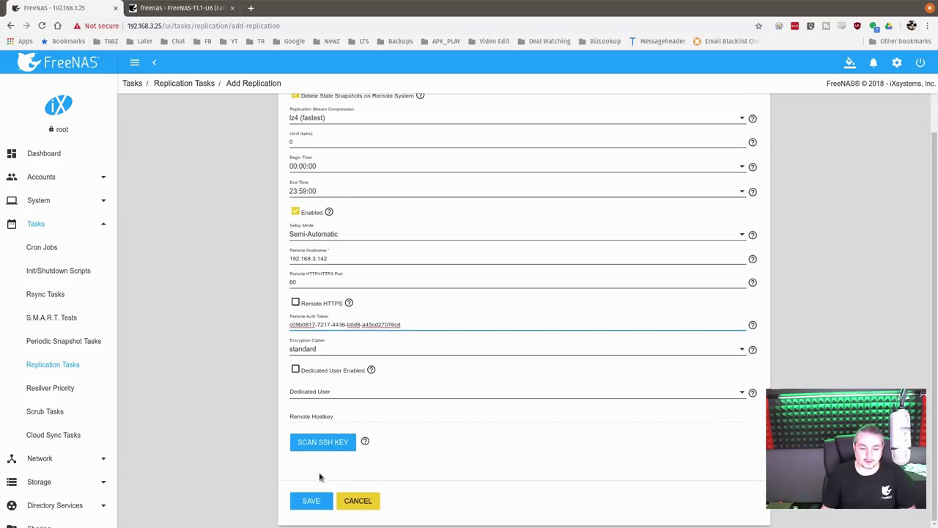
{"action": "left_click", "coordinate": [312, 500]}
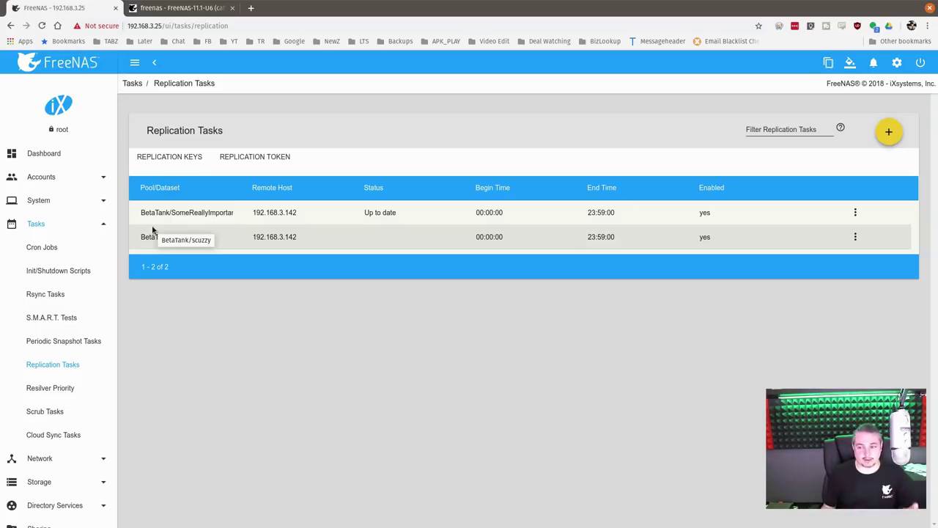
Check the progress of the BetaTank/scuzzy replication on 192.168.3.25 and the received volumes on 192.168.3.142
{"action": "left_click", "coordinate": [827, 64]}
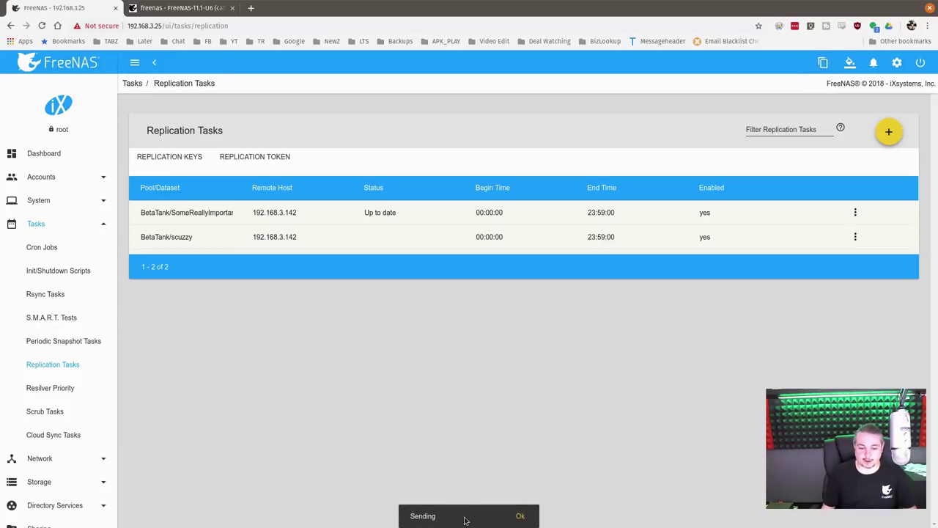
{"action": "left_click", "coordinate": [520, 516]}
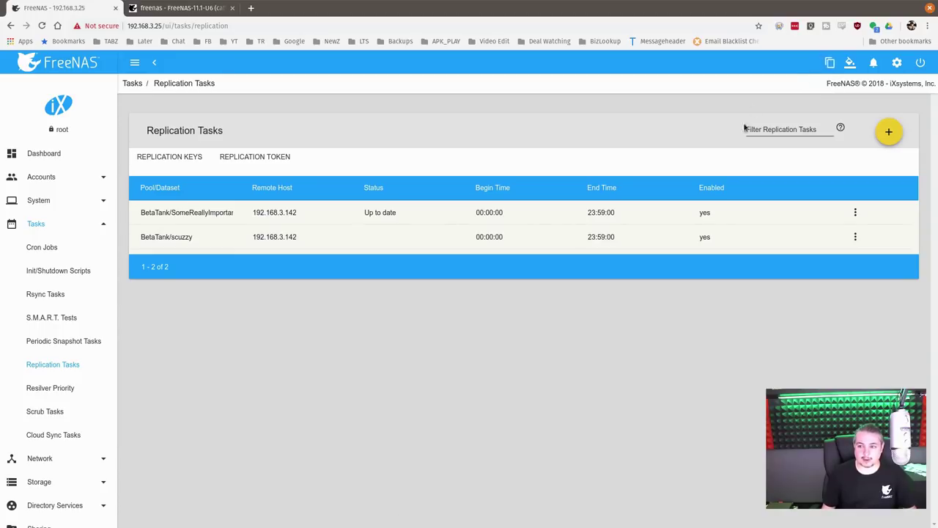
{"action": "left_click", "coordinate": [831, 63]}
{"action": "left_click", "coordinate": [521, 517]}
{"action": "key", "text": "ctrl+Tab"}
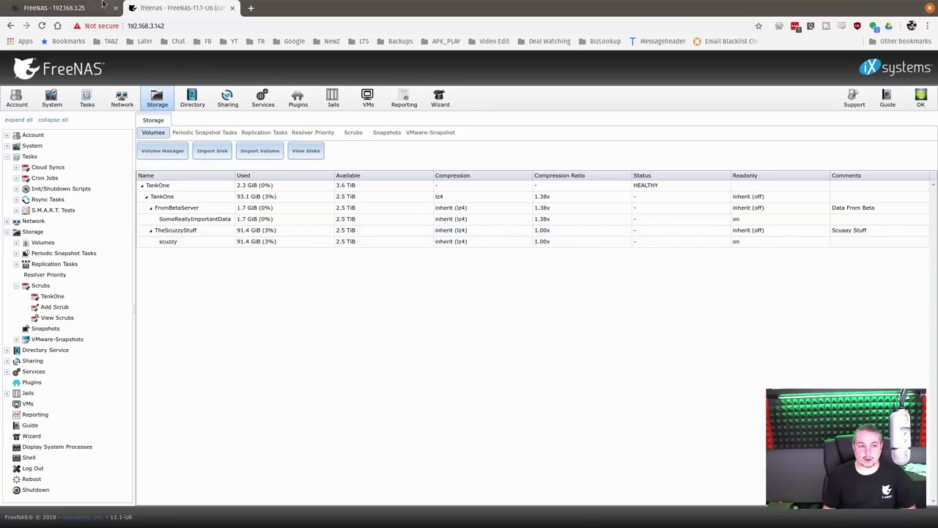
{"action": "key", "text": "ctrl+Tab"}
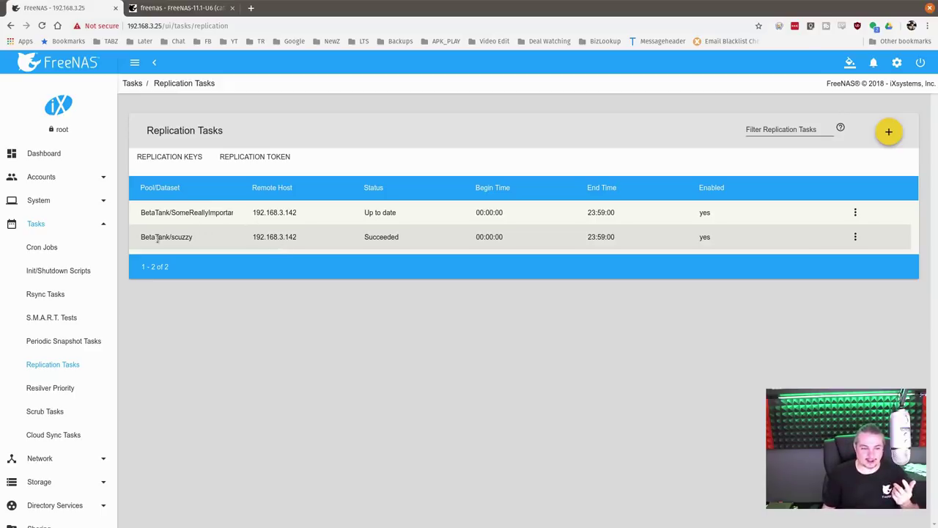
On 192.168.3.25, show the datasets inside the BetaTank pool and view the available actions for the scuzzy zvol
{"action": "scroll", "coordinate": [55, 279], "scroll_direction": "down", "scroll_amount": 3}
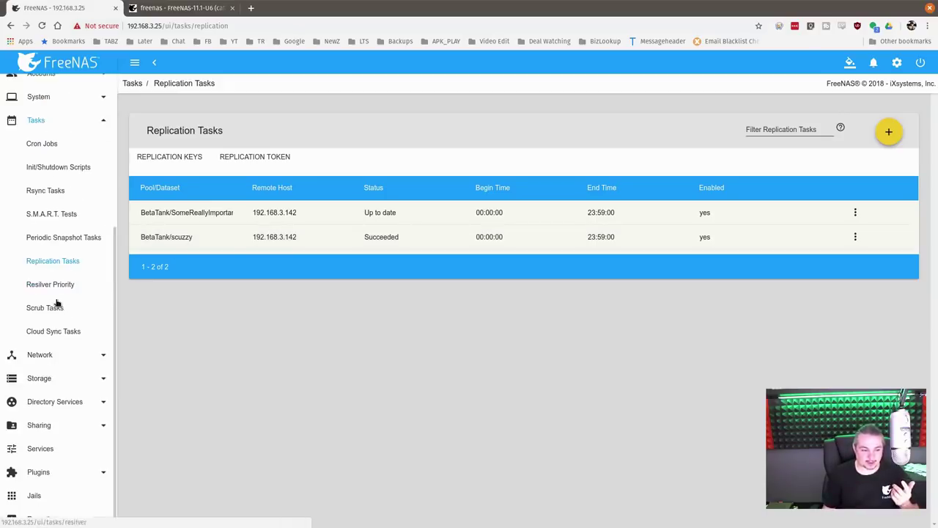
{"action": "left_click", "coordinate": [48, 380]}
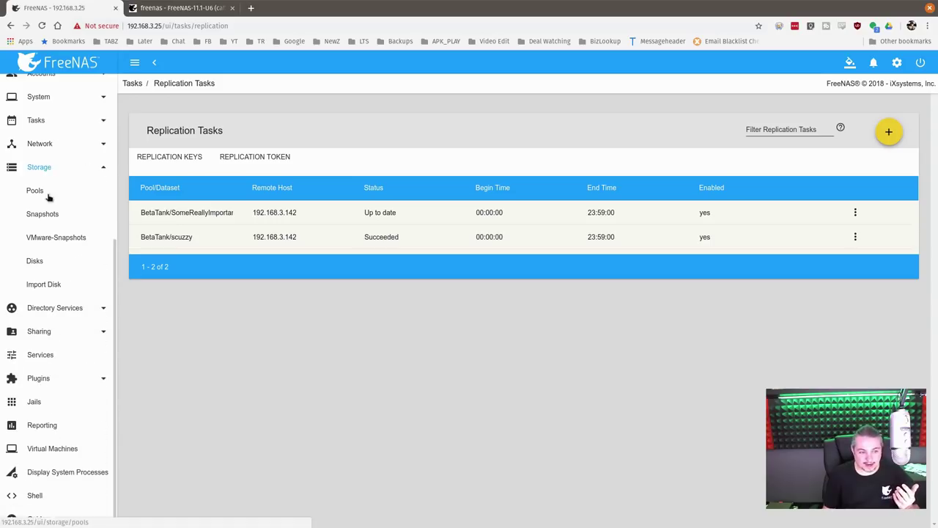
{"action": "left_click", "coordinate": [35, 191]}
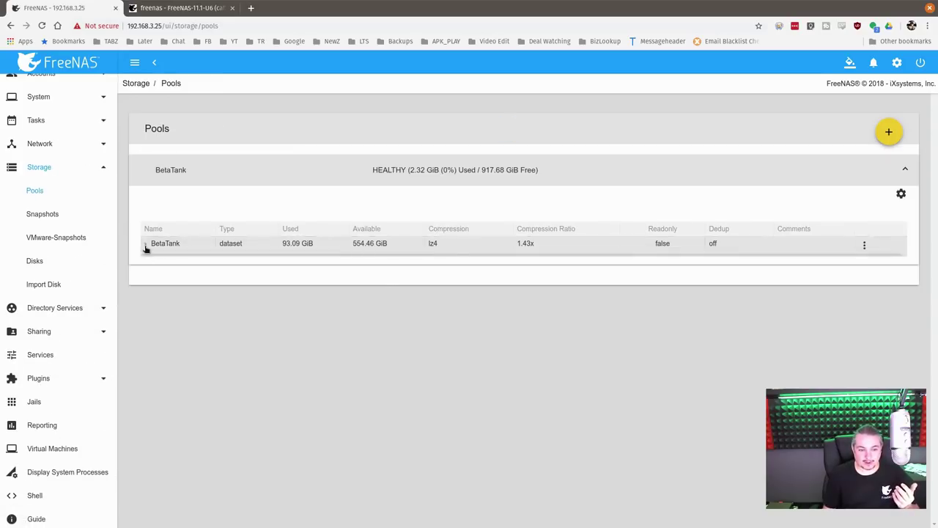
{"action": "left_click", "coordinate": [146, 245]}
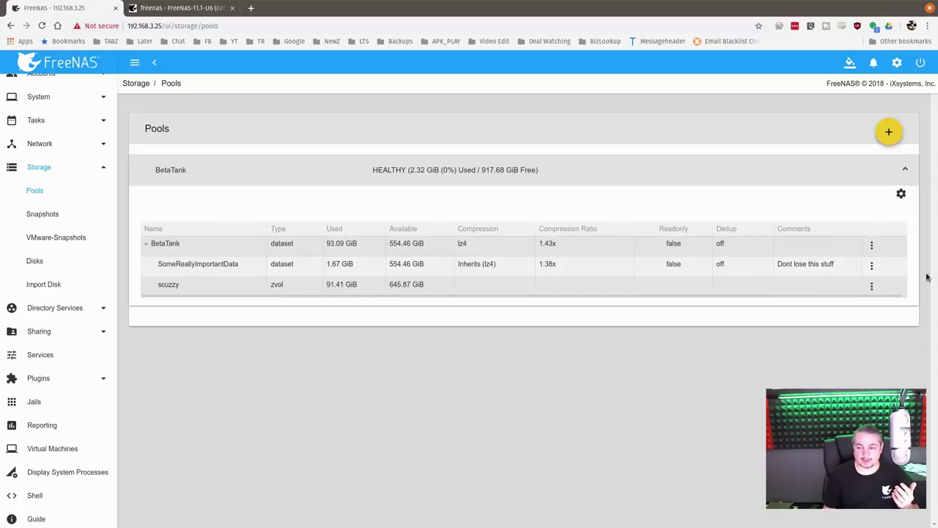
{"action": "left_click", "coordinate": [871, 286]}
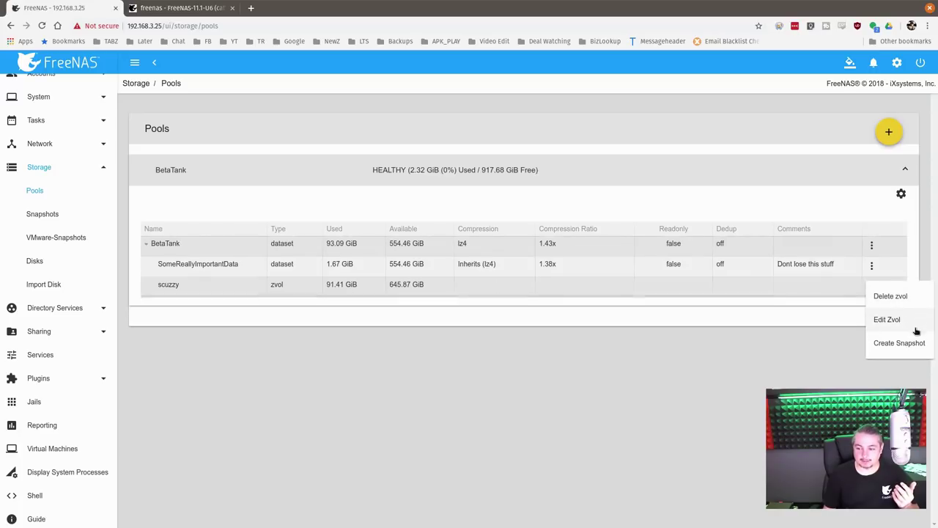
On 192.168.3.142, examine the replicated scuzzy and SomeReallyImportantData entries, and collapse the FromBetaServer and TheScuzzyStuff datasets
{"action": "left_click", "coordinate": [157, 9]}
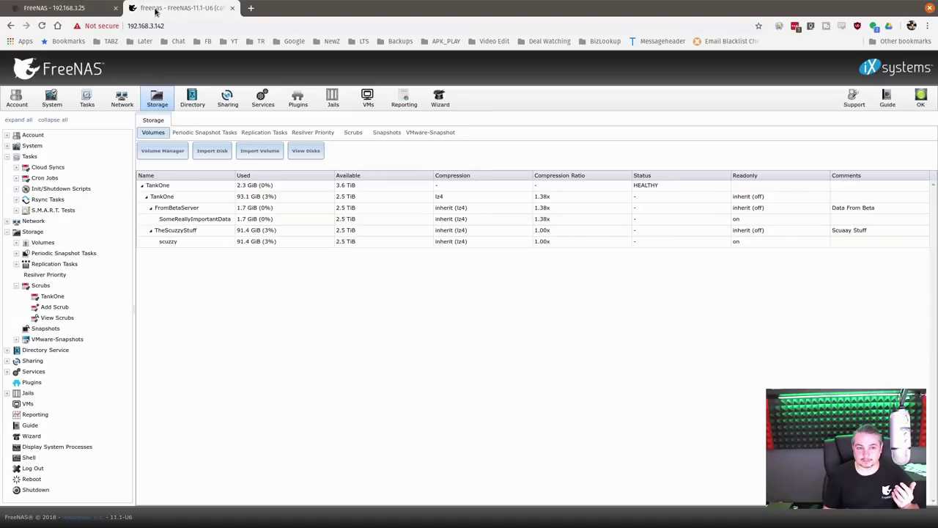
{"action": "left_click", "coordinate": [188, 245]}
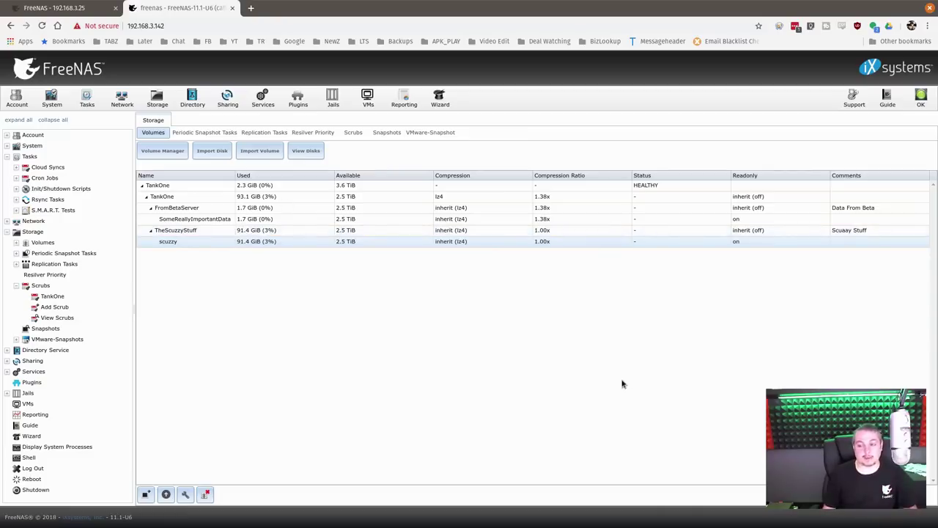
{"action": "left_click", "coordinate": [195, 231]}
{"action": "left_click", "coordinate": [198, 241]}
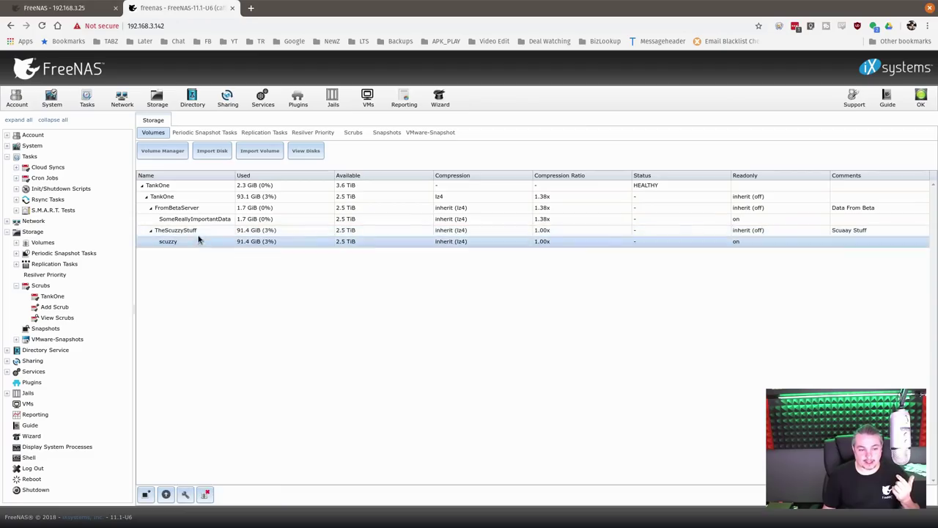
{"action": "left_click", "coordinate": [174, 196]}
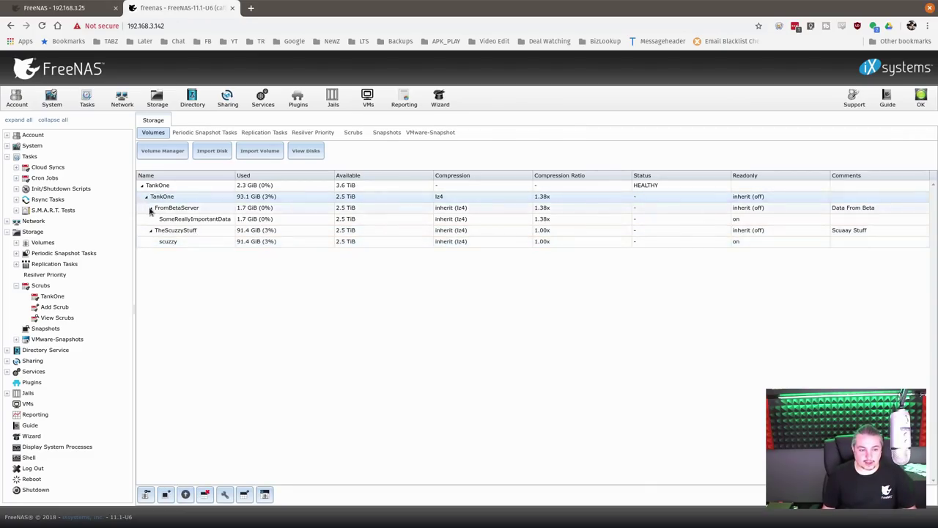
{"action": "left_click", "coordinate": [151, 208]}
{"action": "left_click", "coordinate": [151, 218]}
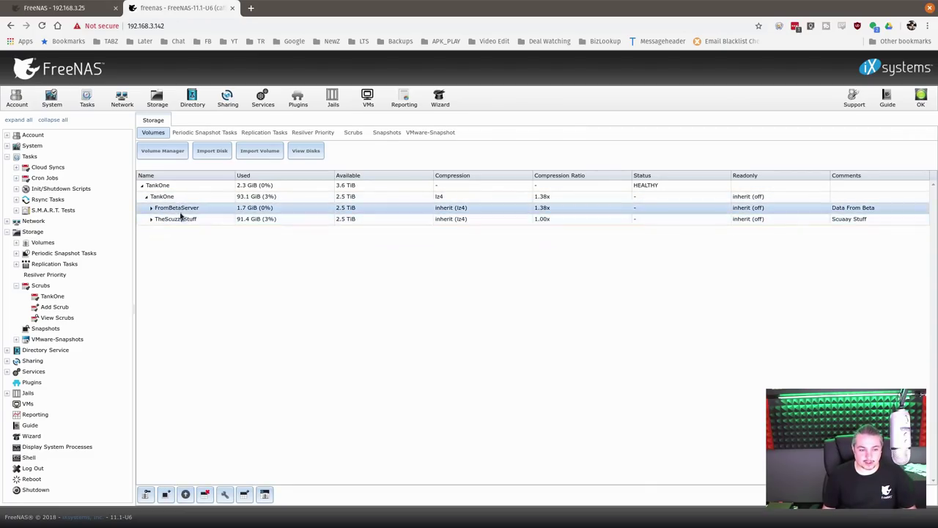
{"action": "left_click", "coordinate": [183, 219]}
{"action": "left_click", "coordinate": [184, 211]}
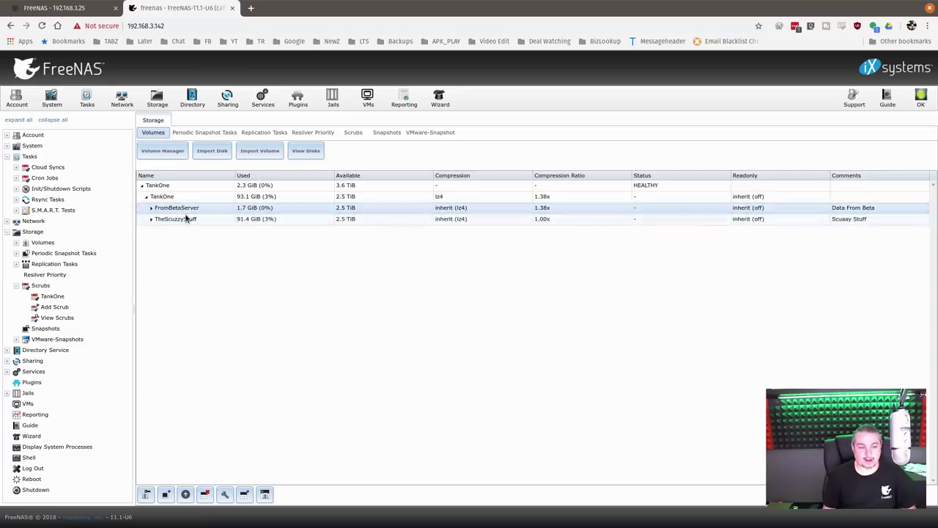
{"action": "left_click", "coordinate": [186, 219]}
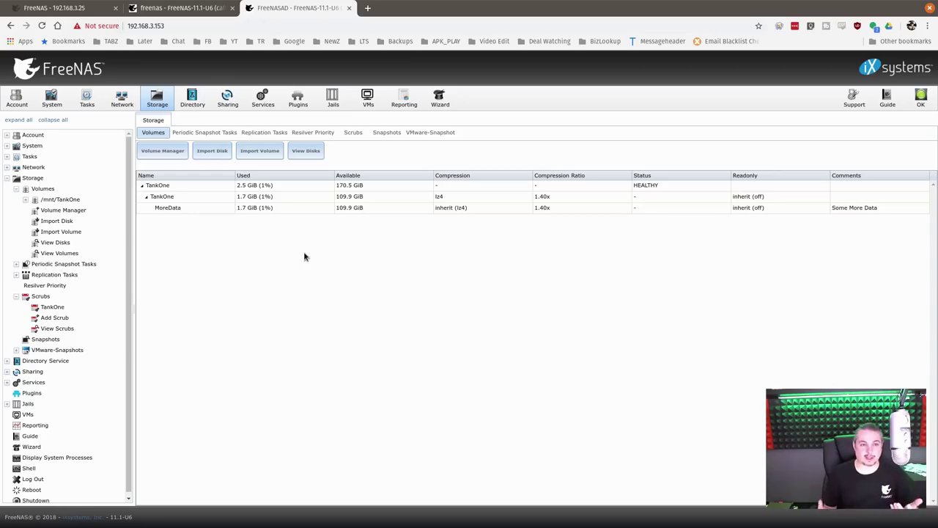
Compare the TankOne volumes on 192.168.3.142 with those on the other server, 192.168.3.153
{"action": "left_click", "coordinate": [181, 25]}
{"action": "left_click", "coordinate": [184, 22]}
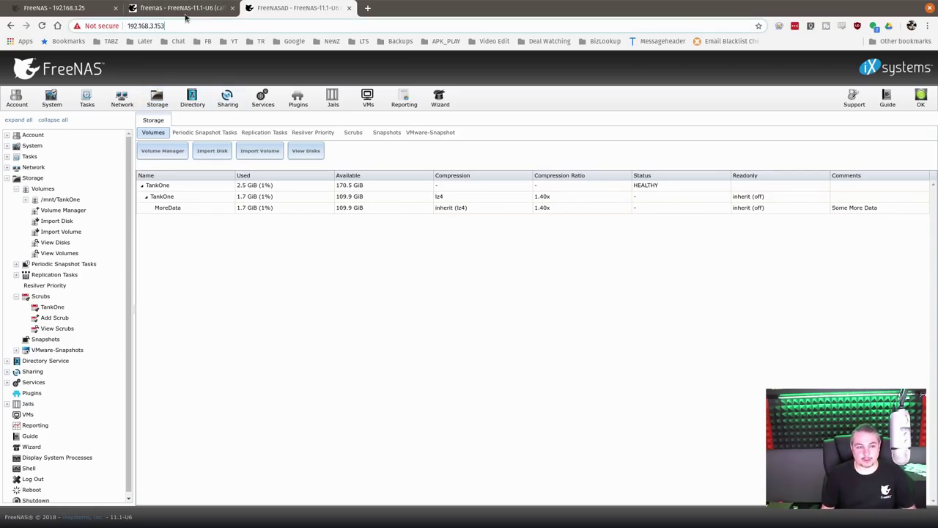
{"action": "left_click", "coordinate": [188, 8]}
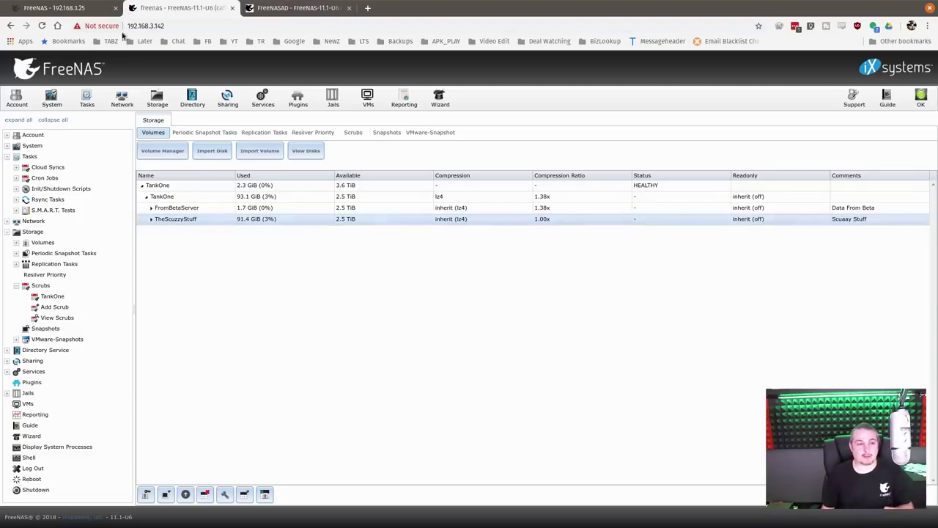
{"action": "left_click", "coordinate": [278, 10]}
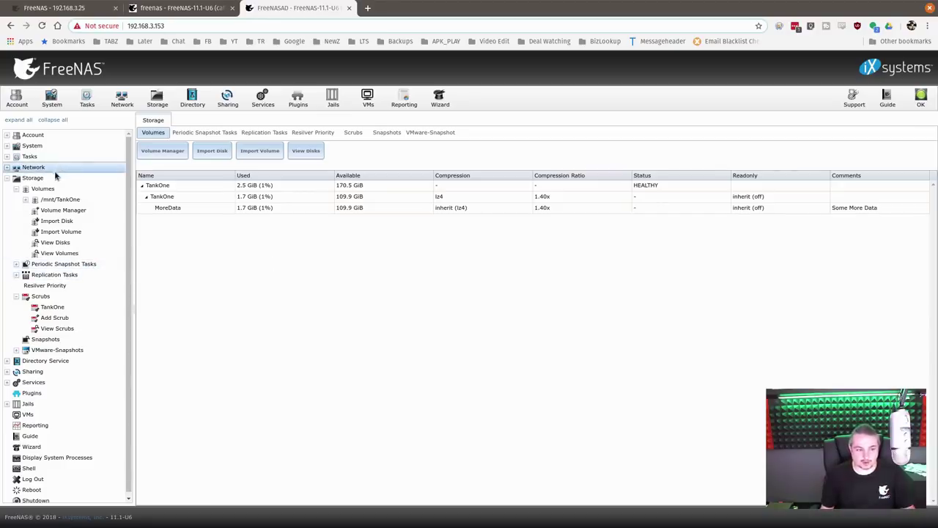
{"action": "left_click", "coordinate": [60, 264]}
{"action": "left_click", "coordinate": [77, 275]}
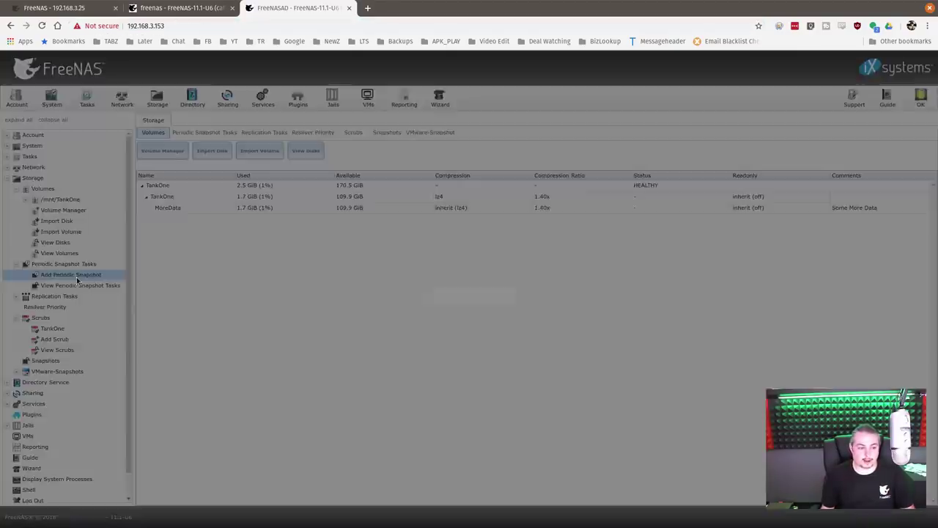
{"action": "key", "text": "Escape"}
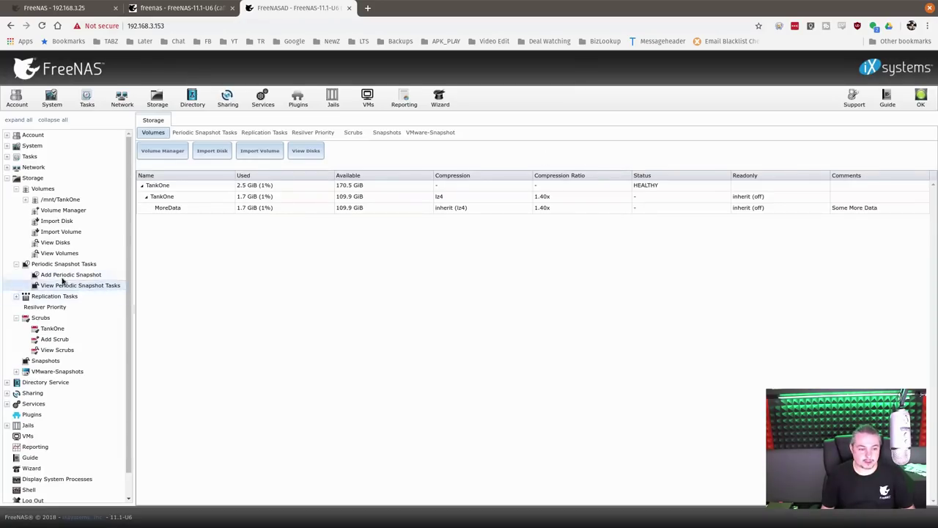
Check 192.168.3.153 for existing periodic snapshot tasks, replication tasks and snapshots, and return to its volume list
{"action": "left_click", "coordinate": [187, 135]}
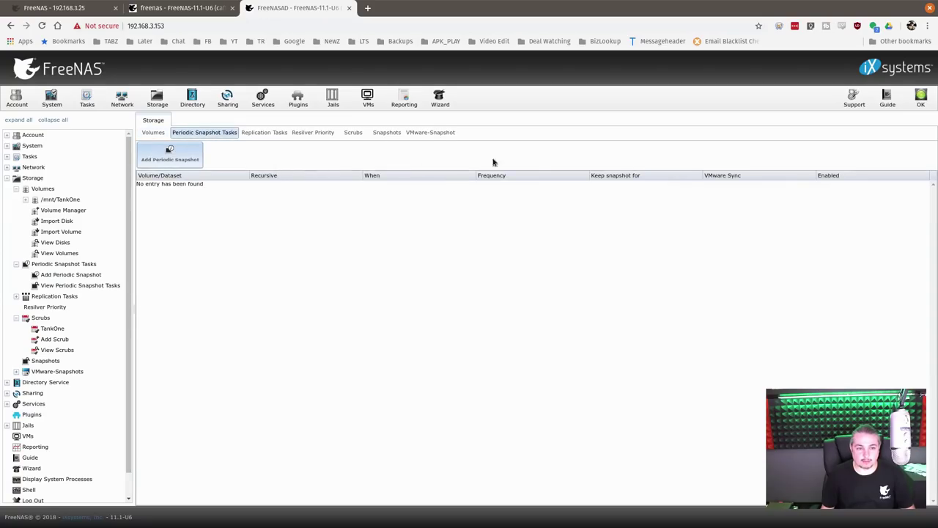
{"action": "left_click", "coordinate": [264, 132]}
{"action": "left_click", "coordinate": [387, 133]}
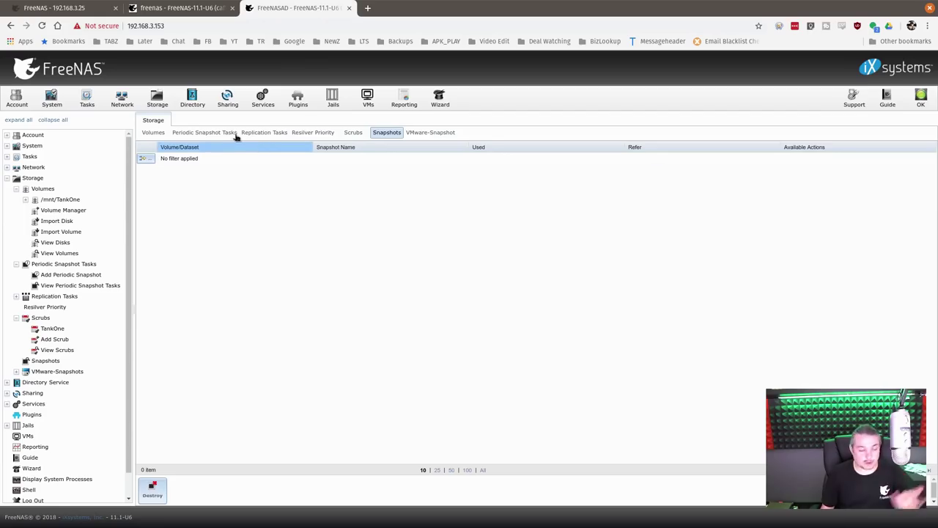
{"action": "left_click", "coordinate": [156, 134]}
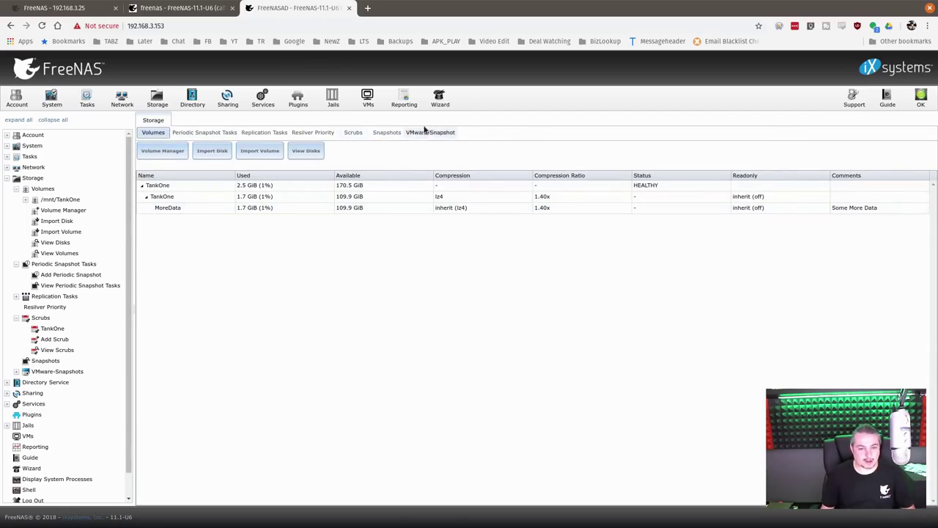
Start a periodic snapshot task on 192.168.3.153 for the TankOne volume, with recursion enabled and a snapshot lifetime of 1 day
{"action": "left_click", "coordinate": [209, 137]}
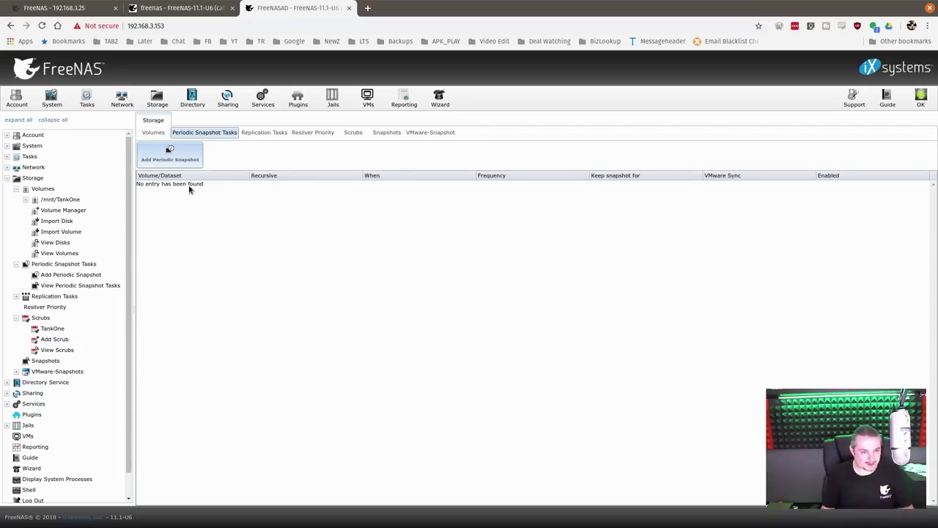
{"action": "left_click", "coordinate": [176, 156]}
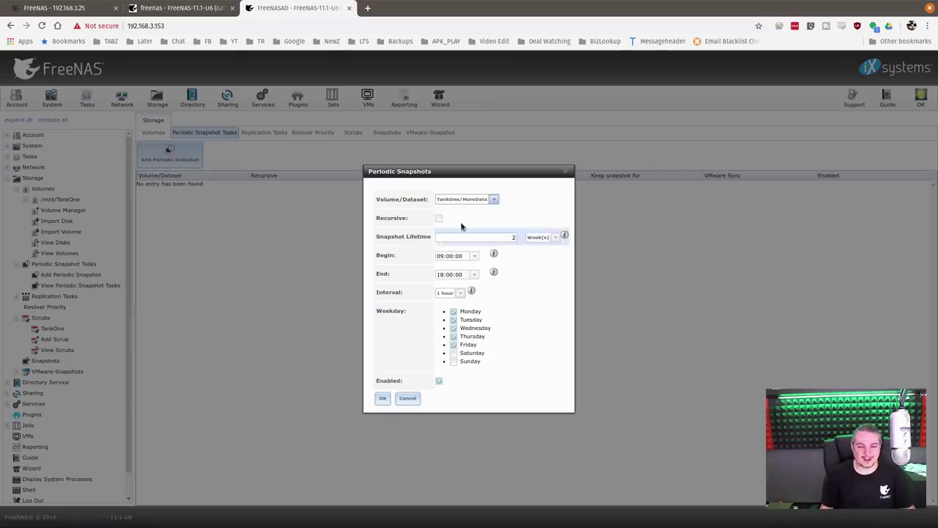
{"action": "left_click", "coordinate": [466, 199]}
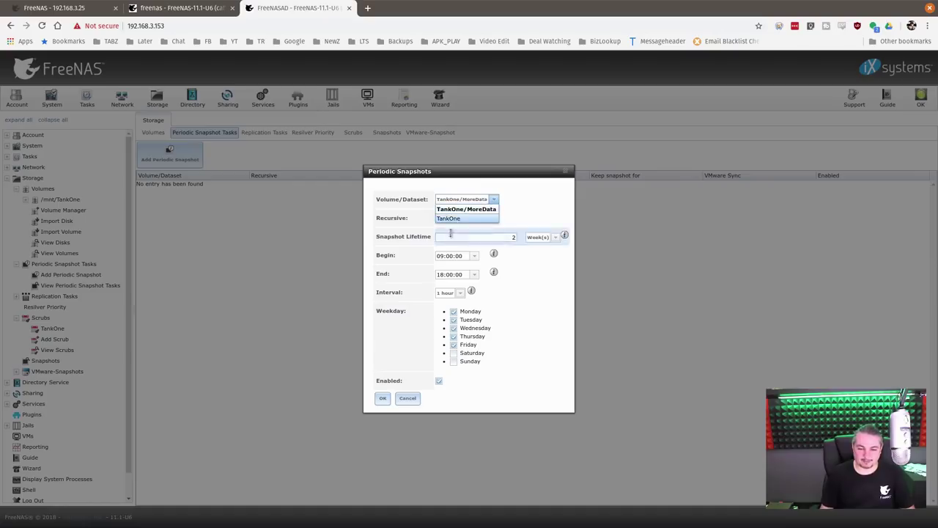
{"action": "left_click", "coordinate": [452, 210]}
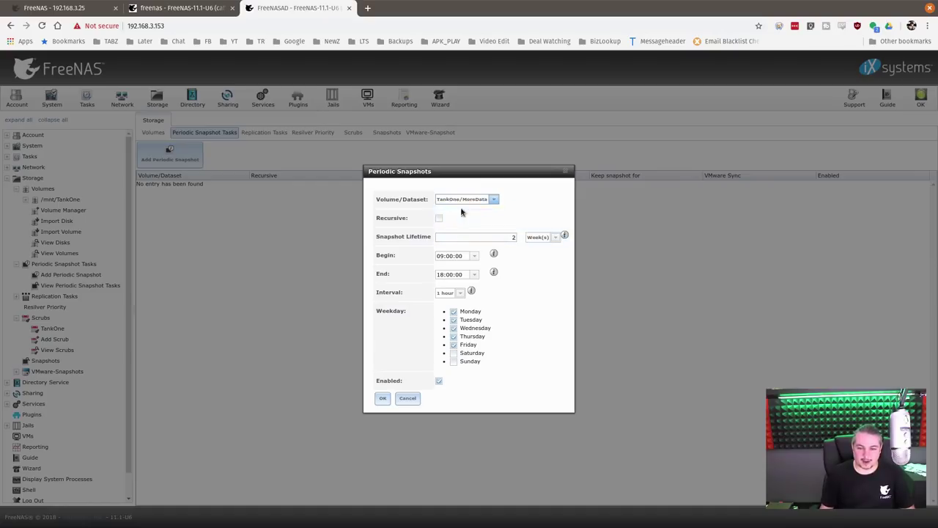
{"action": "left_click", "coordinate": [488, 200]}
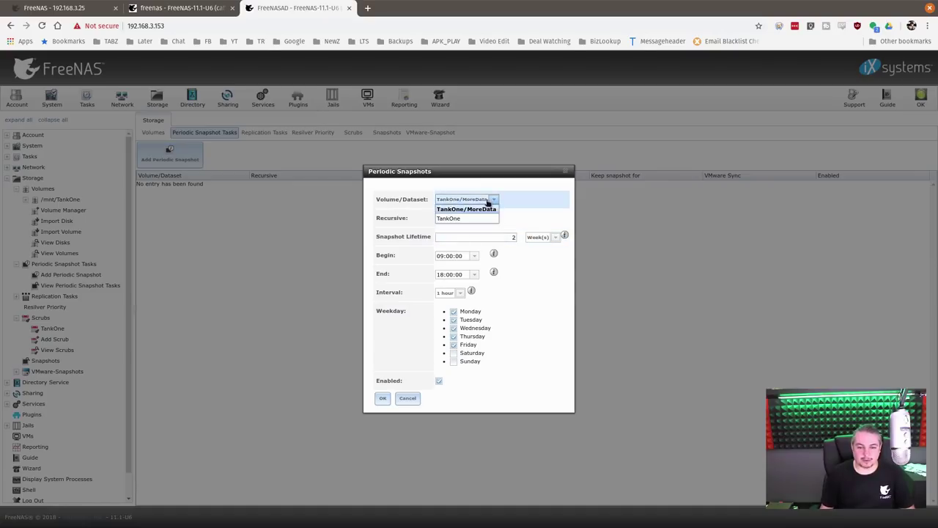
{"action": "left_click", "coordinate": [469, 218]}
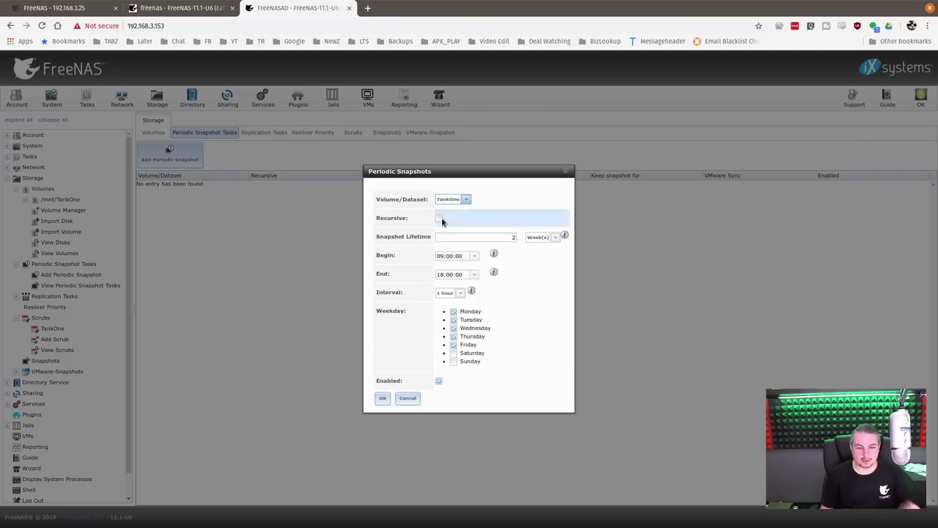
{"action": "left_click", "coordinate": [438, 219]}
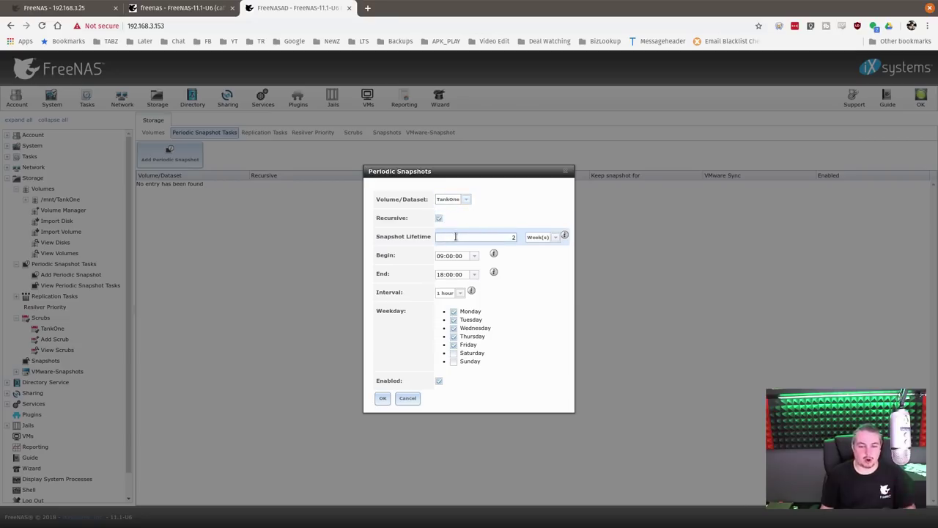
{"action": "left_click", "coordinate": [546, 237]}
{"action": "left_click", "coordinate": [548, 252]}
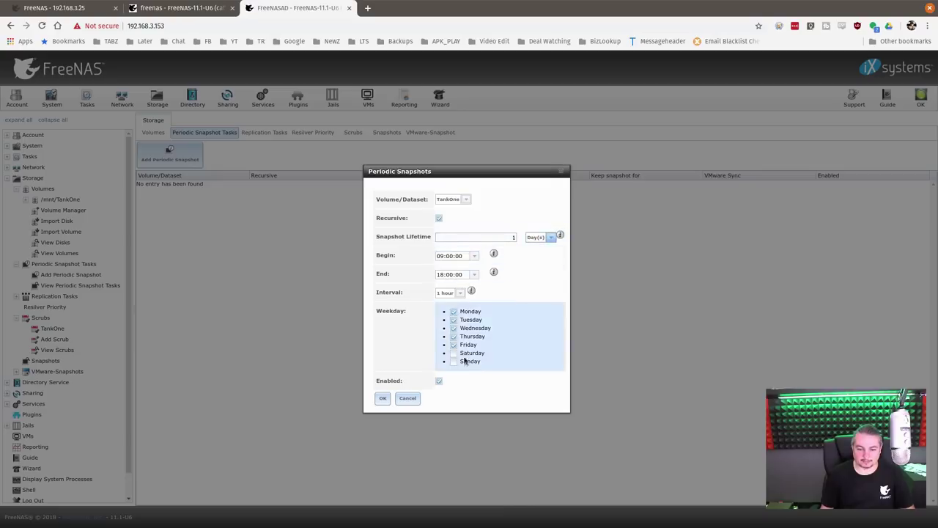
Include Saturday and Sunday in the snapshot task's weekdays and set its interval to 5 minutes
{"action": "left_click", "coordinate": [453, 354]}
{"action": "left_click", "coordinate": [453, 360]}
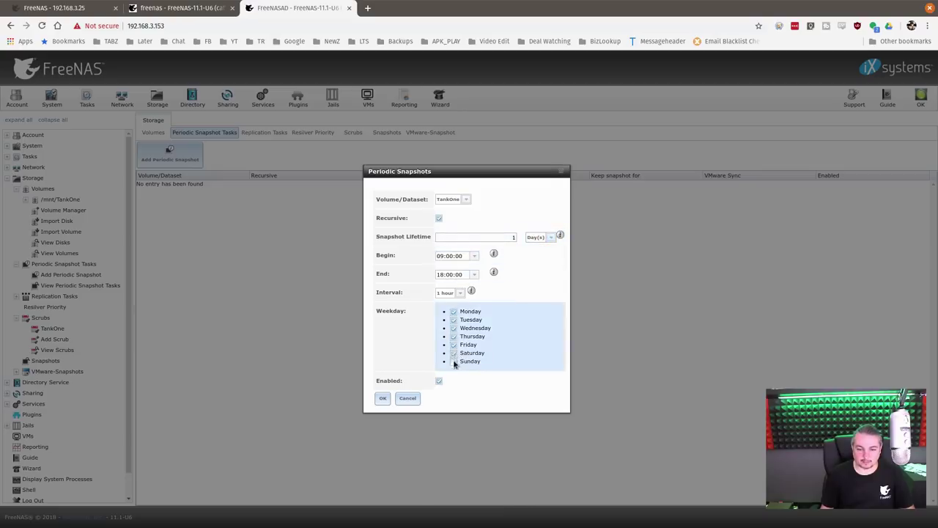
{"action": "left_click", "coordinate": [449, 293]}
{"action": "left_click", "coordinate": [456, 310]}
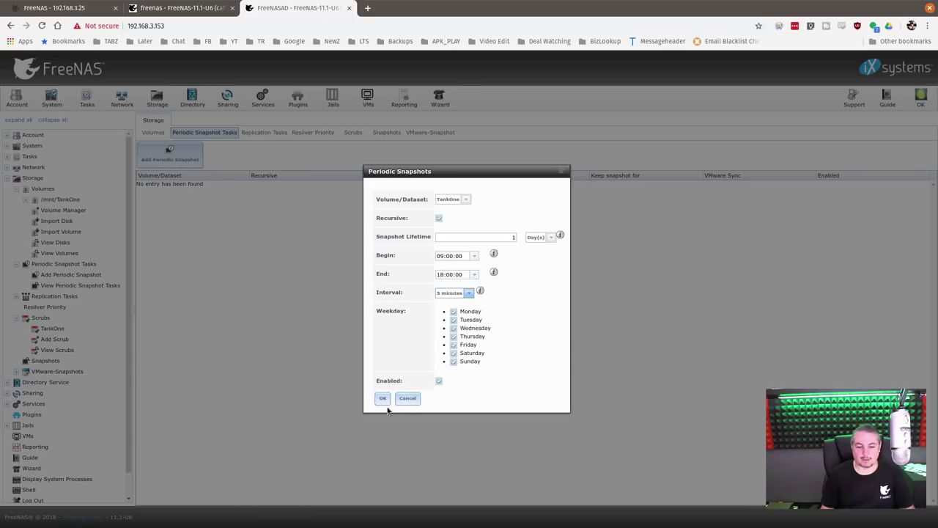
Set the snapshot task to begin at 00:00:00 and end at 23:45:00, and save it
{"action": "left_click", "coordinate": [475, 256]}
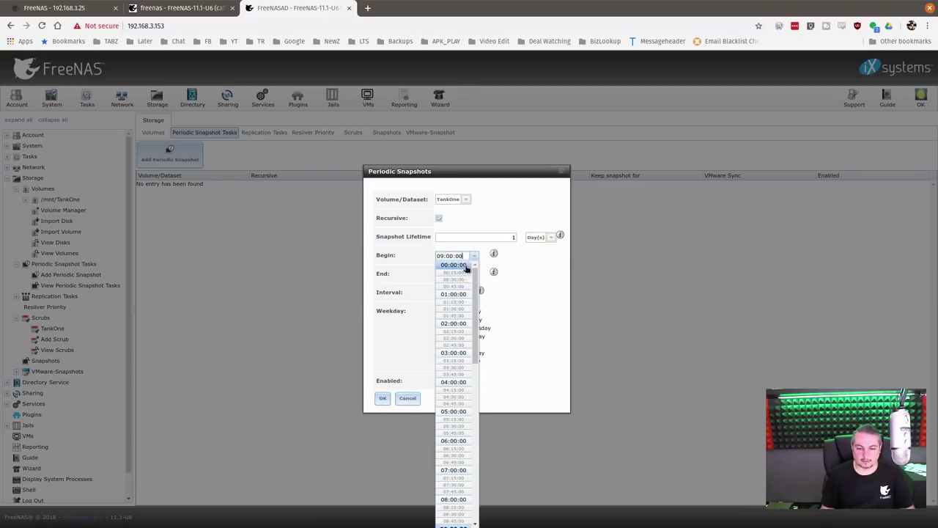
{"action": "left_click", "coordinate": [453, 265]}
{"action": "left_click", "coordinate": [475, 275]}
{"action": "left_click_drag", "start_coordinate": [479, 296], "coordinate": [457, 499]}
{"action": "left_click", "coordinate": [455, 520]}
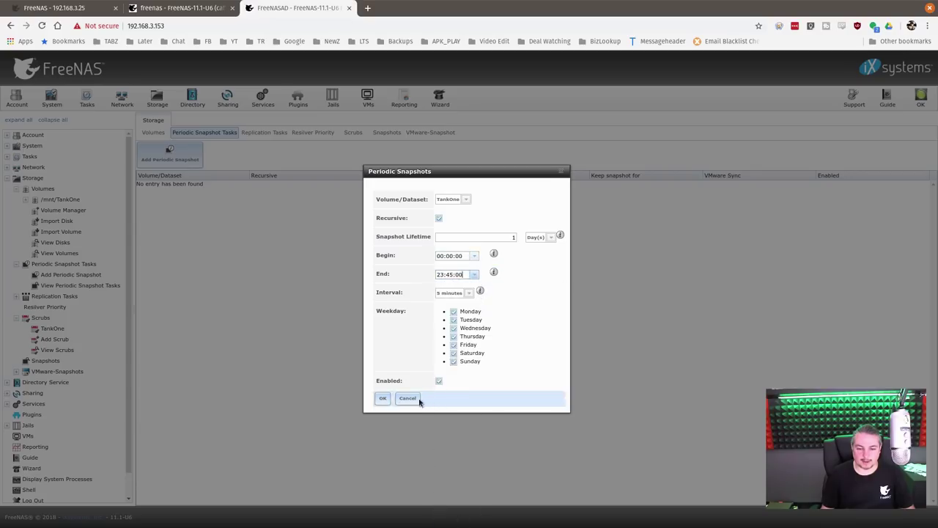
{"action": "left_click", "coordinate": [382, 398]}
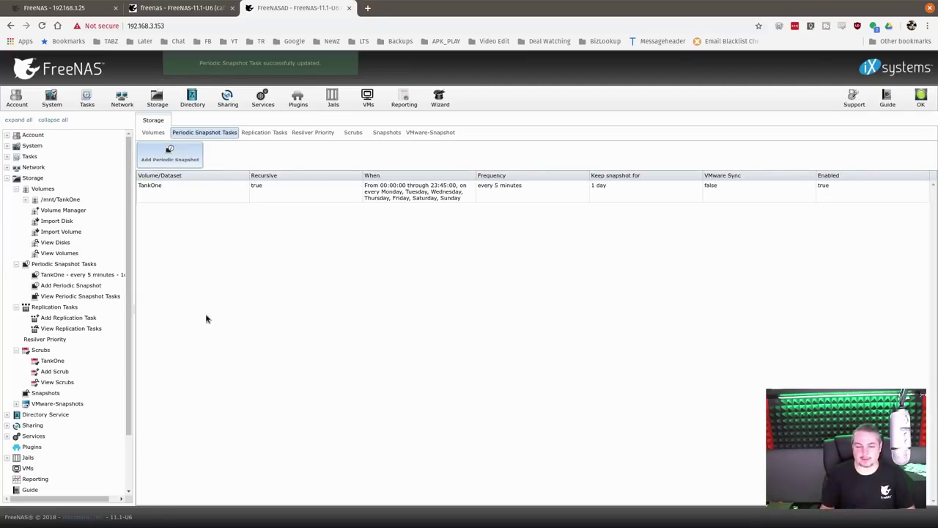
Start a new replication task on 192.168.3.153 for the TankOne volume
{"action": "left_click", "coordinate": [263, 134]}
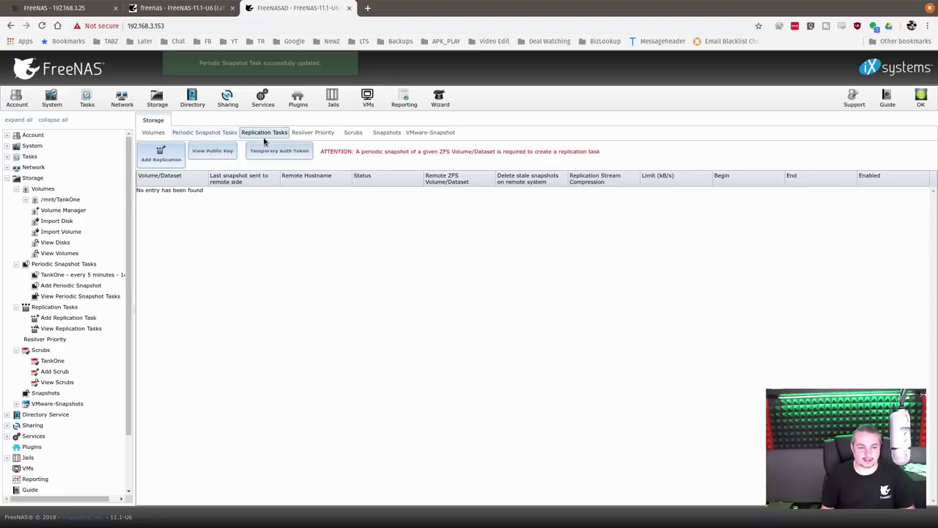
{"action": "left_click", "coordinate": [161, 157]}
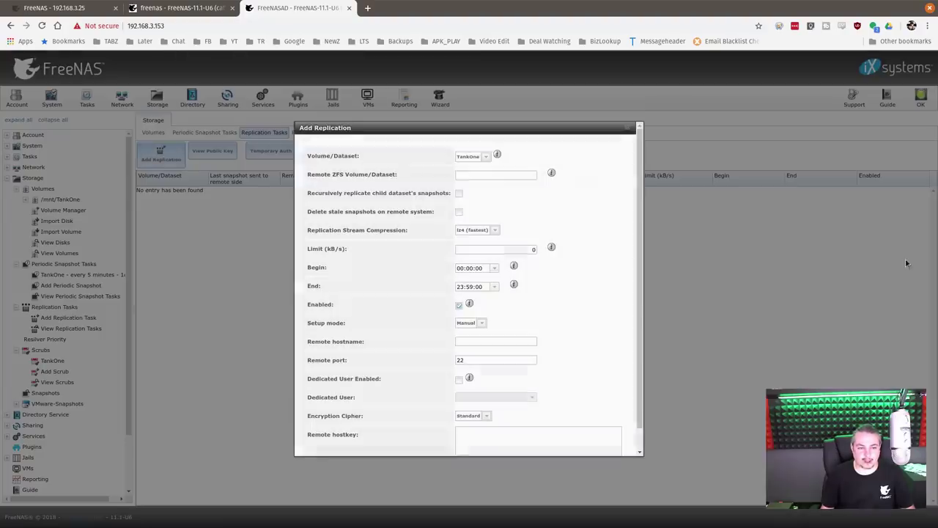
{"action": "left_click", "coordinate": [484, 175]}
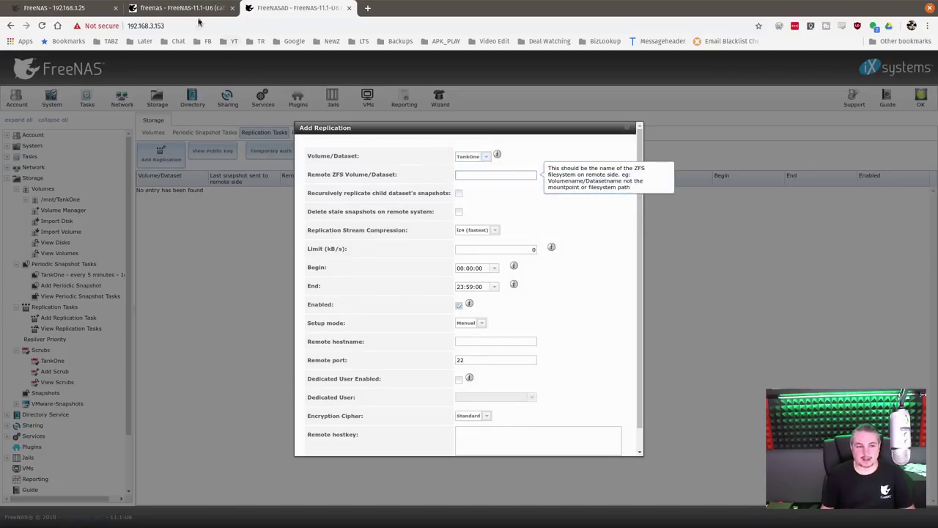
Create a dataset named AnotherServer under TankOne on 192.168.3.142 with the comment "Three NAS Servers"
{"action": "left_click", "coordinate": [180, 7]}
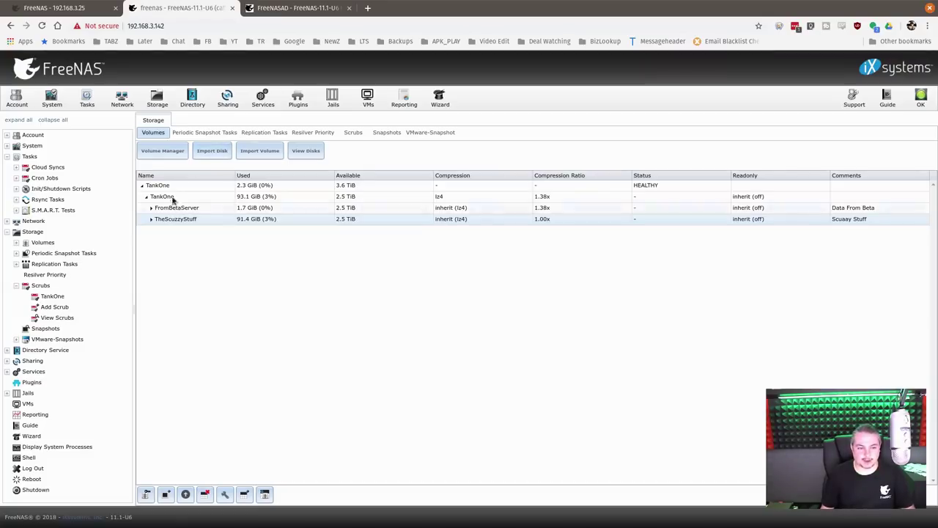
{"action": "left_click", "coordinate": [168, 196]}
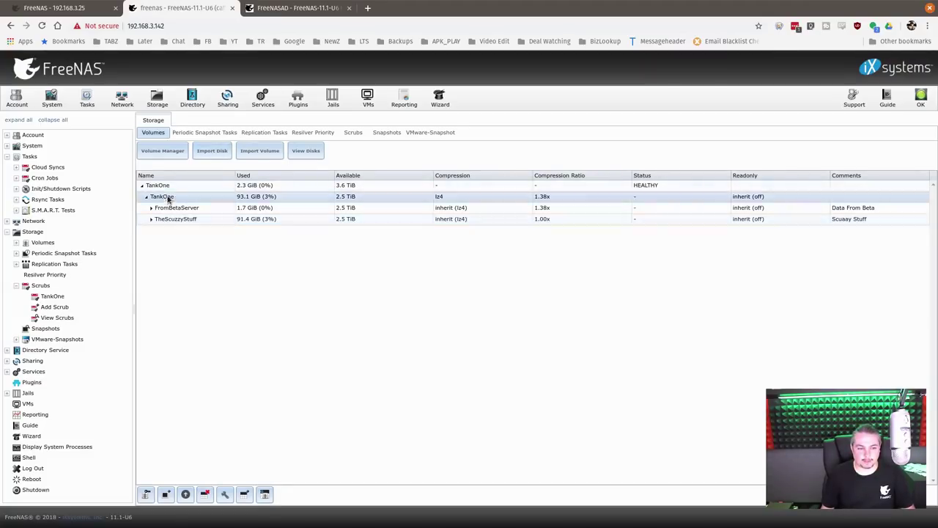
{"action": "left_click", "coordinate": [245, 495]}
{"action": "type", "text": "AnotherServer"}
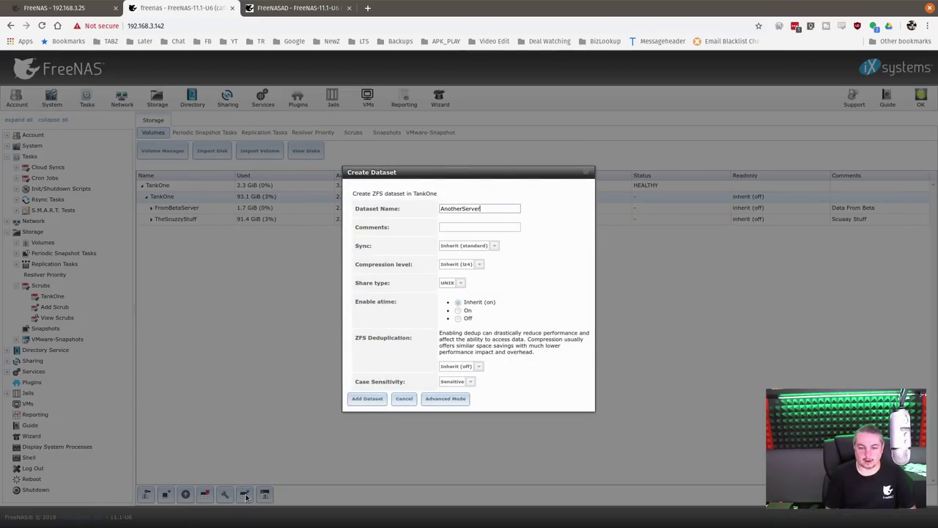
{"action": "key", "text": "ctrl+a"}
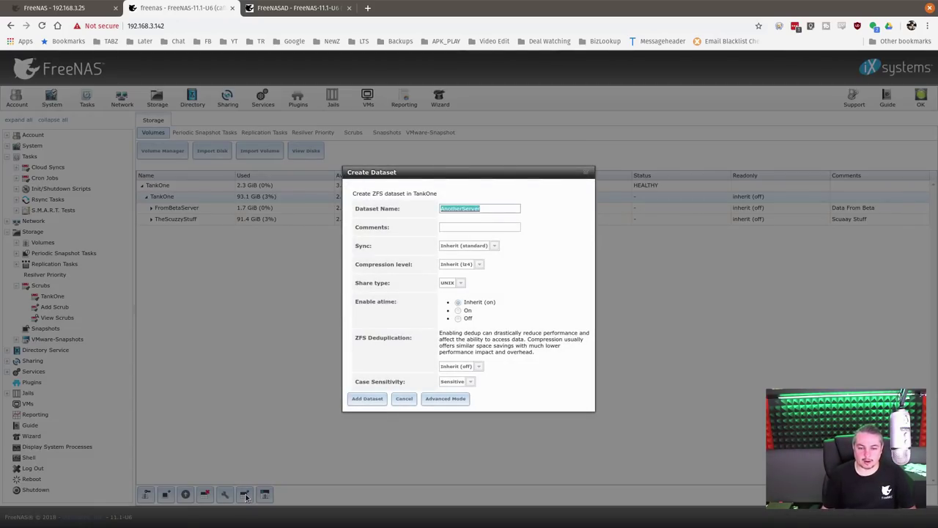
{"action": "left_click", "coordinate": [481, 226]}
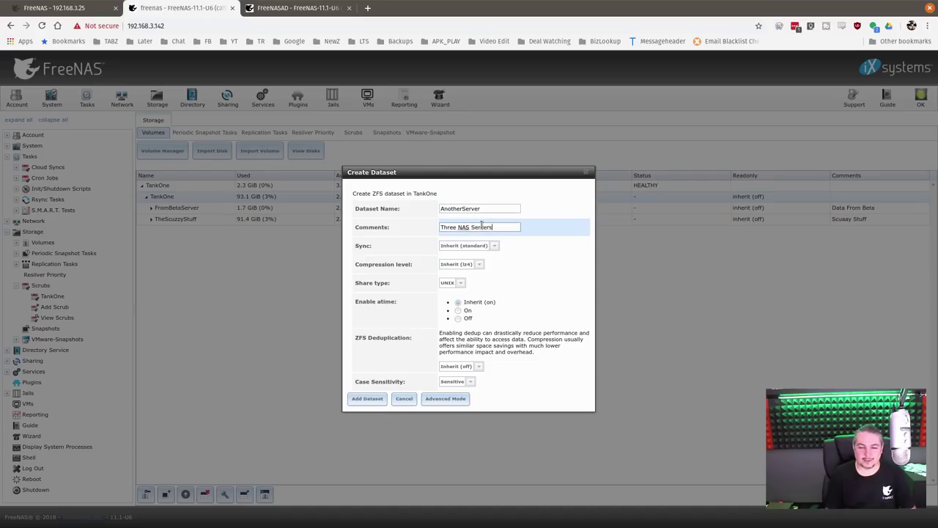
{"action": "left_click", "coordinate": [371, 400]}
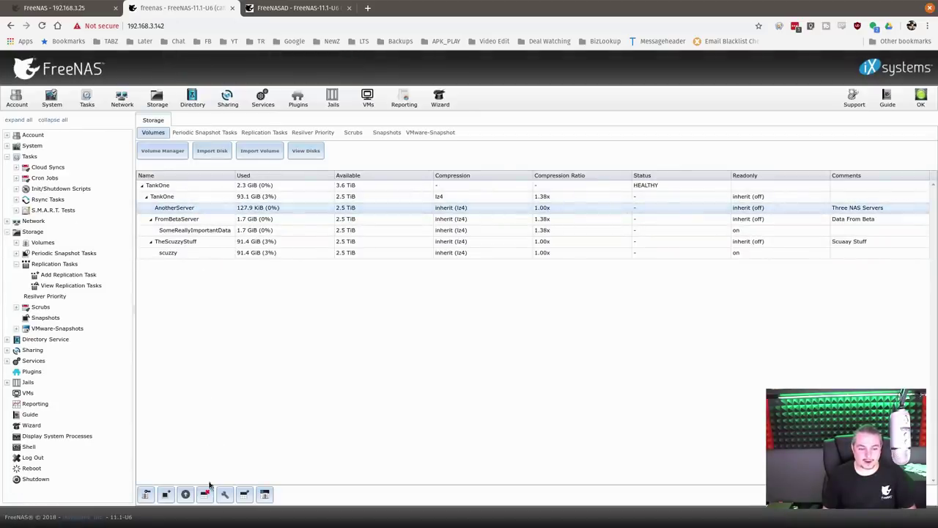
In the replication task on 192.168.3.153, target TankOne/AnotherServer, enable recursive replication and stale snapshot deletion, and choose Semi-automatic setup mode
{"action": "left_click", "coordinate": [257, 9]}
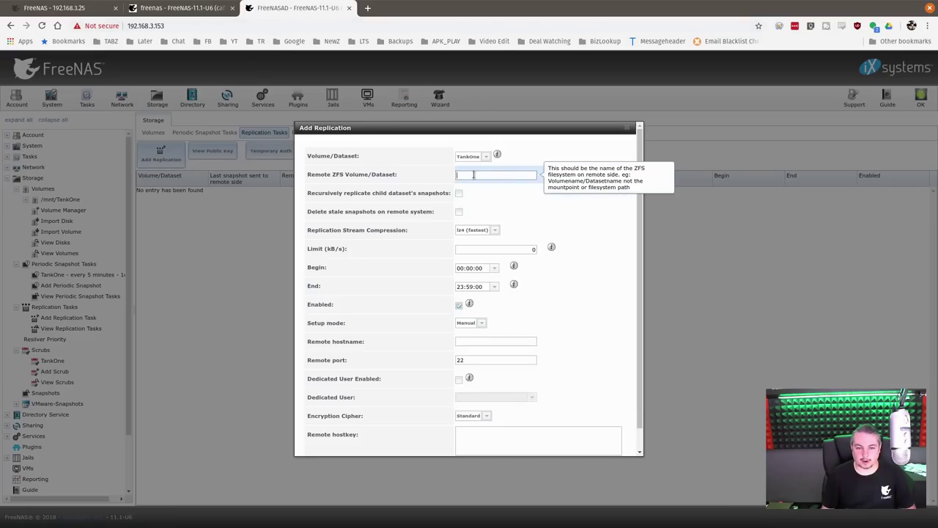
{"action": "type", "text": "TankOne/AnotherServer"}
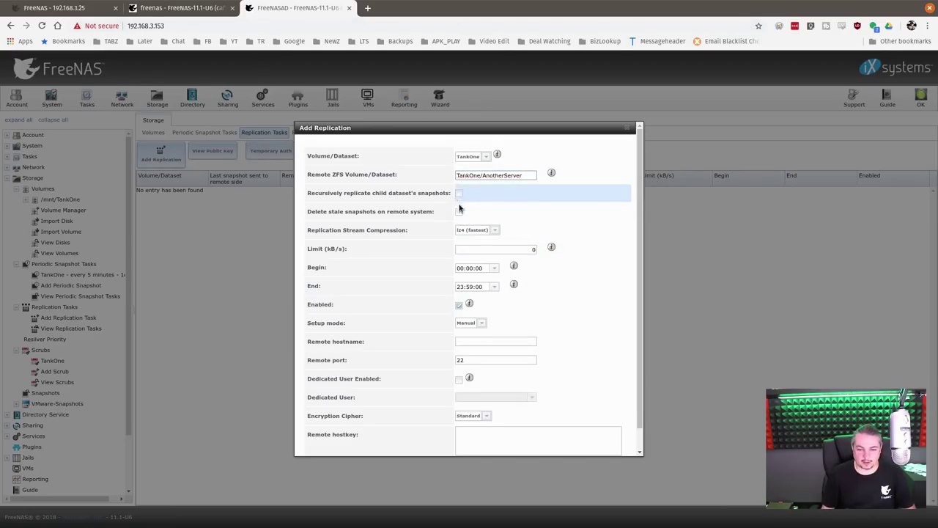
{"action": "left_click", "coordinate": [459, 193]}
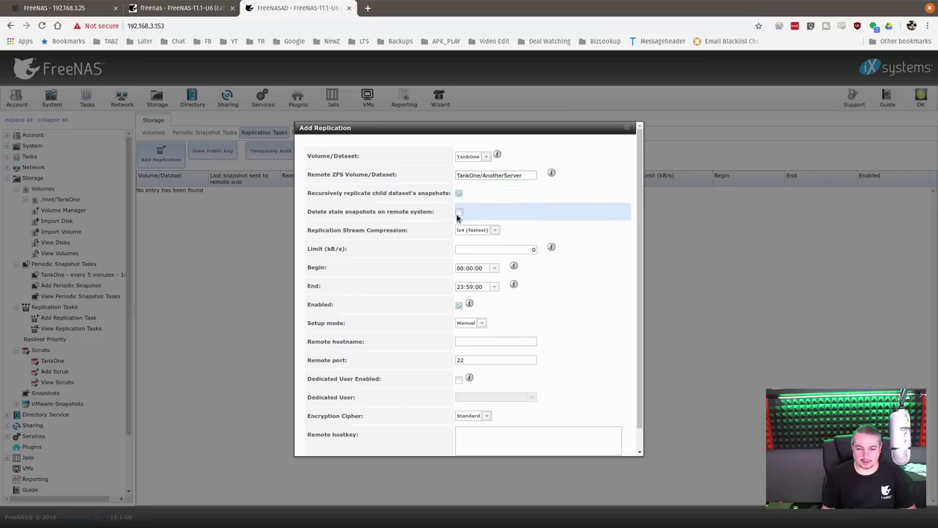
{"action": "left_click", "coordinate": [459, 212]}
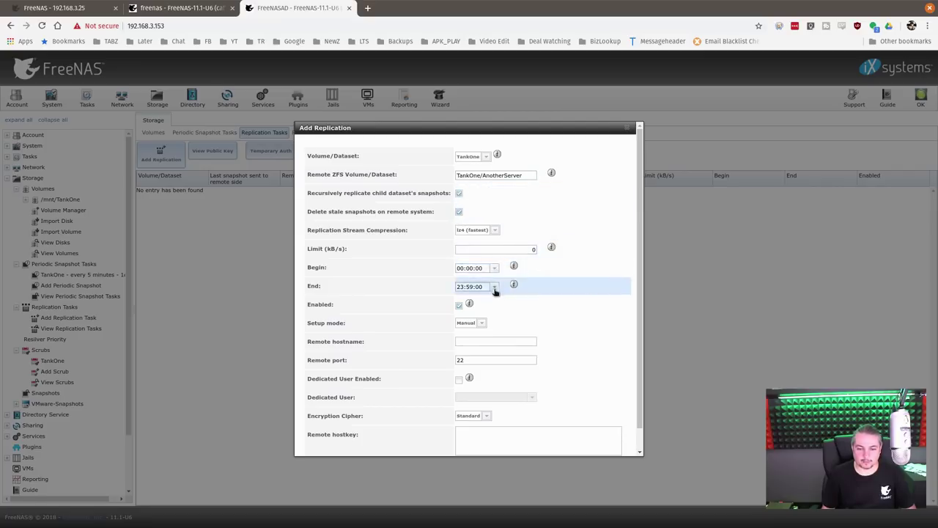
{"action": "scroll", "coordinate": [507, 298], "scroll_direction": "down", "scroll_amount": 1}
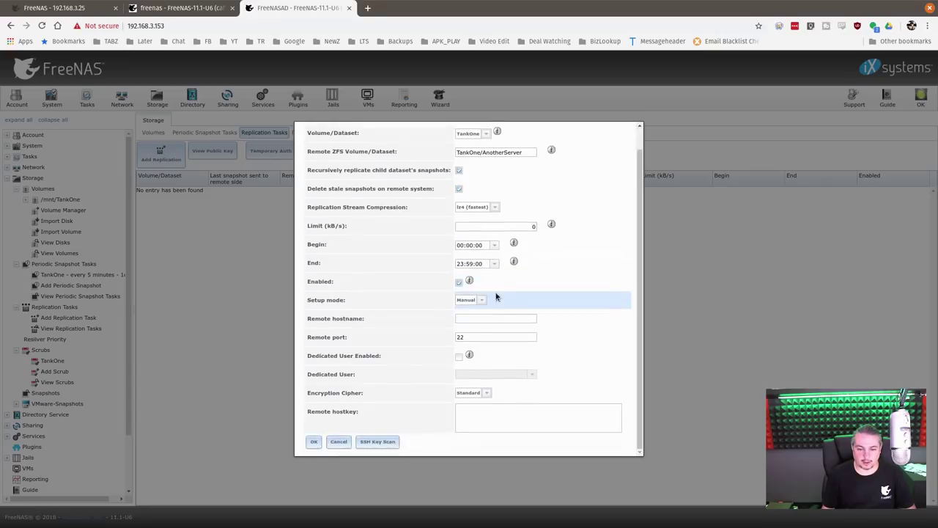
{"action": "left_click", "coordinate": [482, 300]}
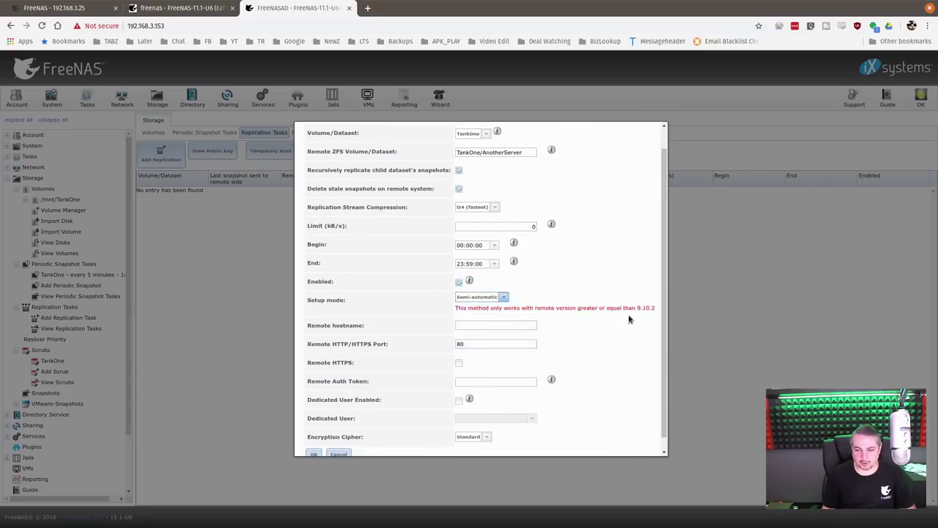
Generate a temporary replication auth token on 192.168.3.142 and copy it
{"action": "left_click", "coordinate": [218, 6]}
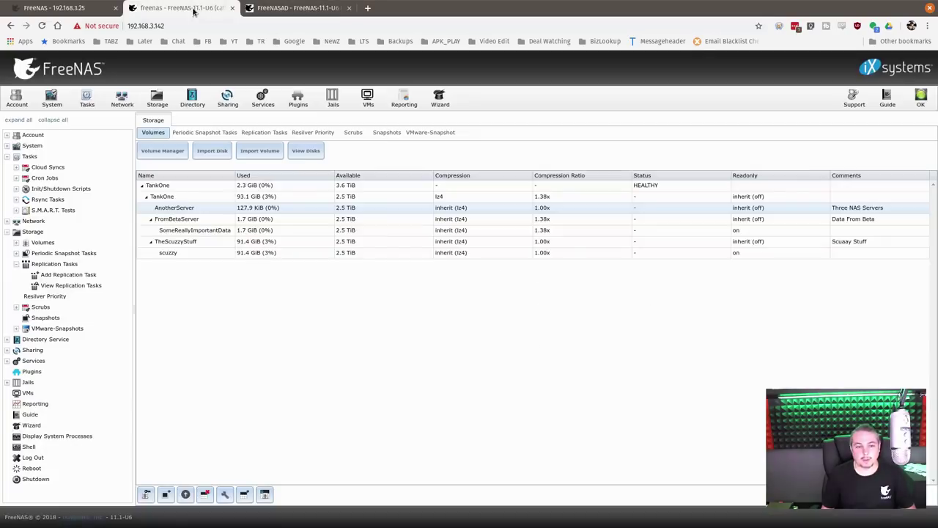
{"action": "left_click", "coordinate": [271, 132]}
{"action": "left_click", "coordinate": [279, 150]}
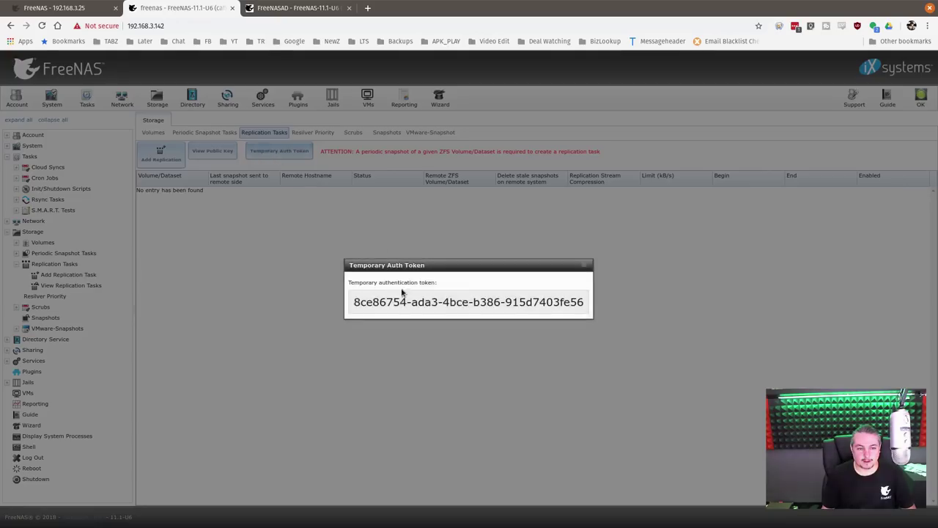
{"action": "double_click", "coordinate": [449, 302]}
{"action": "double_click", "coordinate": [427, 300]}
{"action": "triple_click", "coordinate": [427, 301]}
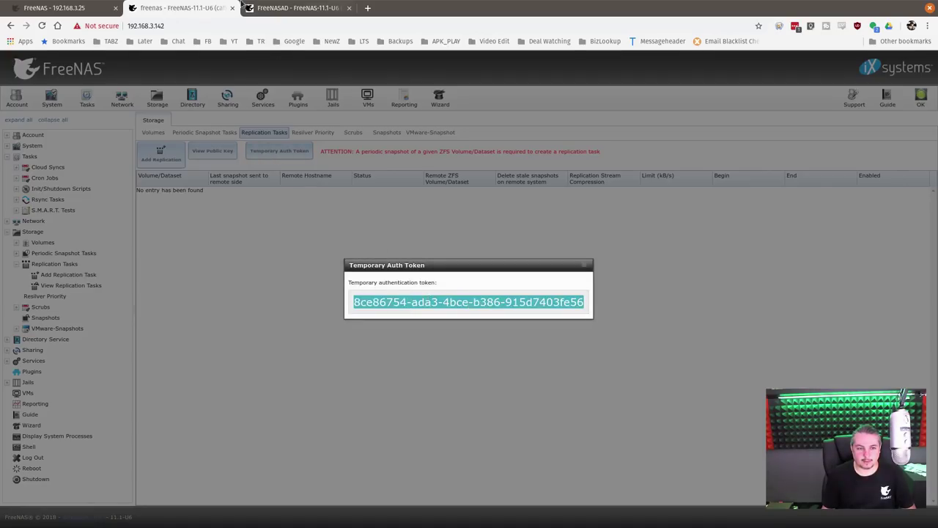
Enter 192.168.3.142 as the replication task's remote hostname, paste the remote auth token, and save the task
{"action": "left_click", "coordinate": [293, 7]}
{"action": "left_click", "coordinate": [504, 325]}
{"action": "type", "text": "192.168.3.142"}
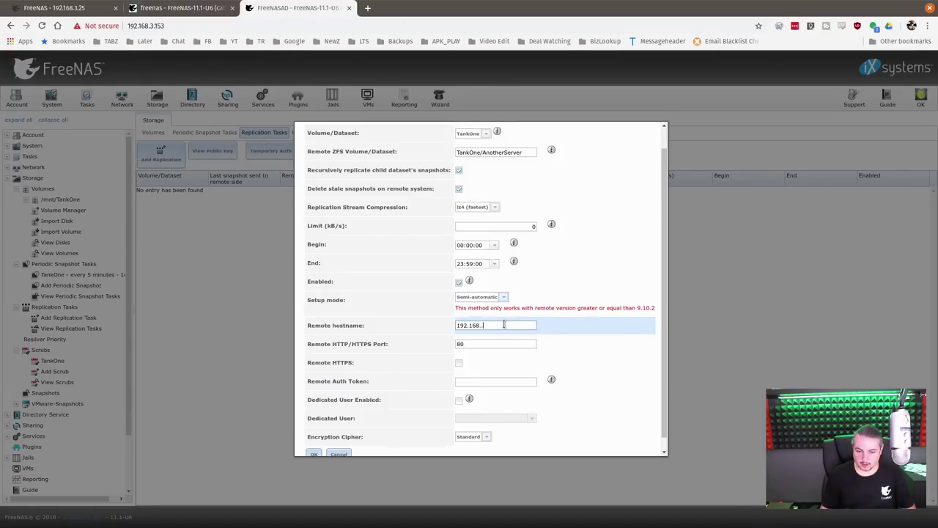
{"action": "left_click", "coordinate": [495, 381]}
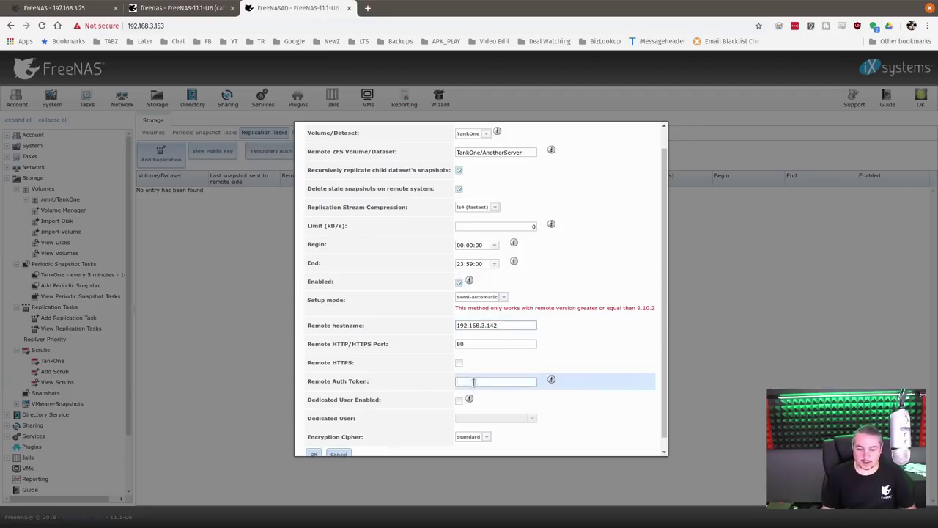
{"action": "key", "text": "ctrl+v"}
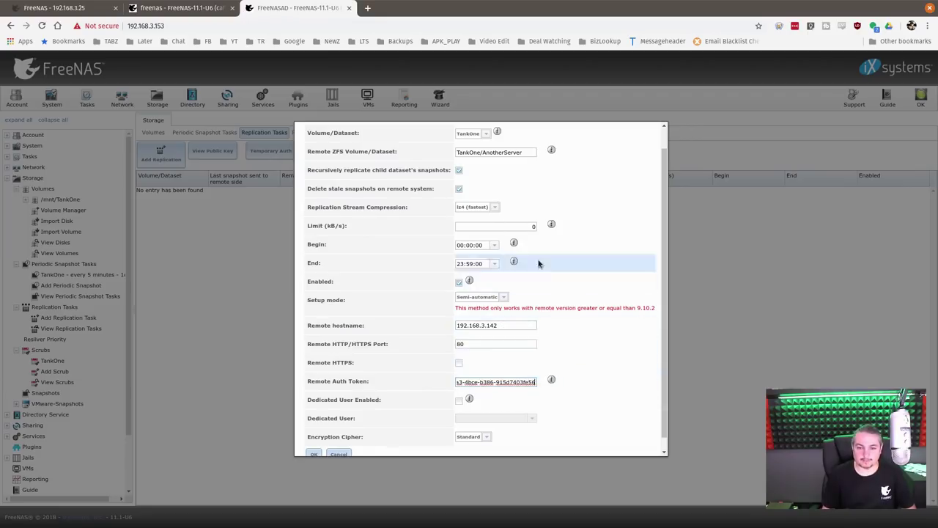
{"action": "scroll", "coordinate": [583, 341], "scroll_direction": "down", "scroll_amount": 1}
{"action": "left_click", "coordinate": [313, 441]}
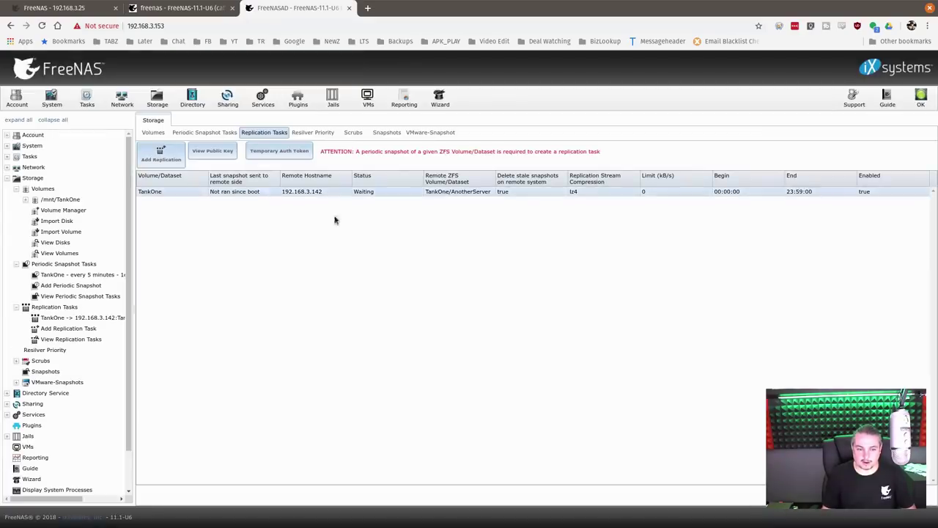
Monitor the sending status of the TankOne replication task on 192.168.3.153
{"action": "left_click", "coordinate": [391, 193]}
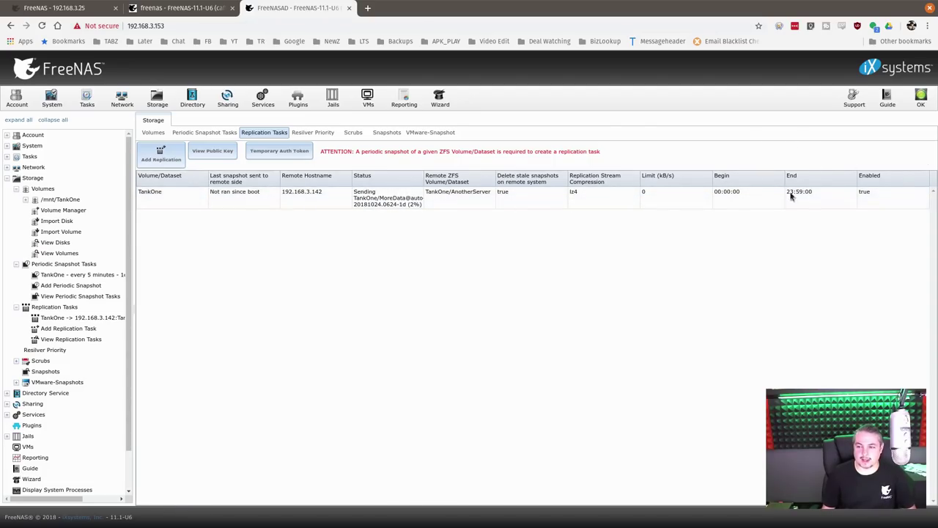
{"action": "left_click", "coordinate": [75, 13]}
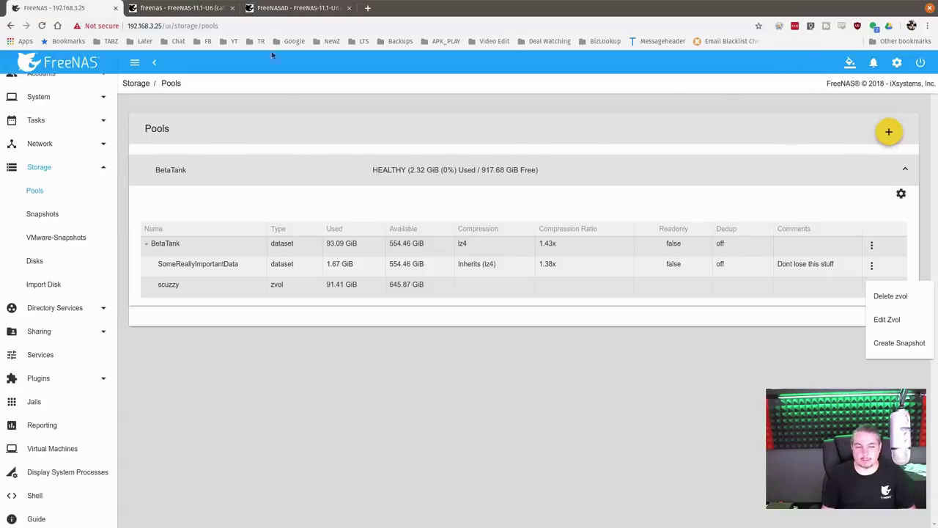
{"action": "left_click", "coordinate": [263, 13]}
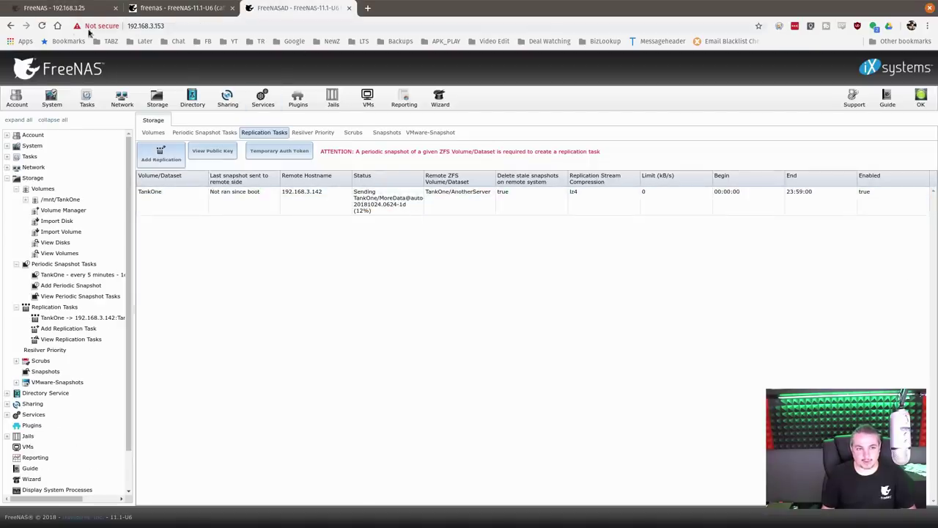
{"action": "left_click", "coordinate": [323, 135]}
{"action": "left_click", "coordinate": [273, 135]}
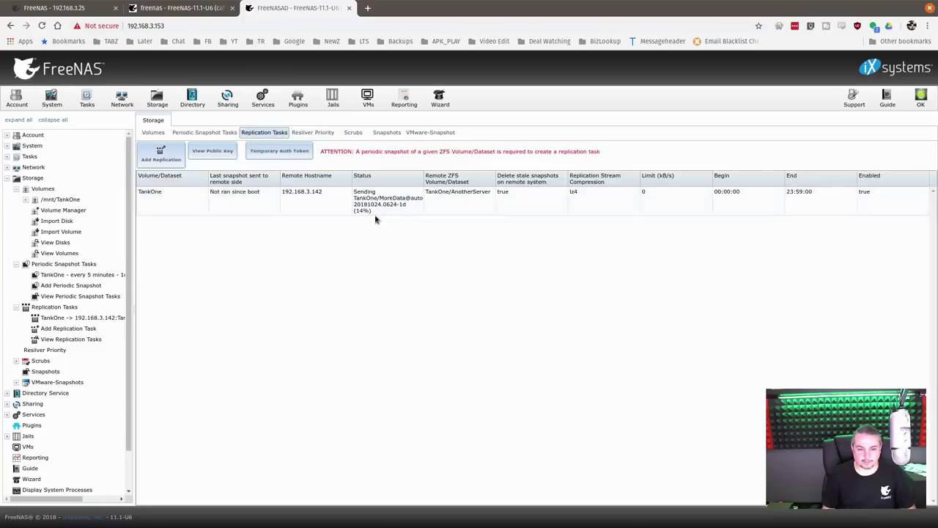
{"action": "left_click", "coordinate": [274, 133]}
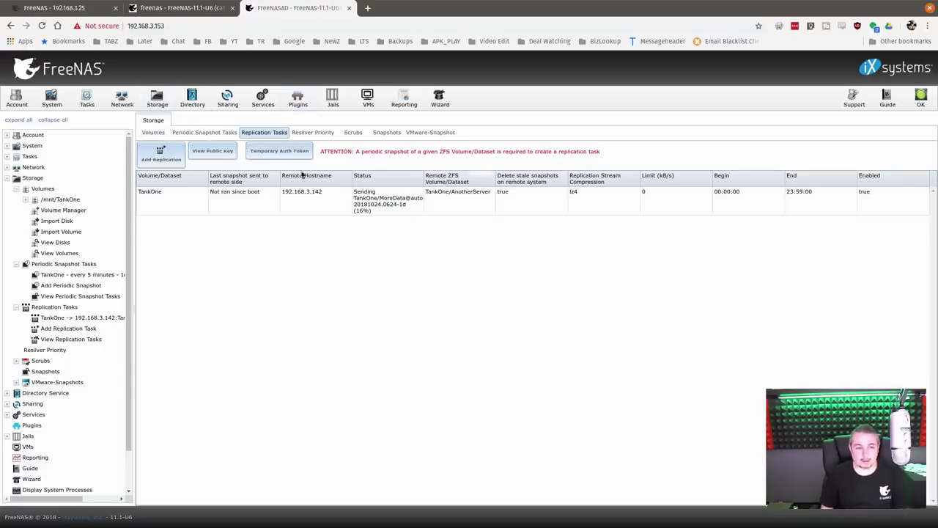
Review the TankOne periodic snapshot task on 192.168.3.153 and open that server's volume list
{"action": "left_click", "coordinate": [203, 133]}
{"action": "left_click", "coordinate": [215, 194]}
{"action": "left_click", "coordinate": [216, 193]}
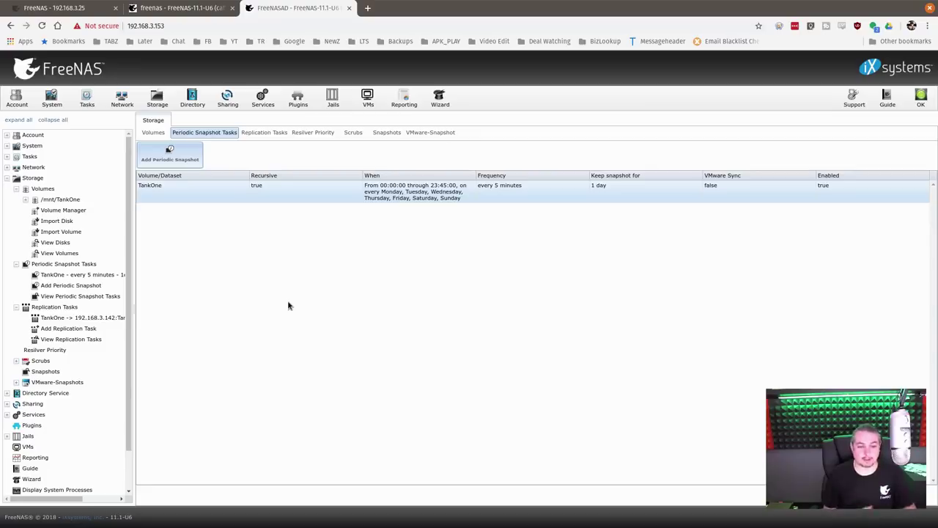
{"action": "left_click", "coordinate": [151, 134]}
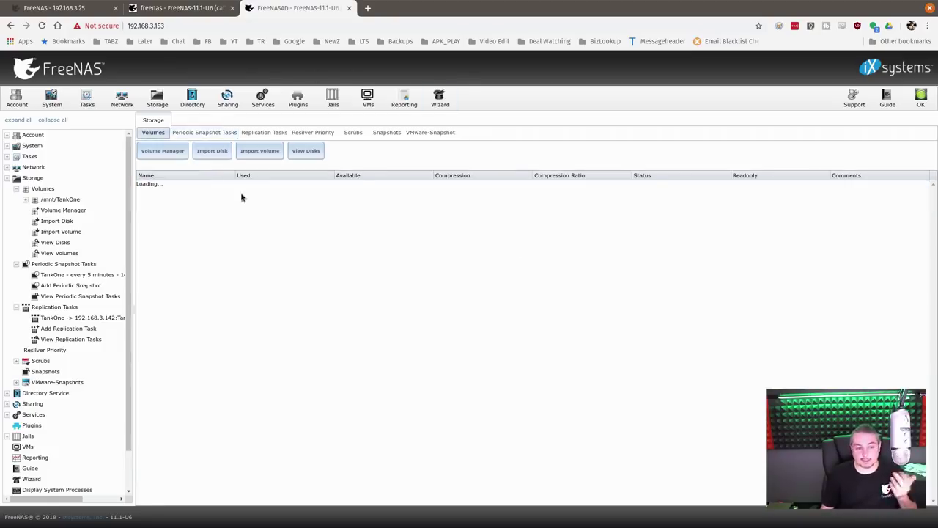
Close the auth token window on 192.168.3.142 and check its volume list for datasets replicated into AnotherServer
{"action": "left_click", "coordinate": [188, 11]}
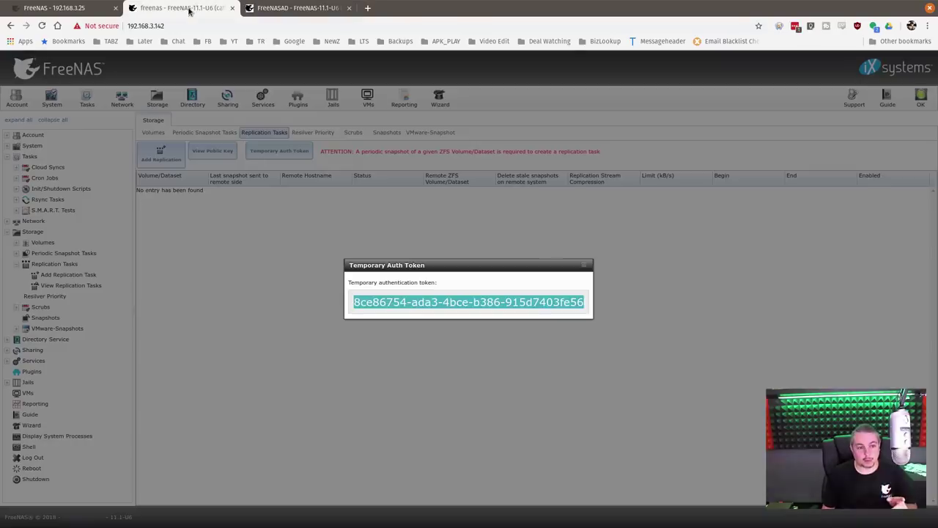
{"action": "left_click", "coordinate": [584, 266]}
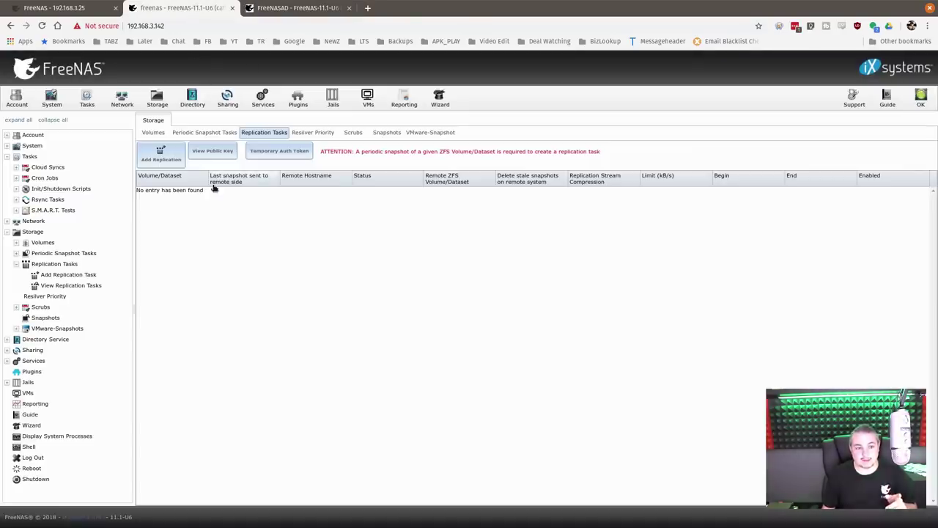
{"action": "left_click", "coordinate": [157, 98]}
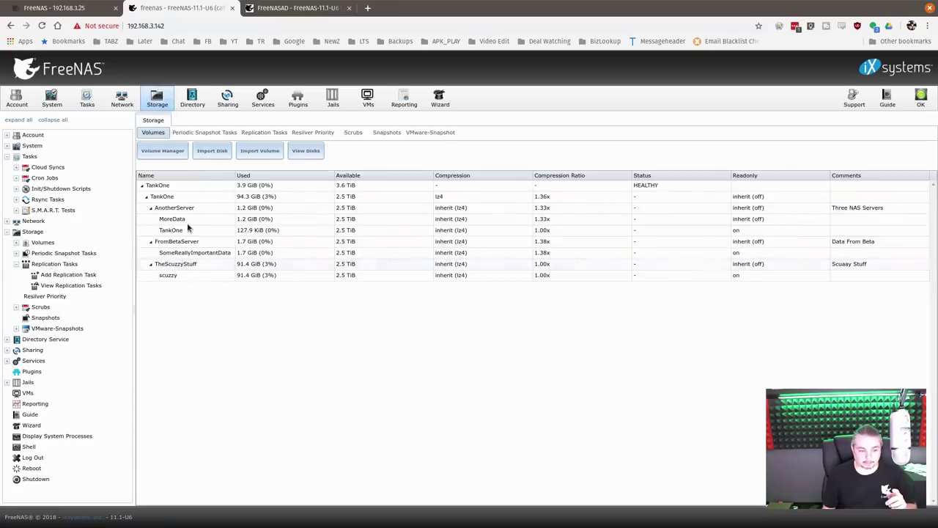
Examine the datasets under FromBetaServer and TheScuzzyStuff in the volume list of 192.168.3.142, and view that server's periodic snapshot tasks
{"action": "left_click", "coordinate": [176, 245]}
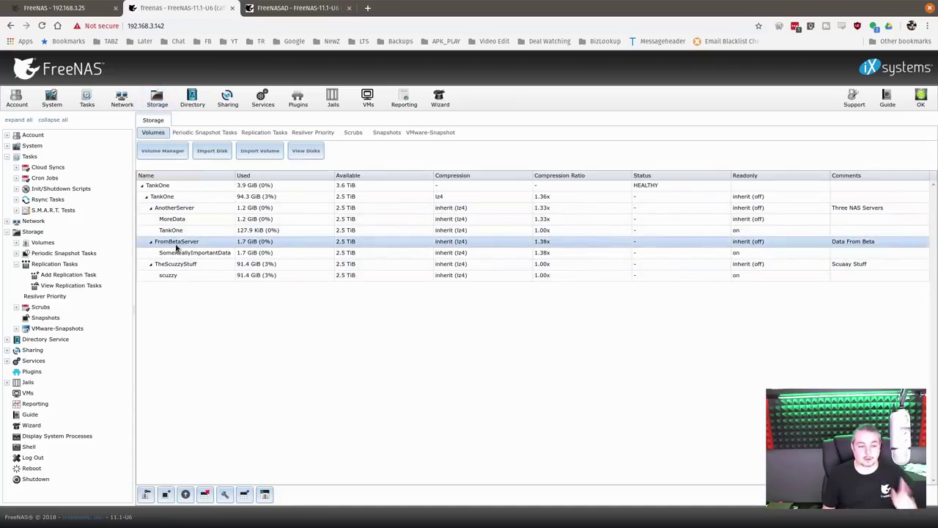
{"action": "left_click", "coordinate": [181, 253]}
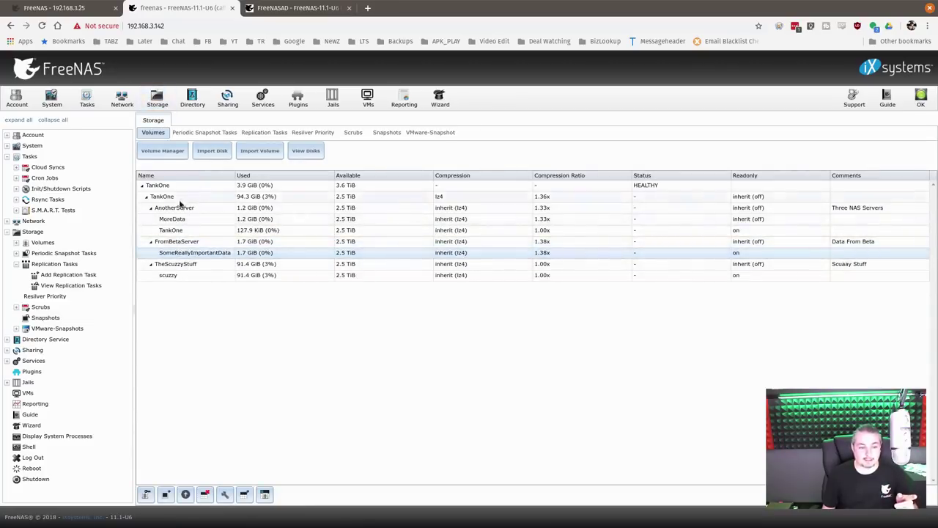
{"action": "left_click", "coordinate": [182, 264]}
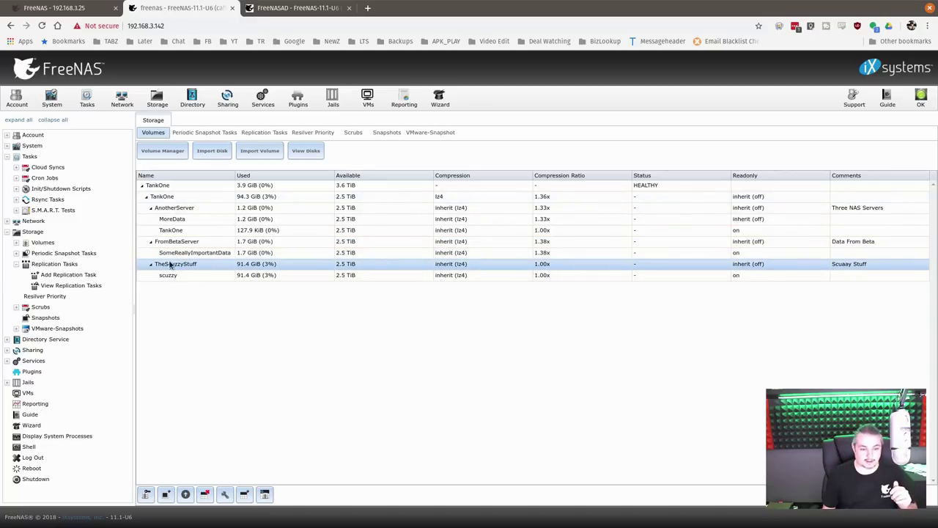
{"action": "left_click", "coordinate": [168, 279]}
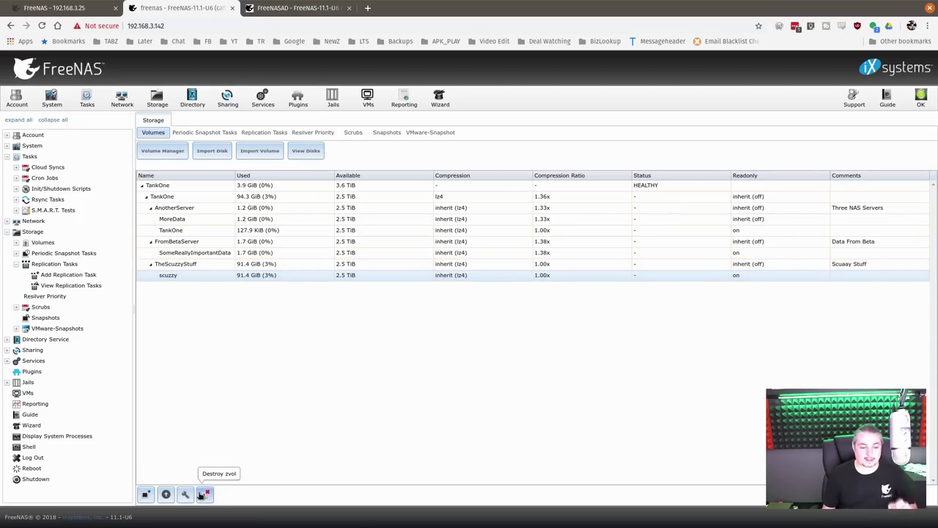
{"action": "left_click", "coordinate": [187, 266]}
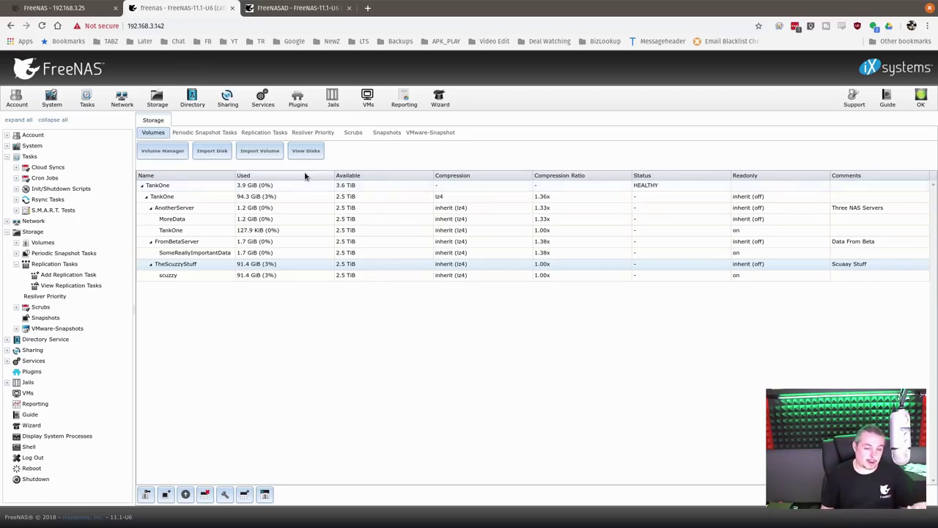
{"action": "left_click", "coordinate": [272, 186]}
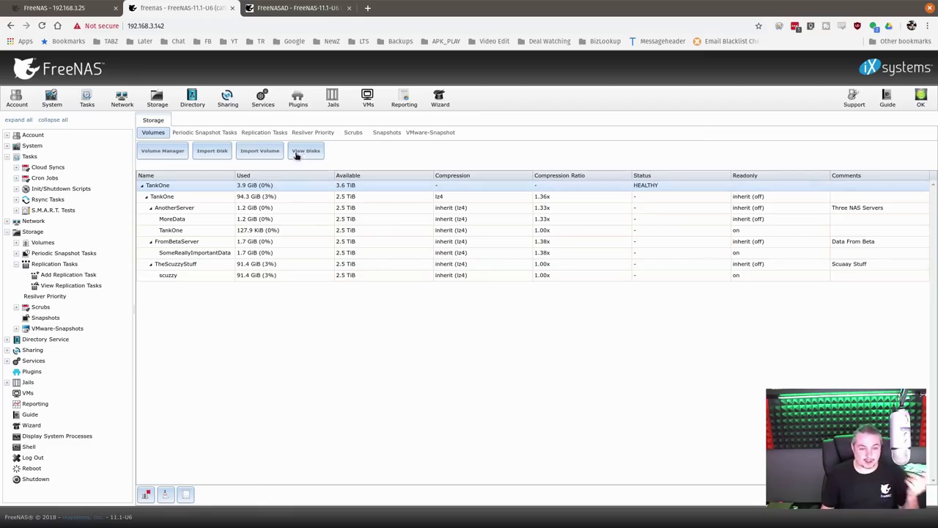
{"action": "left_click", "coordinate": [202, 135]}
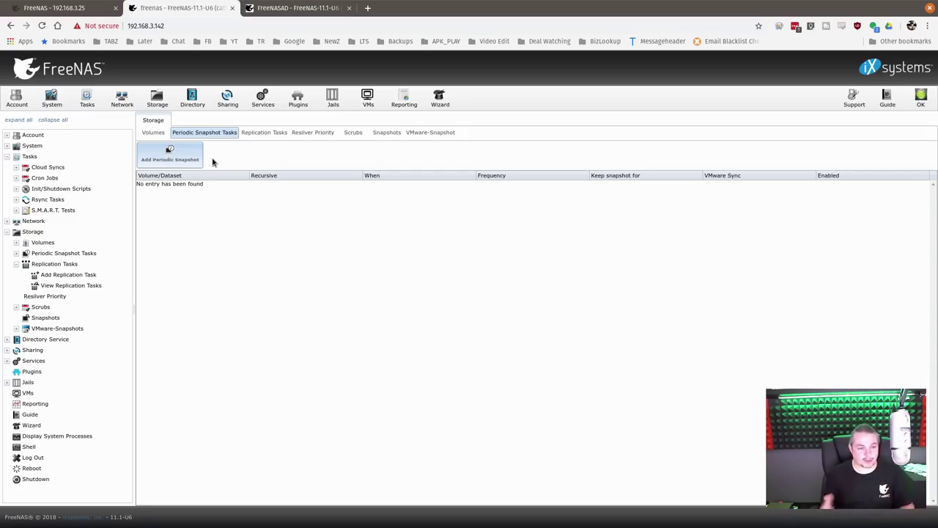
Compare the refreshed volume list of 192.168.3.142 with that of 192.168.3.153, and check the TankOne replication task's status on the latter
{"action": "left_click", "coordinate": [157, 97]}
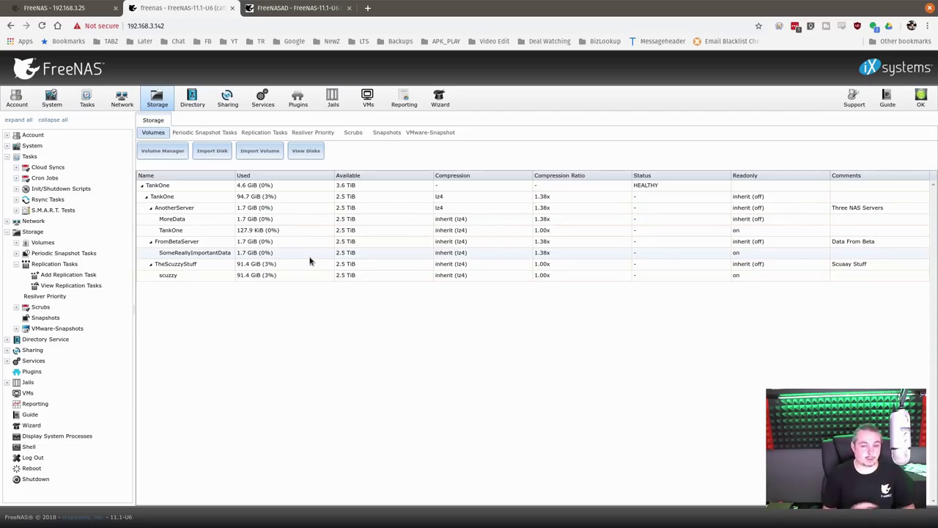
{"action": "left_click", "coordinate": [293, 8]}
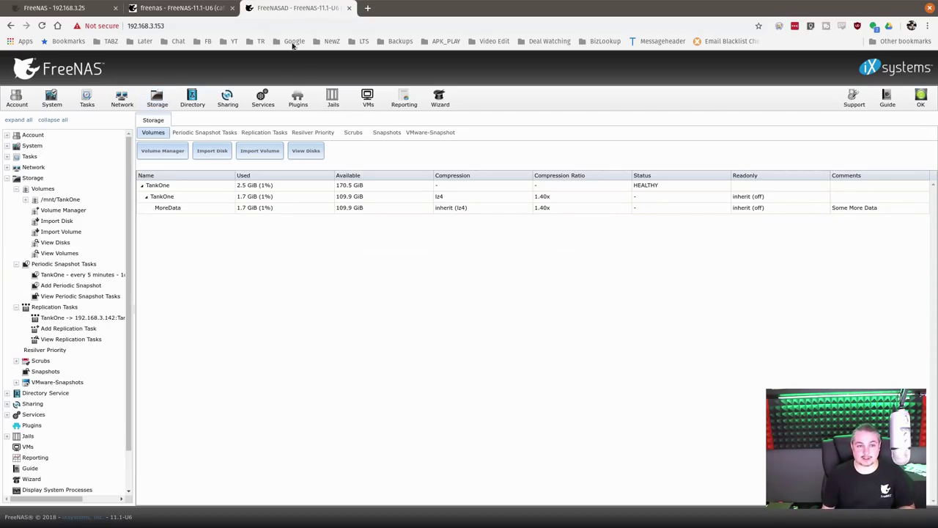
{"action": "left_click", "coordinate": [249, 134]}
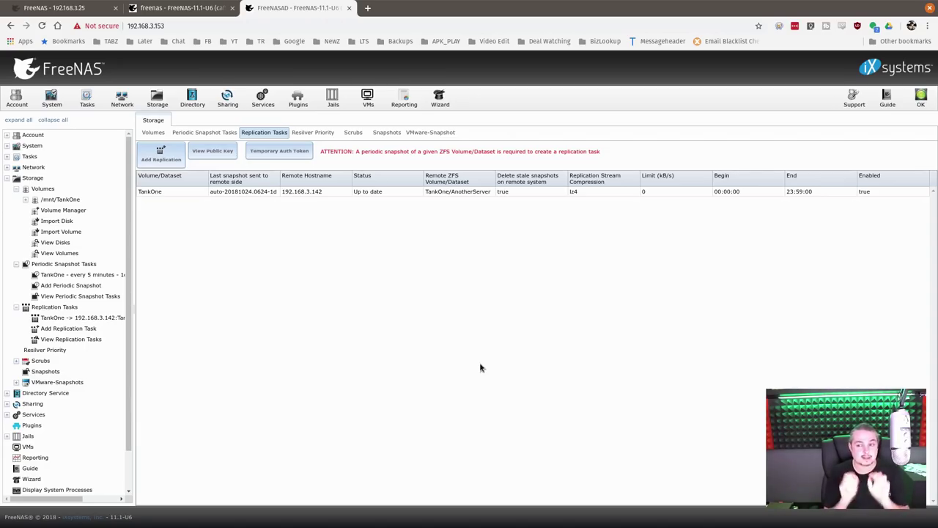
Open the general system settings of 192.168.3.153 and start saving the server's configuration
{"action": "left_click", "coordinate": [51, 99]}
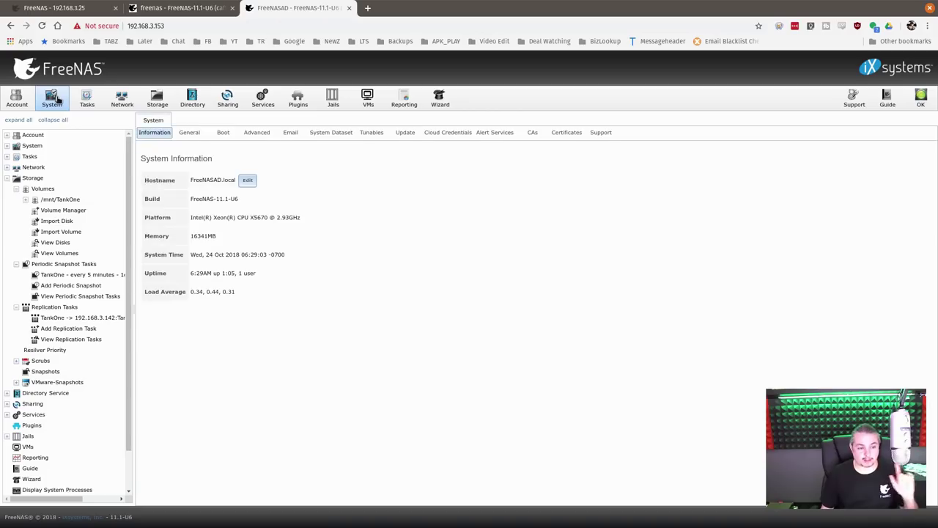
{"action": "left_click", "coordinate": [191, 133]}
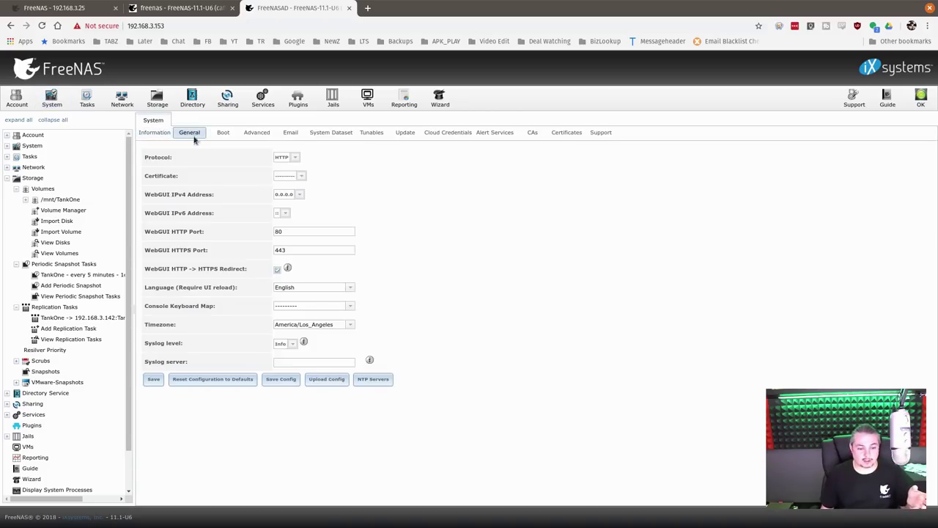
{"action": "left_click", "coordinate": [295, 381]}
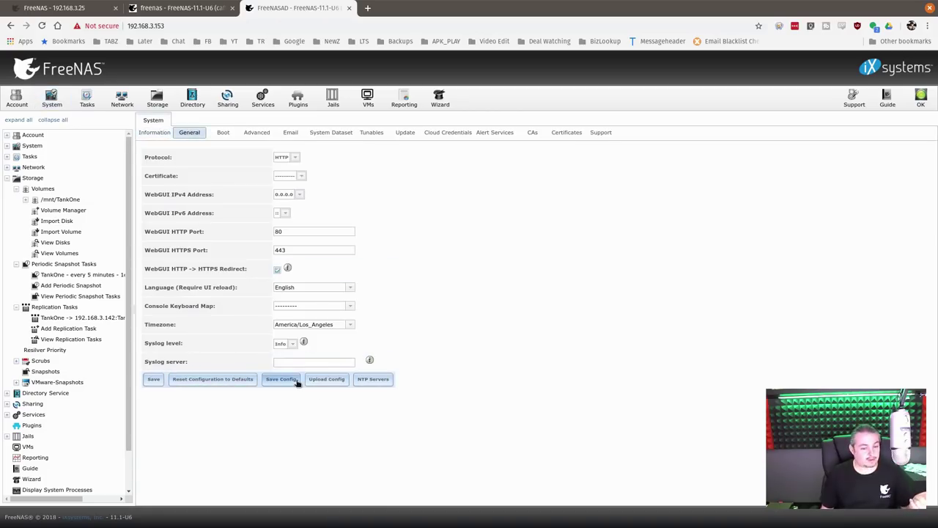